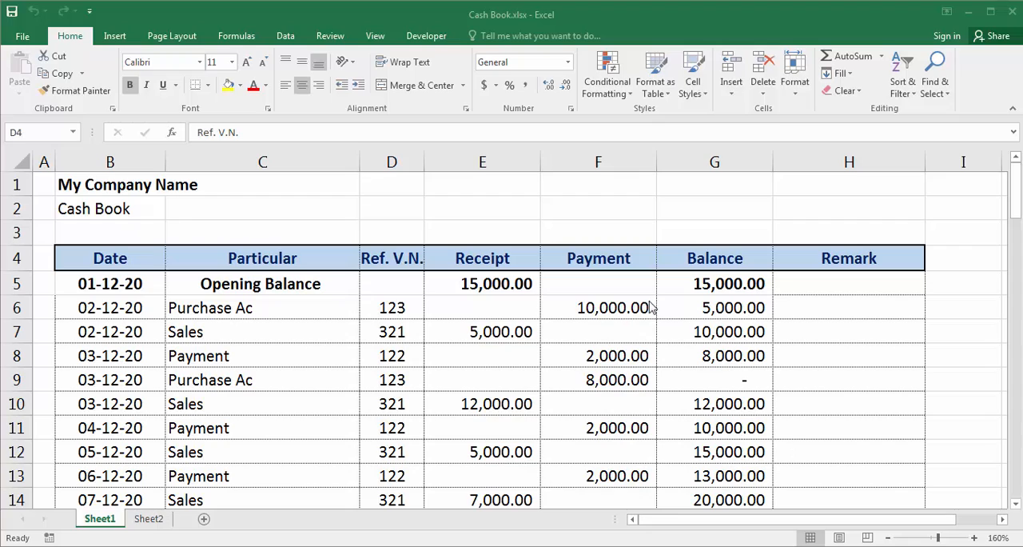
Step: Examine the cash book on Sheet1, the summary report on Sheet2, and the balance formula in cell G6 of Sheet1
left_click(227, 315)
scroll(114, 226, "down", 3)
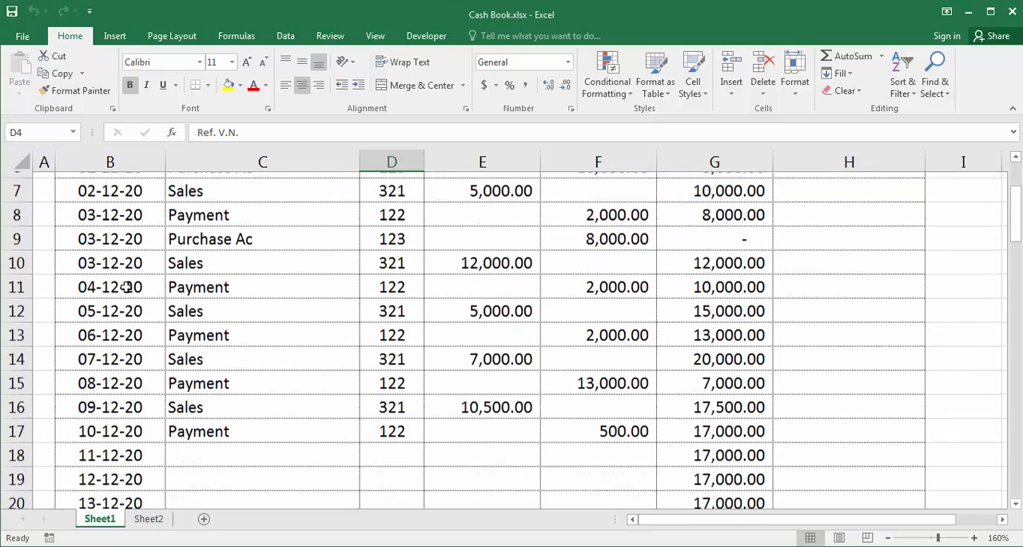
scroll(153, 295, "up", 3)
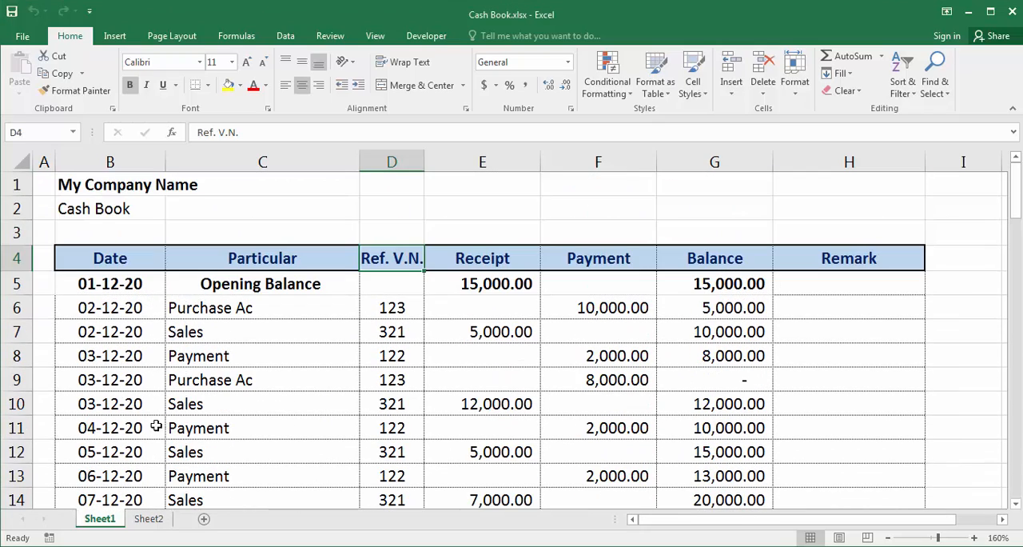
left_click(146, 520)
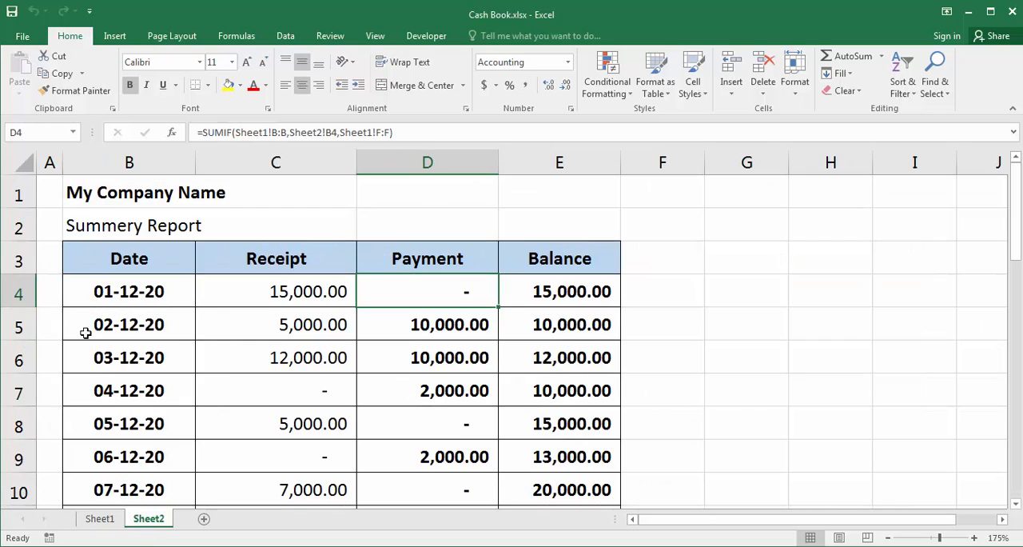
left_click(112, 226)
scroll(110, 292, "down", 1)
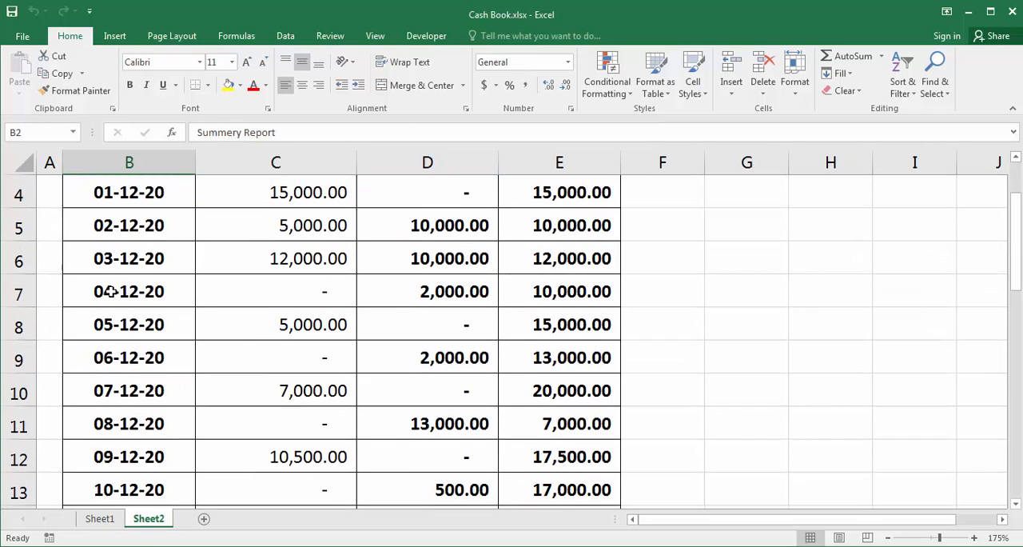
scroll(112, 288, "up", 1)
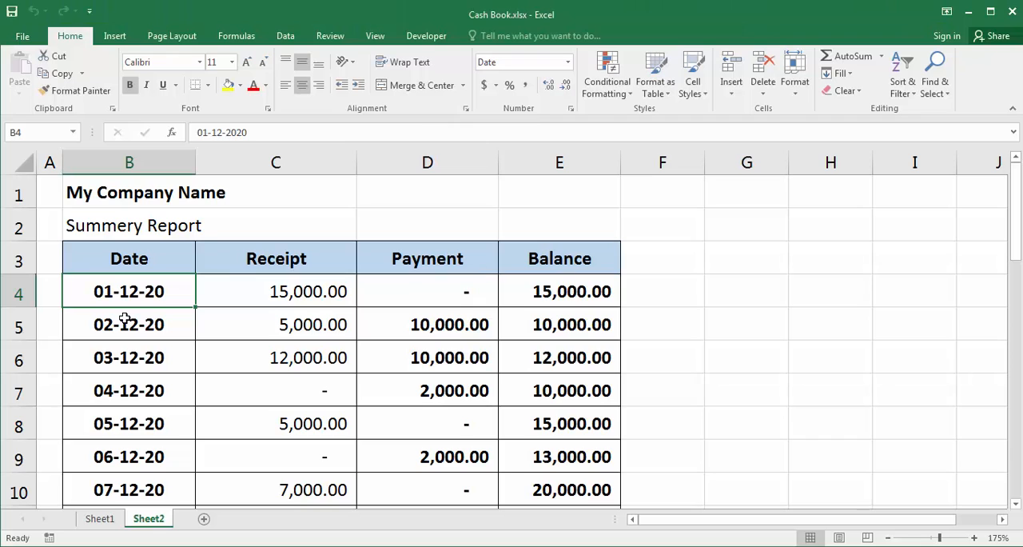
left_click(99, 519)
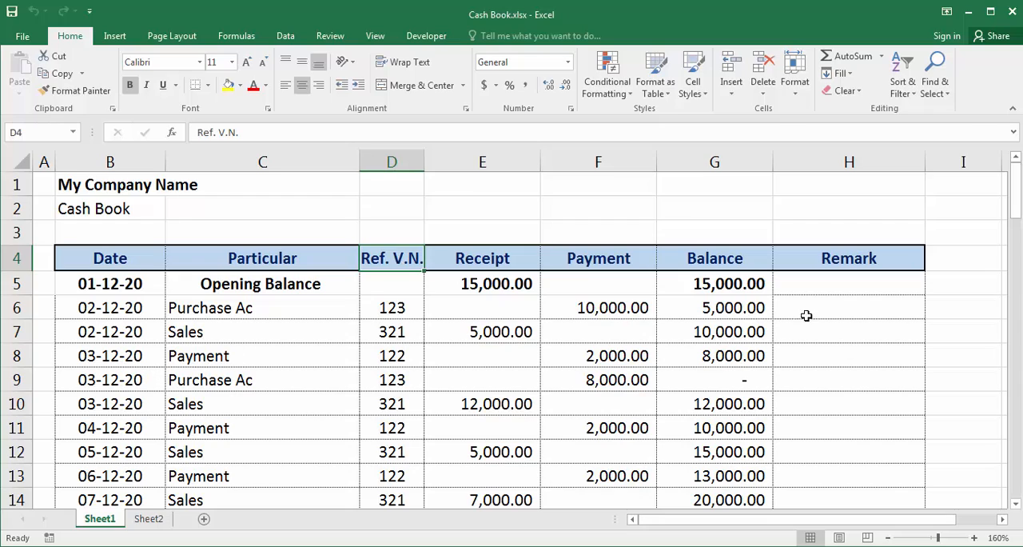
left_click(748, 309)
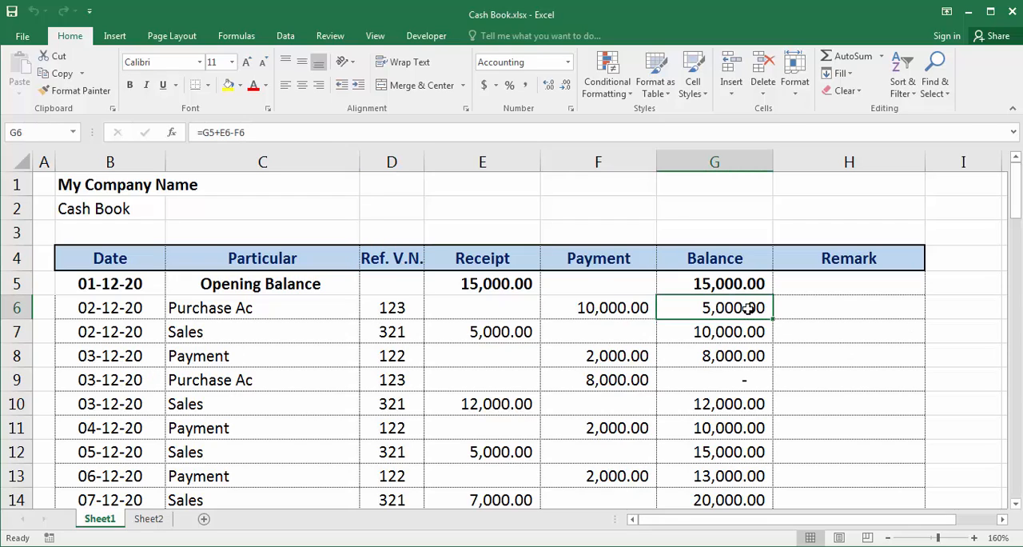
Step: Switch to the blank Book1 workbook and rename its Sheet1 as "Cash Register"
left_click(179, 546)
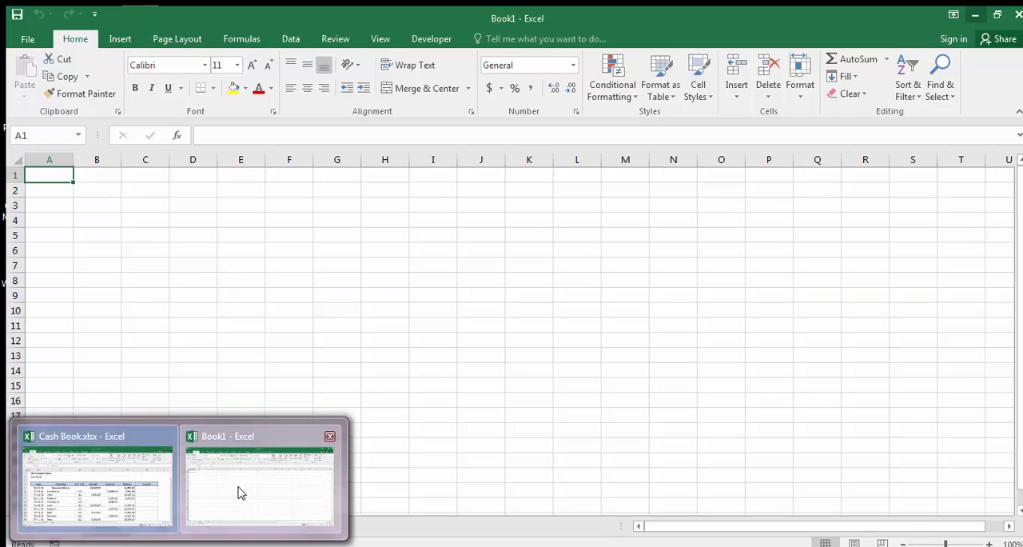
left_click(239, 488)
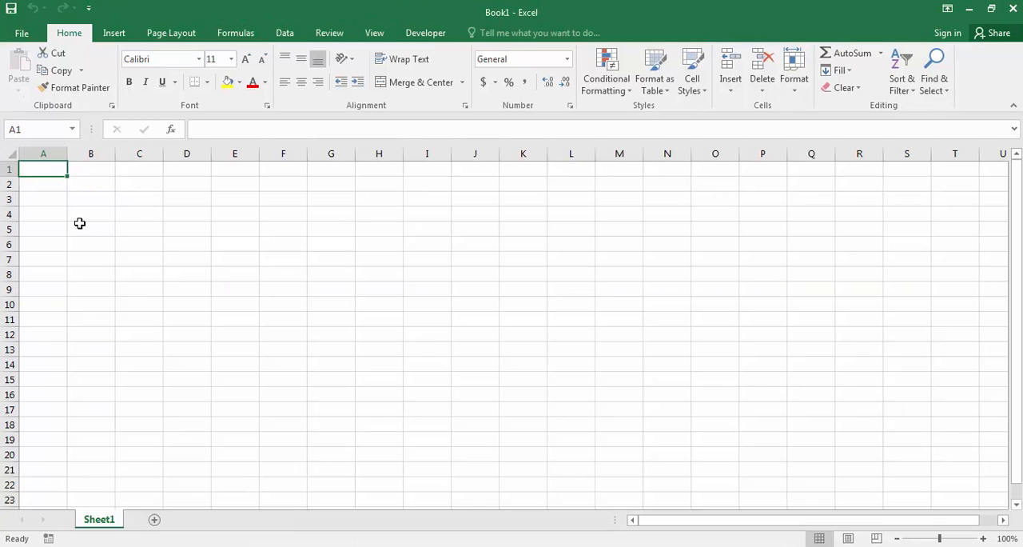
scroll(84, 238, "up", 6)
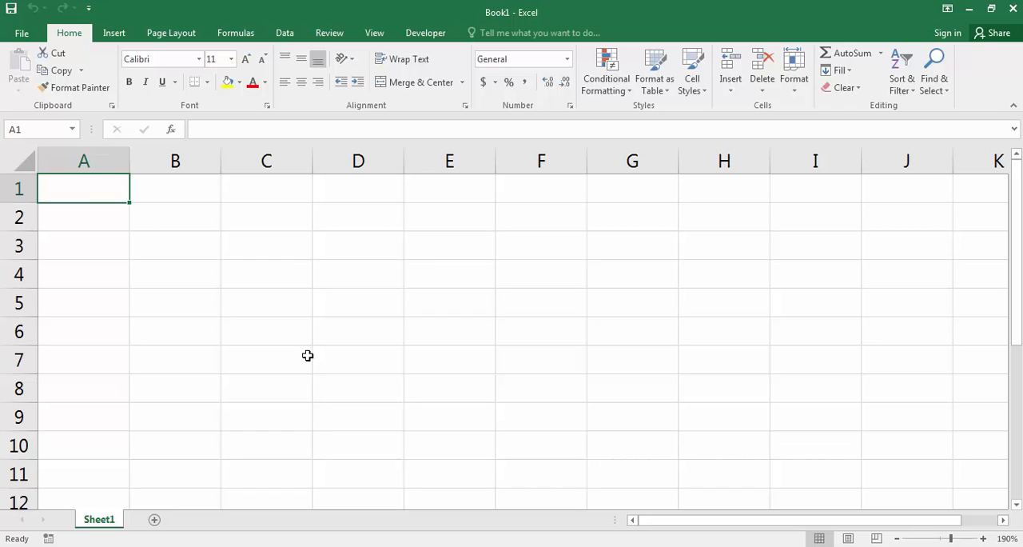
double_click(94, 520)
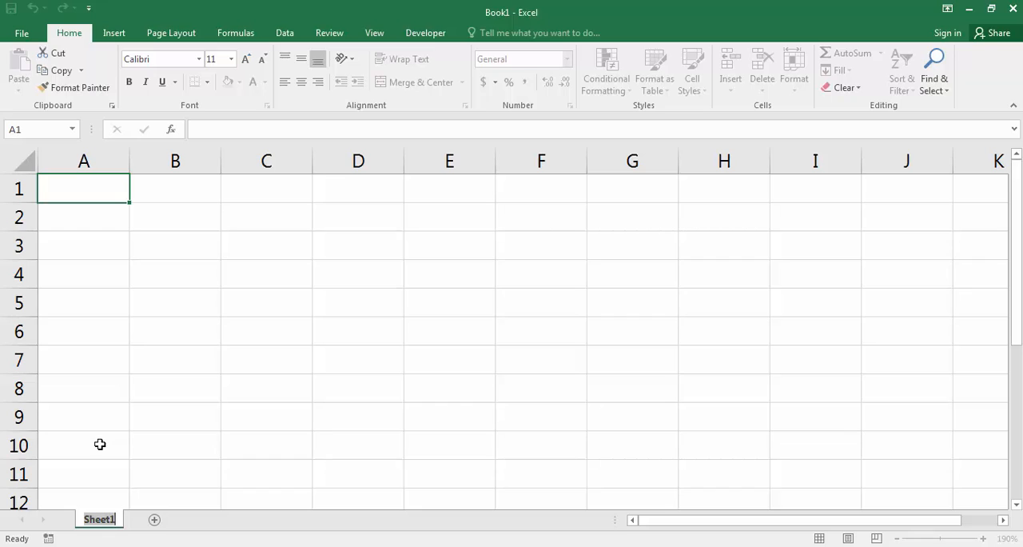
key("BackSpace")
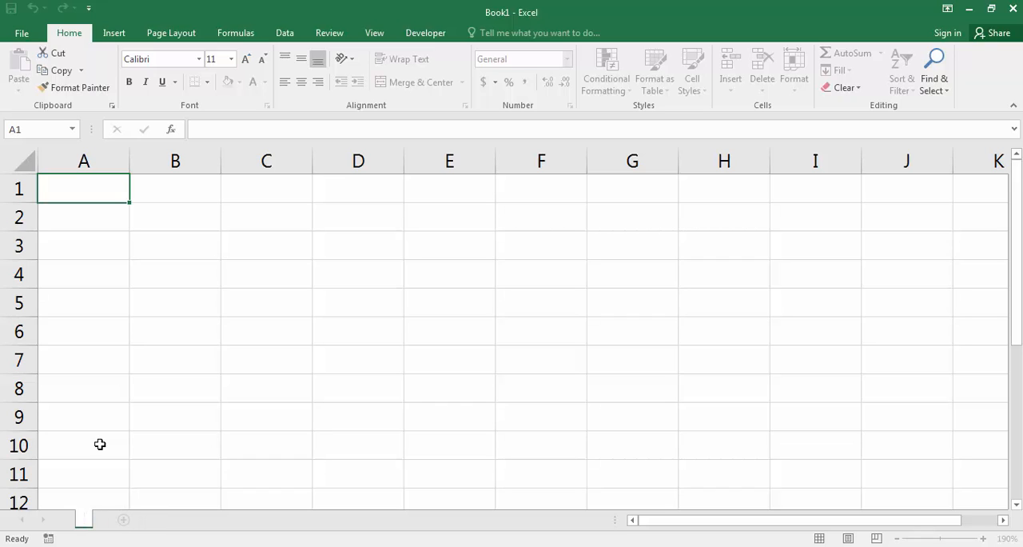
type("Cash Re")
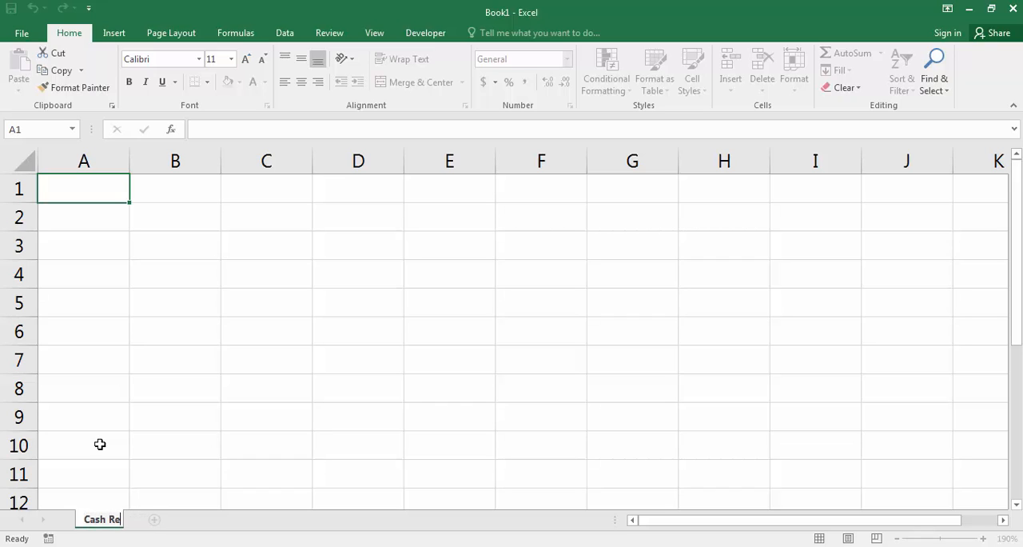
type("gister")
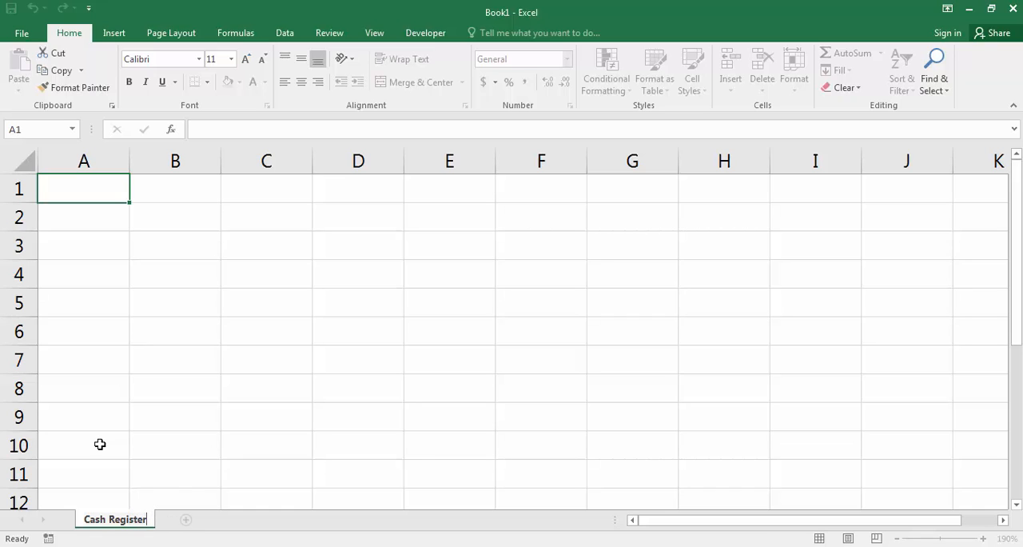
key("Return")
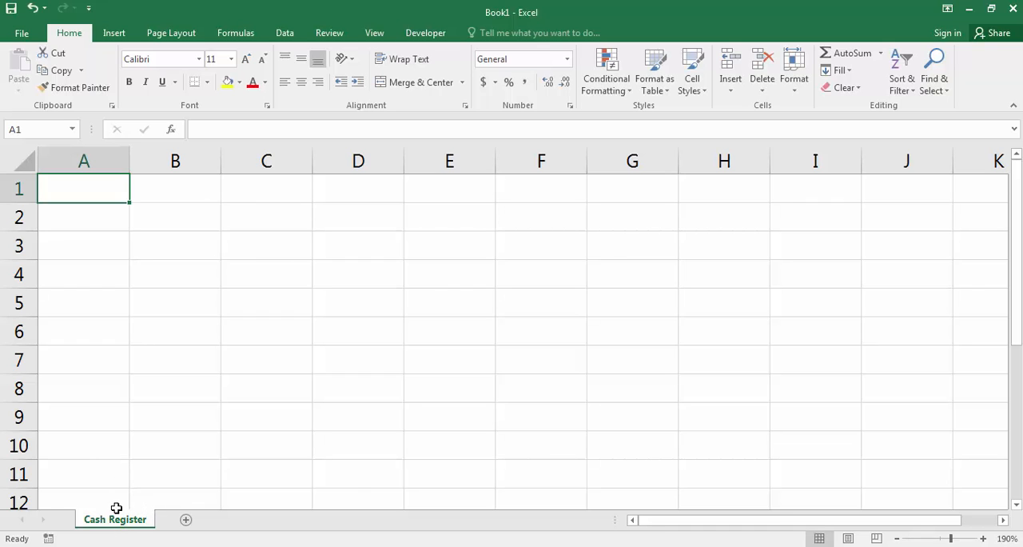
right_click(119, 531)
key("Escape")
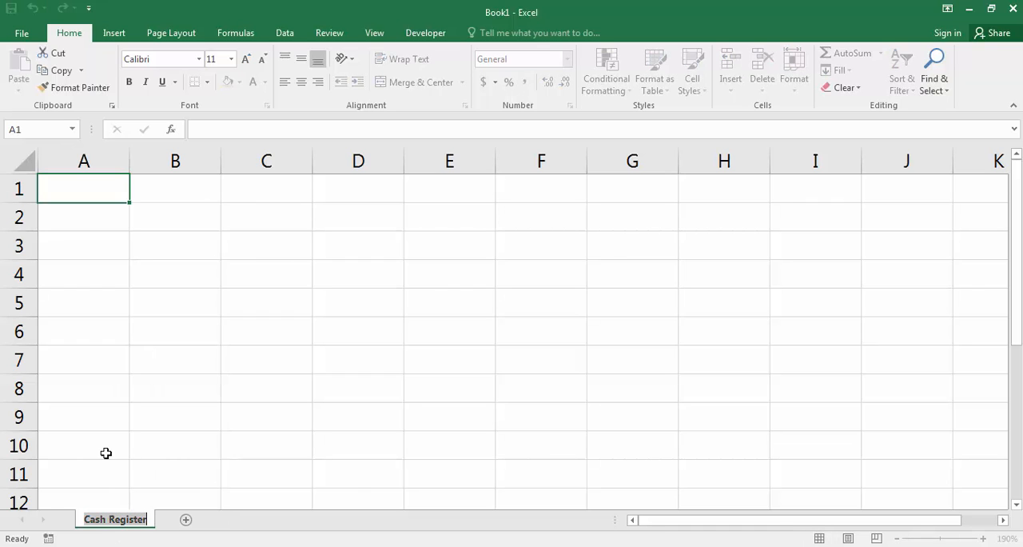
left_click(124, 391)
left_click(46, 192)
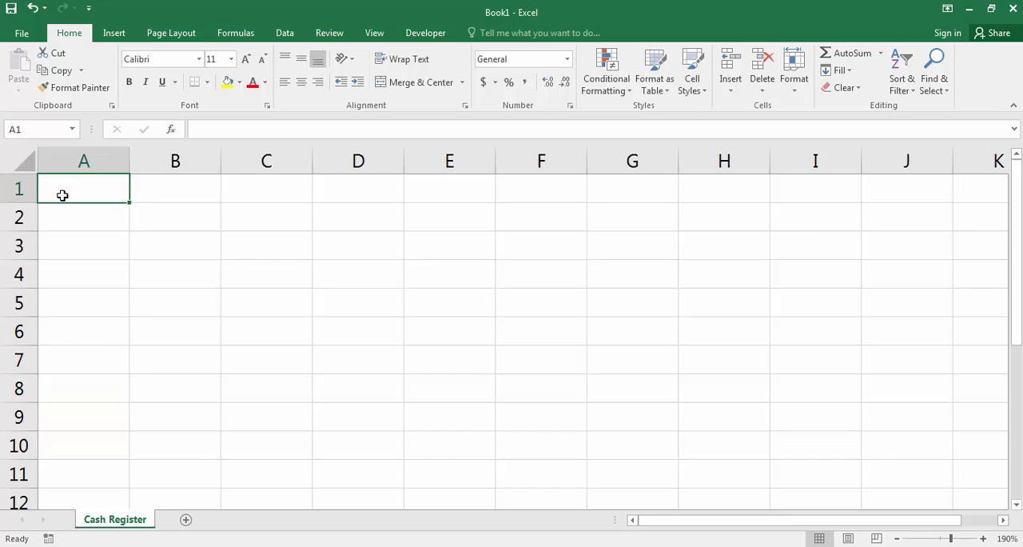
Step: Enter the title "My Company Name" in cell B1
left_click(183, 186)
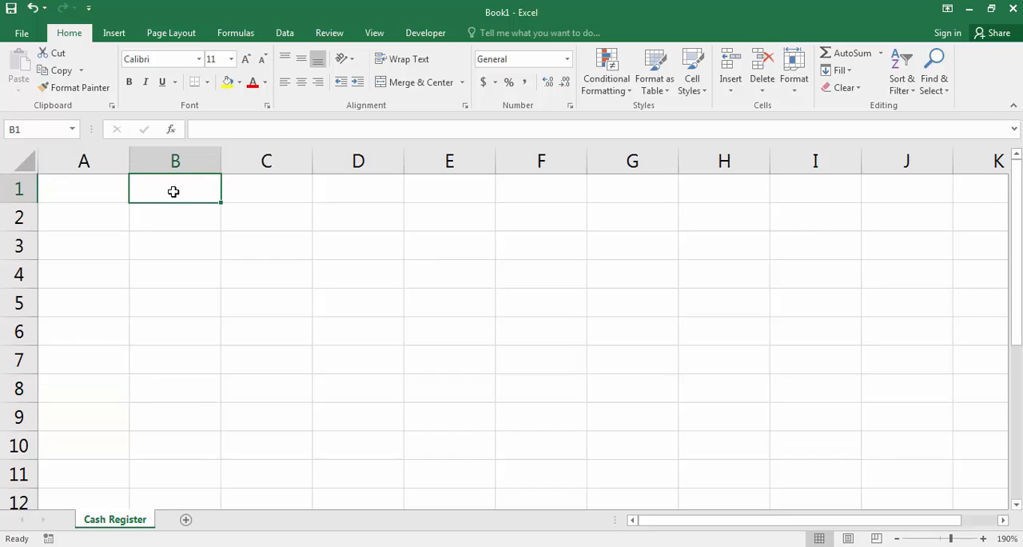
type("My")
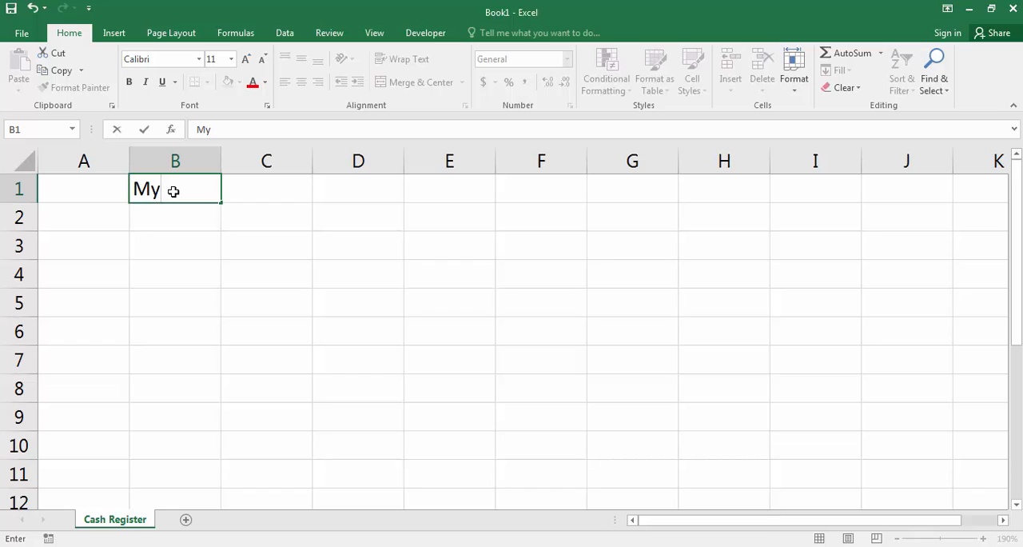
type(" Company Name")
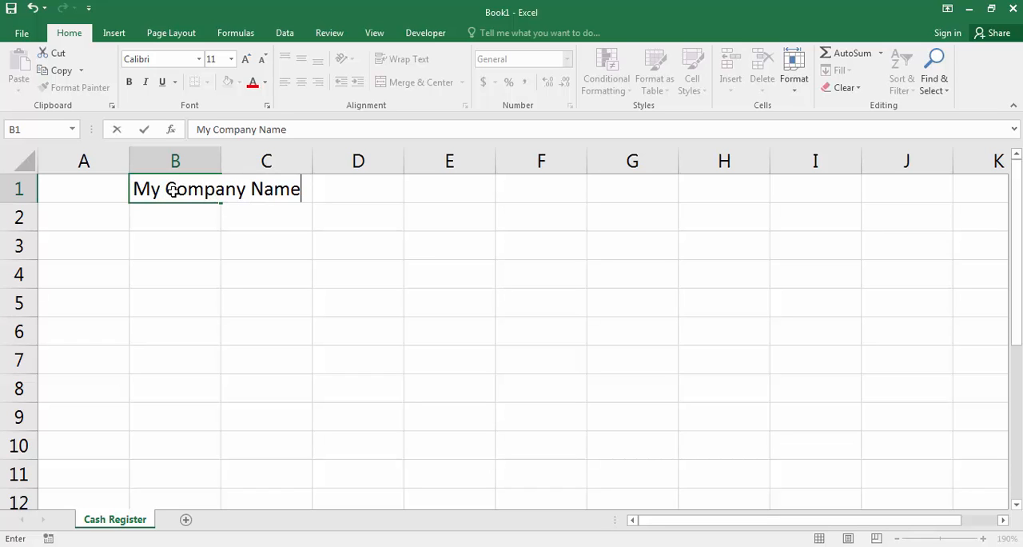
key("Return")
Step: Enter the subtitle "Cash book", written as two words, in cell B2
type("Cashbook")
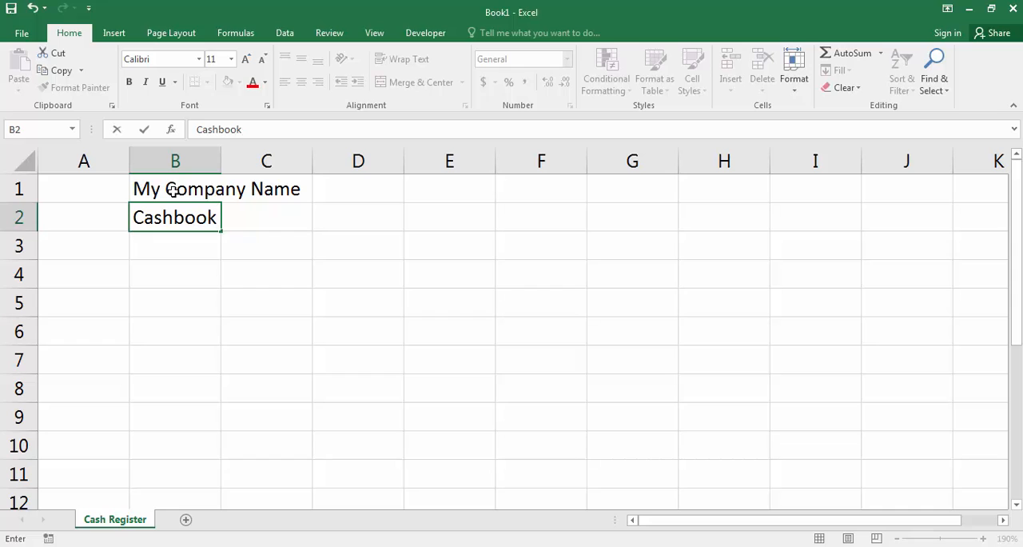
key("Return")
key("Up")
key("F2")
key("Return")
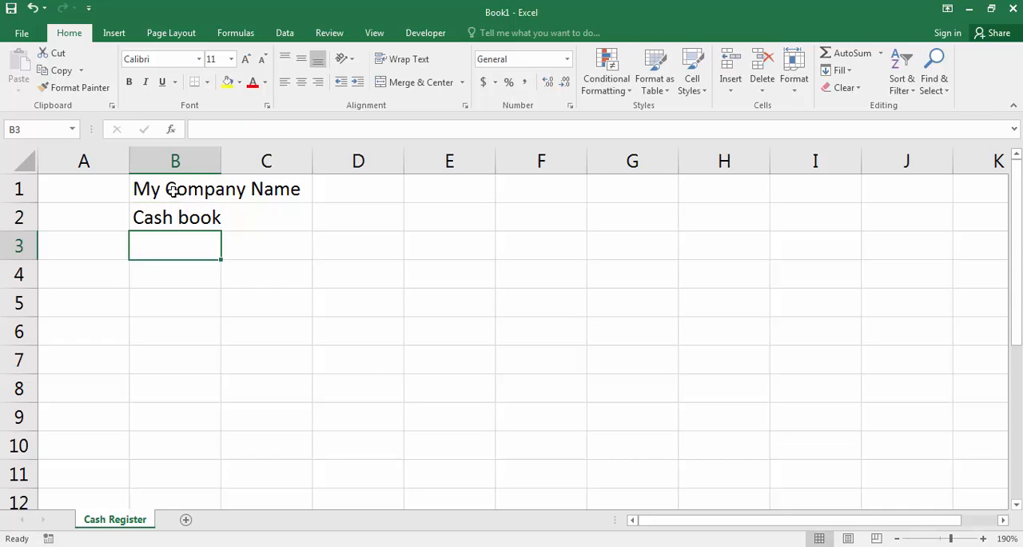
Step: Enter the column headings "Date", "Particular" and "Ref" in cells B4 to D4
key("Return")
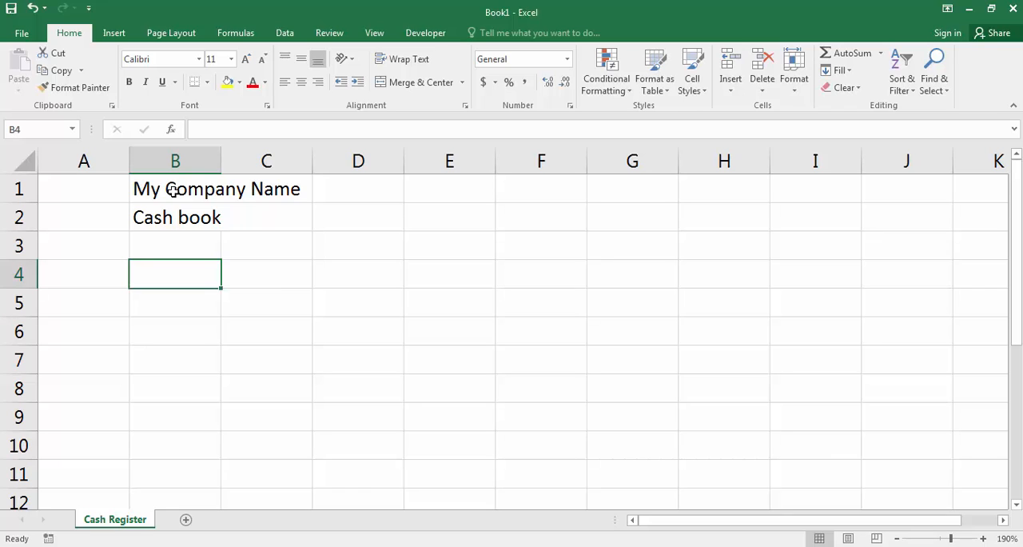
type("Date")
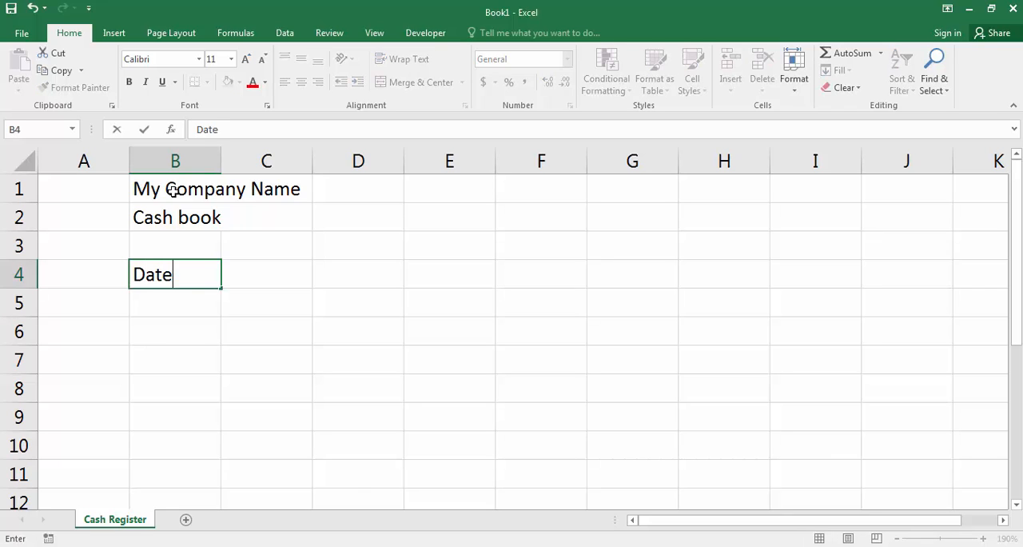
key("Tab")
type("Particula")
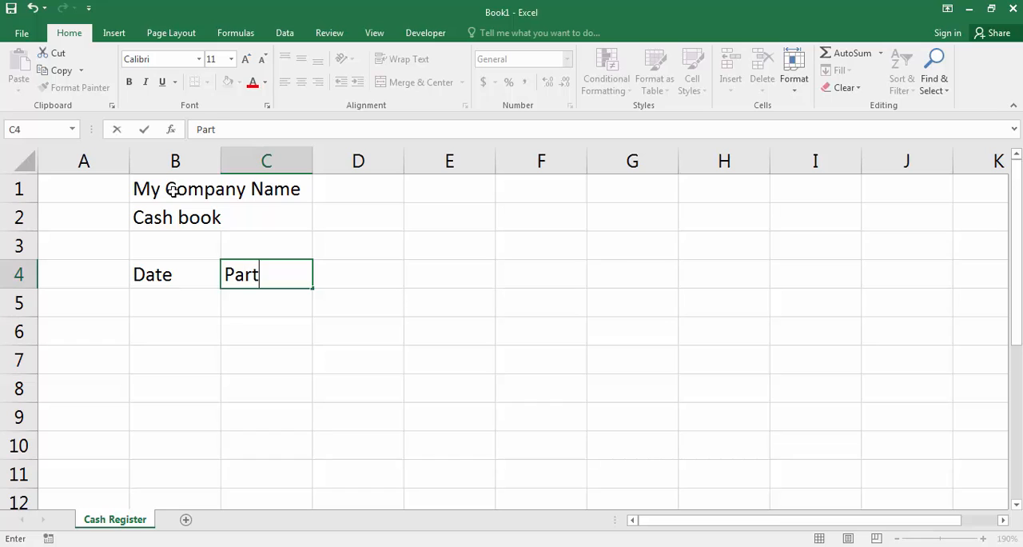
key("Tab")
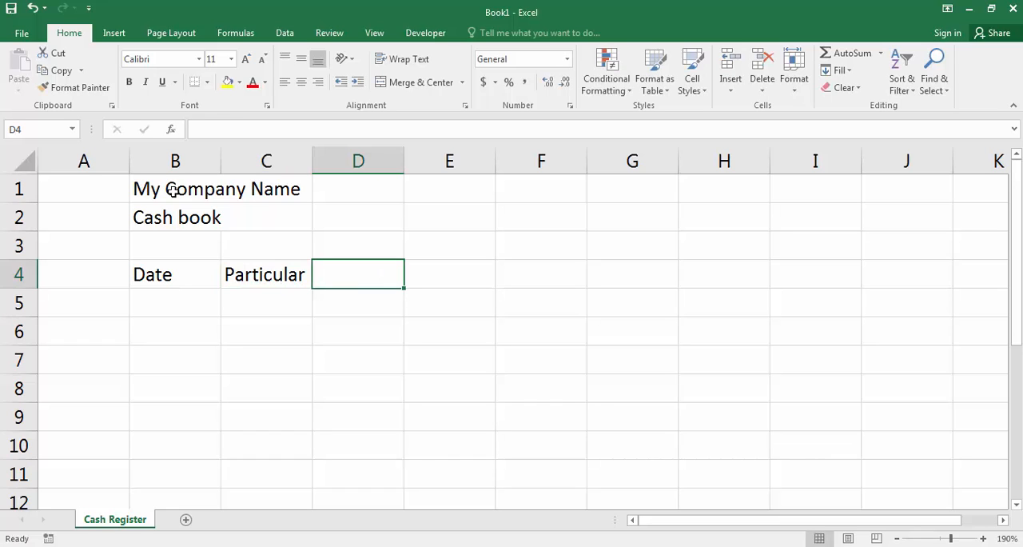
type("Ref")
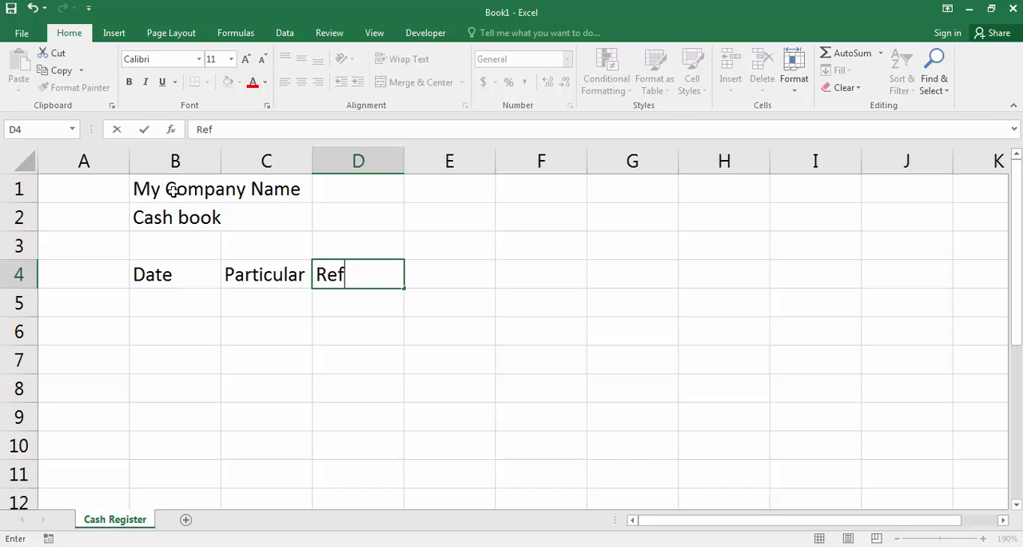
key("Tab")
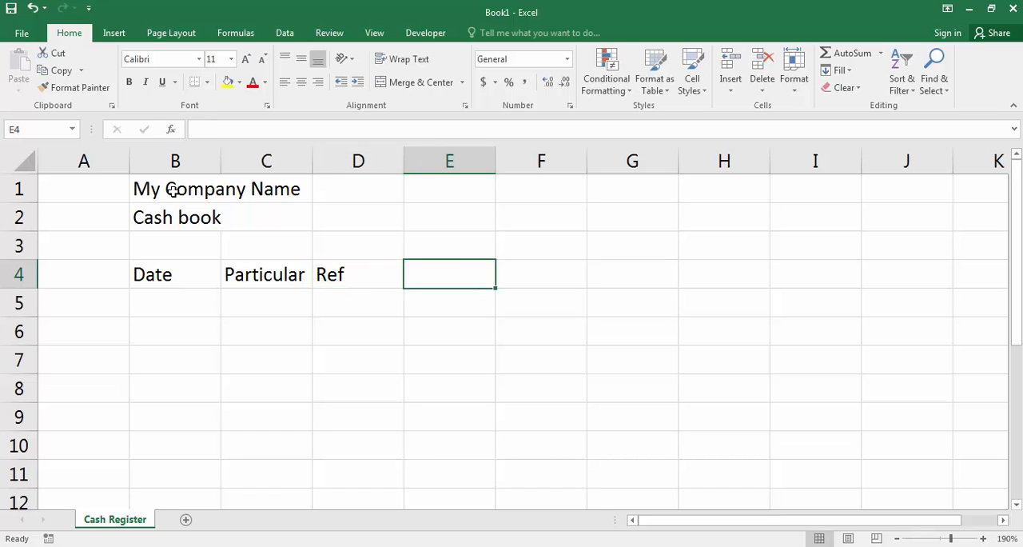
Step: Continue the heading row with "Receipt", "Payment" and "Remark" in cells E4 to G4
type("Recei")
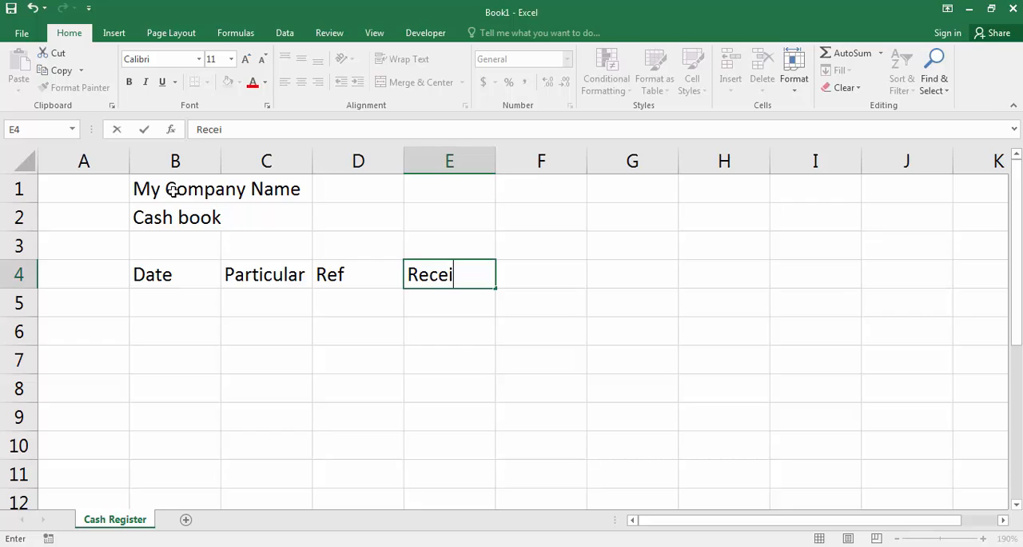
type("pt")
key("Tab")
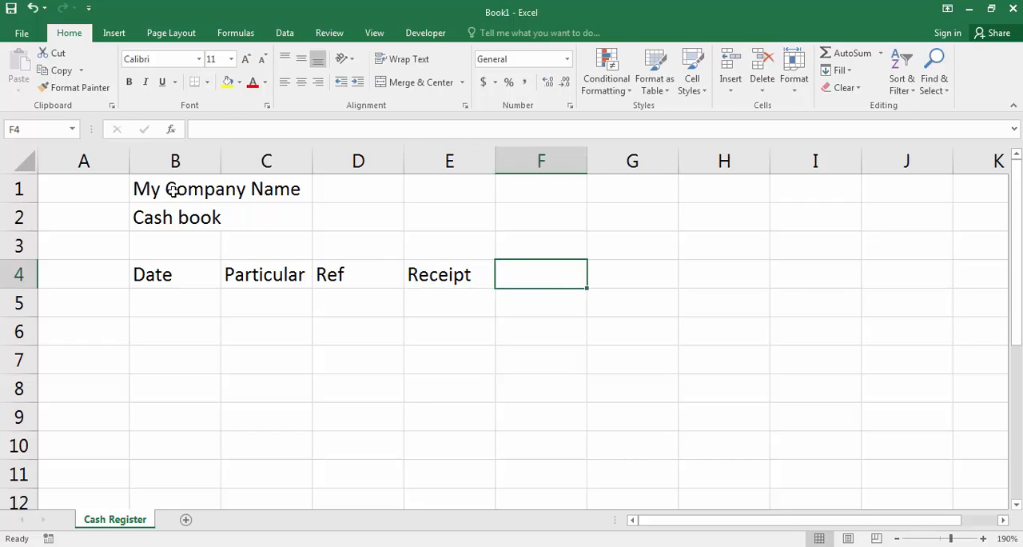
type("Payment")
key("Tab")
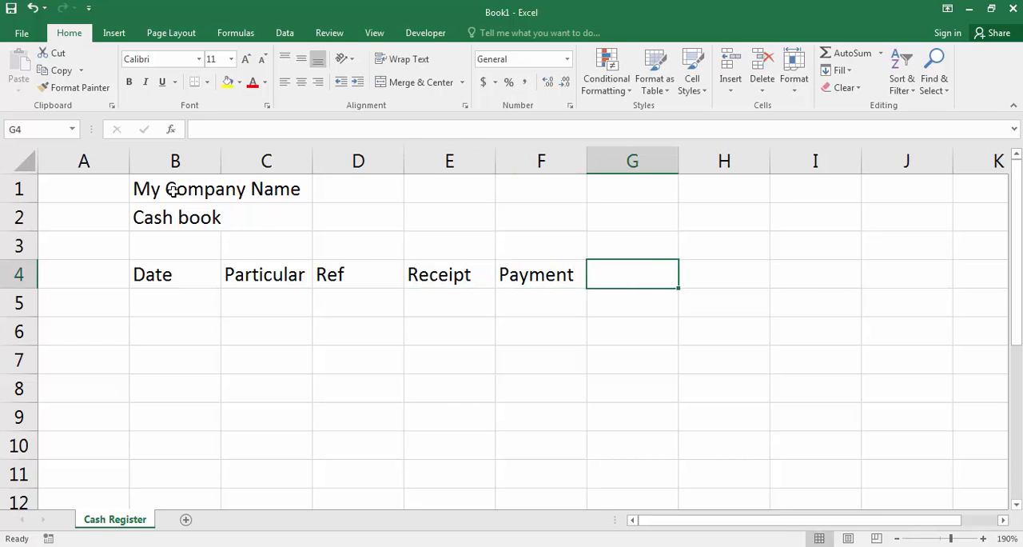
type("Remark")
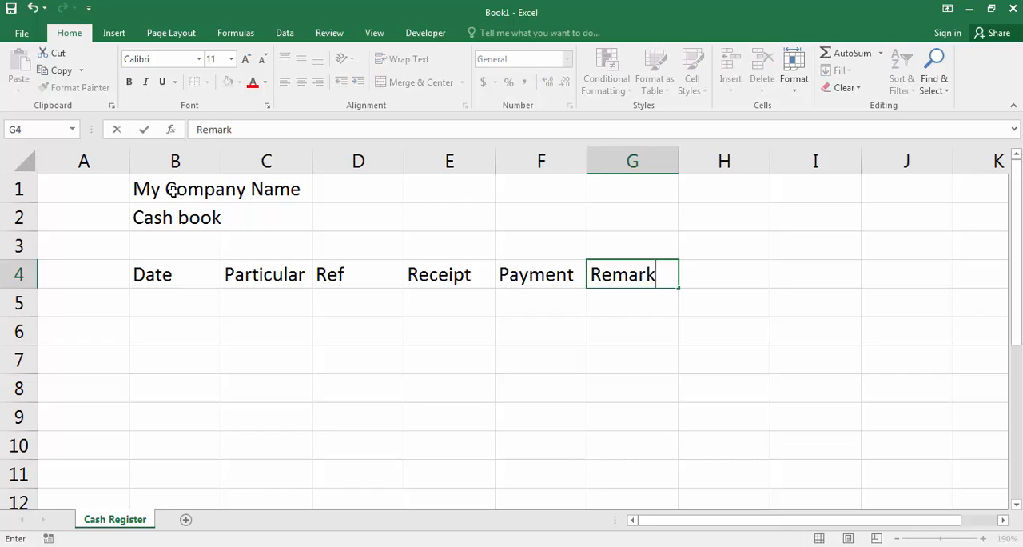
key("Tab")
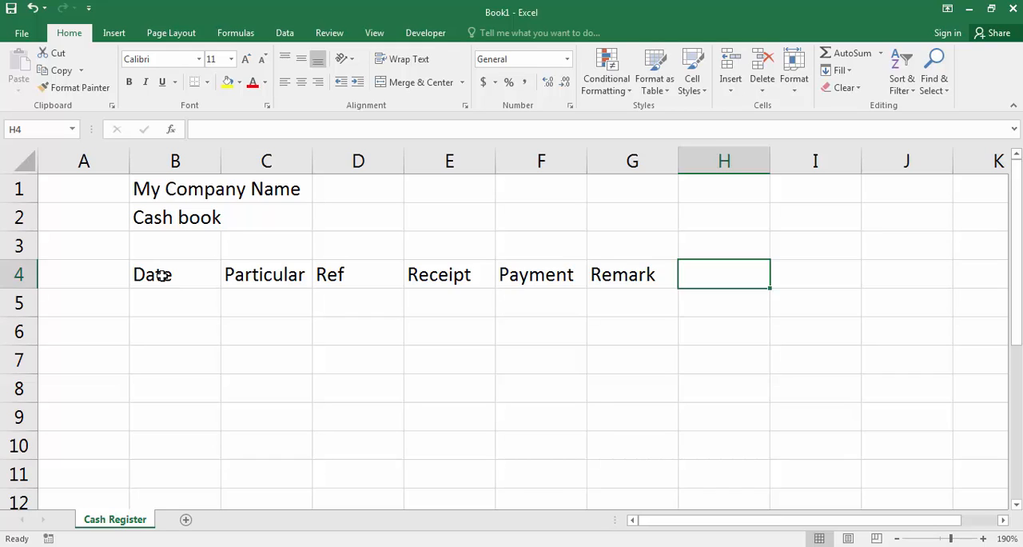
Step: Make the column headings in B4:G4 bold
left_click_drag(162, 275, 647, 278)
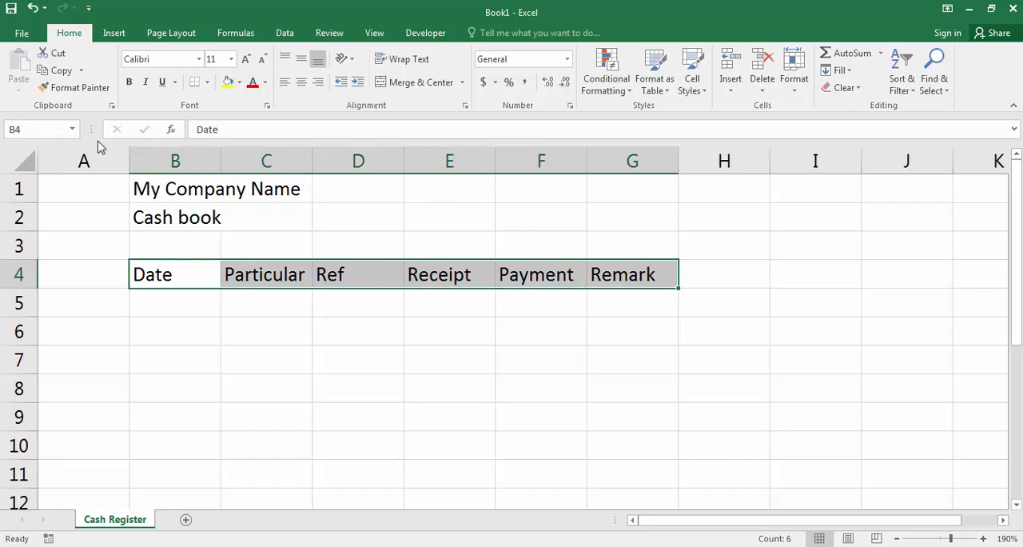
left_click(125, 88)
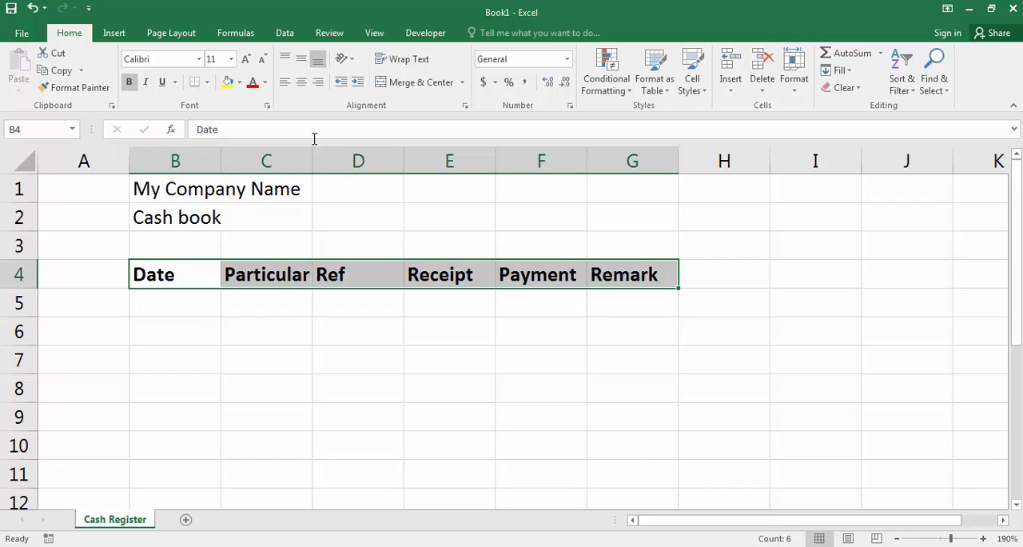
Step: Centre the column headings in B4:G4 and apply all borders to columns B to G from row 4 down to about row 59
left_click(301, 83)
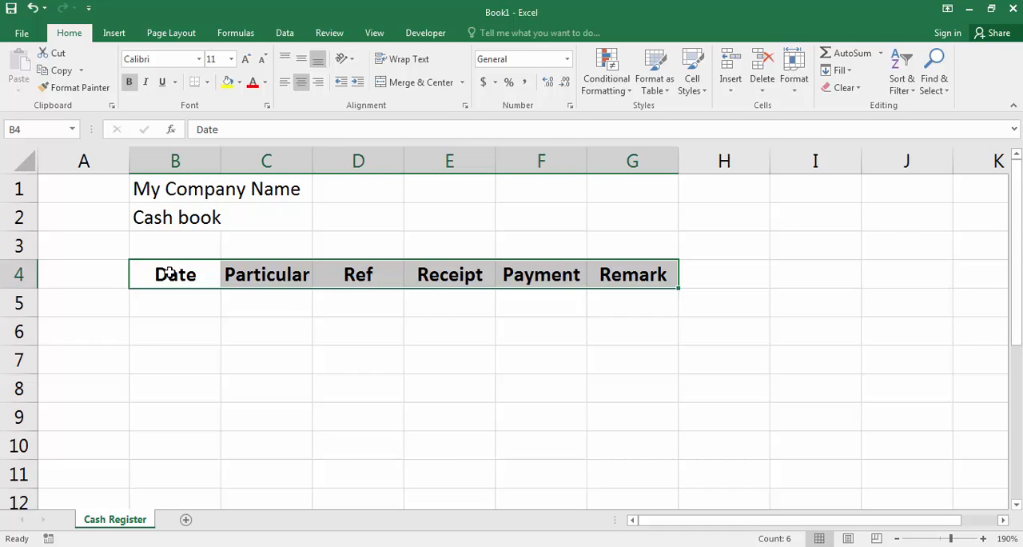
key("shift+Page_Down")
key("shift+Page_Down")
key("shift+Page_Down")
key("shift+Page_Down")
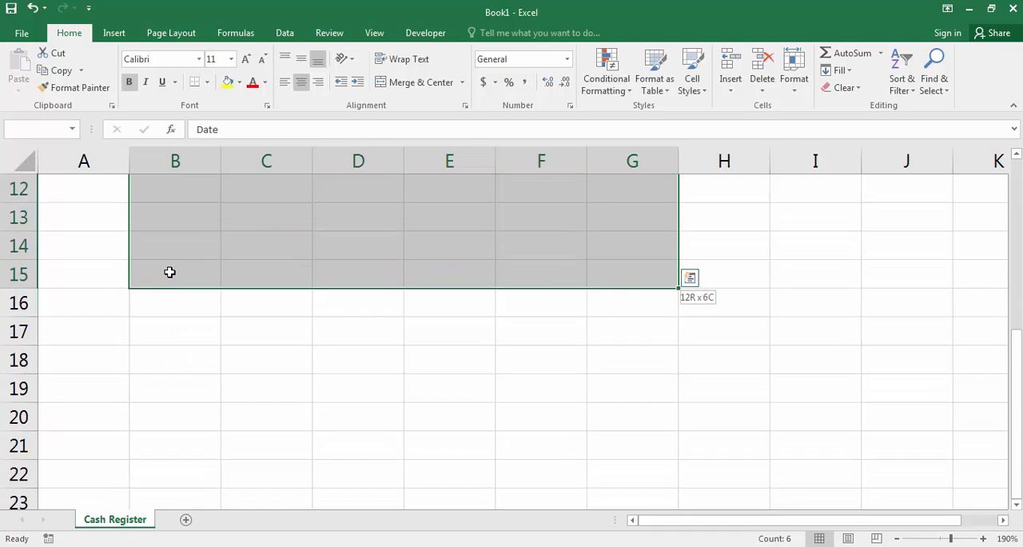
key("shift+Page_Down")
key("shift+Page_Down")
key("shift+Page_Down")
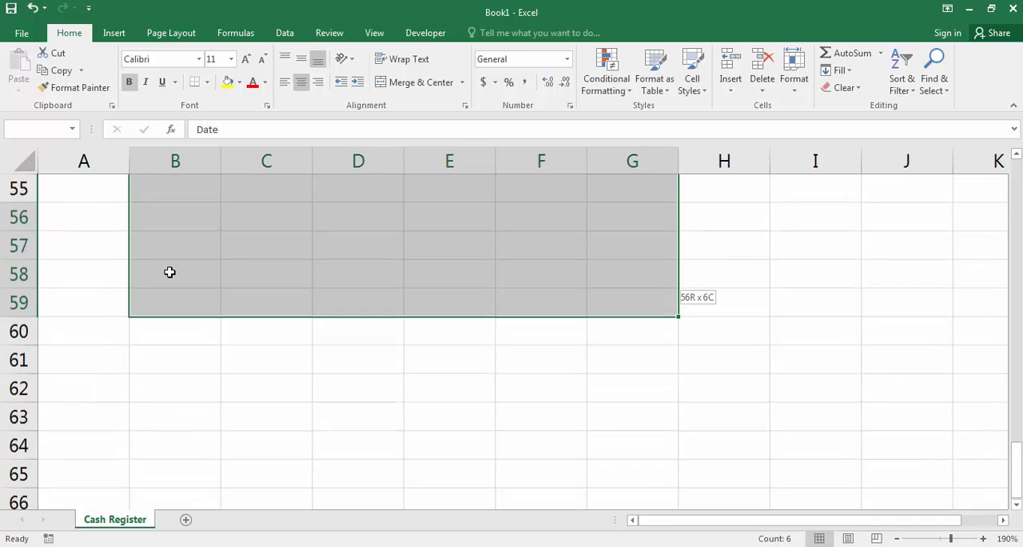
scroll(267, 338, "up", 20)
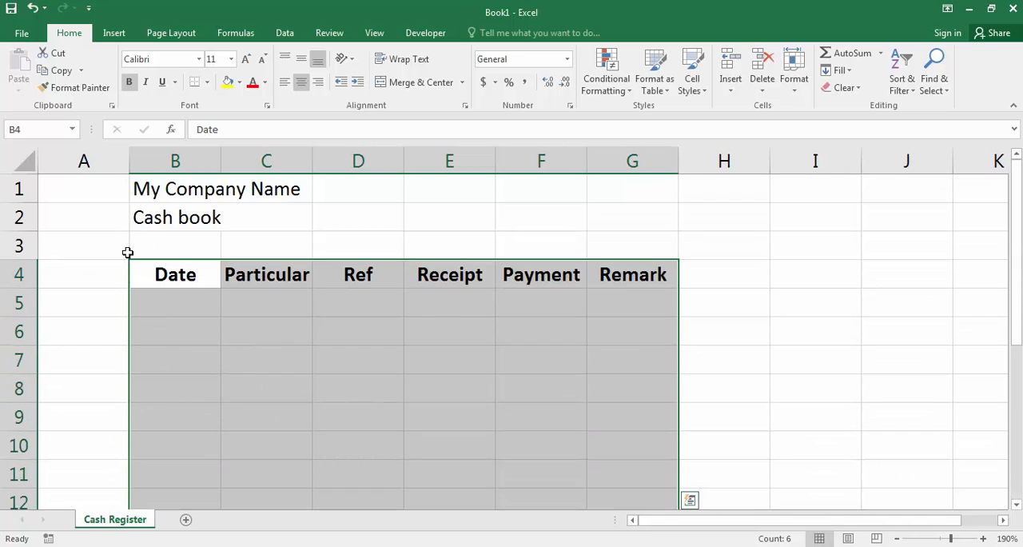
left_click(207, 83)
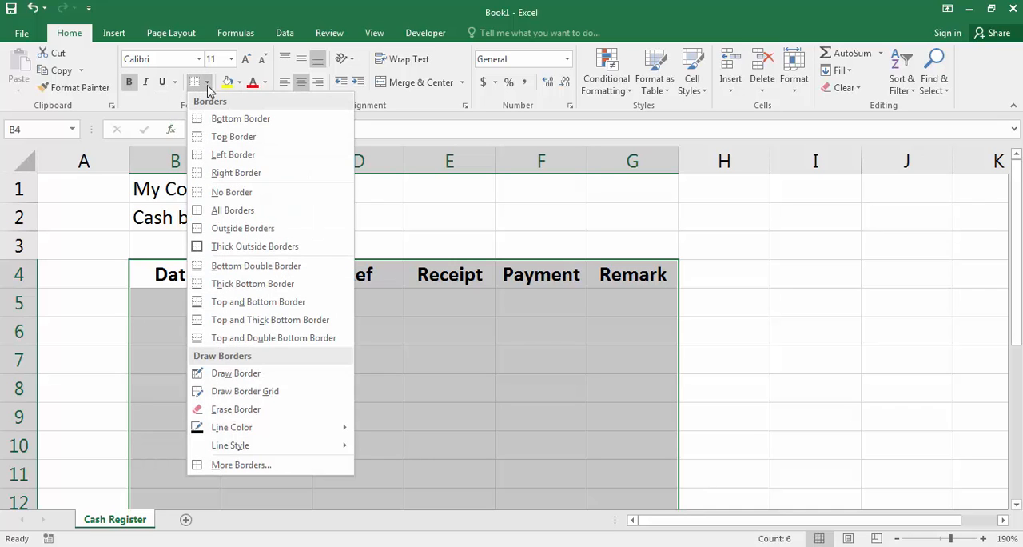
left_click(219, 210)
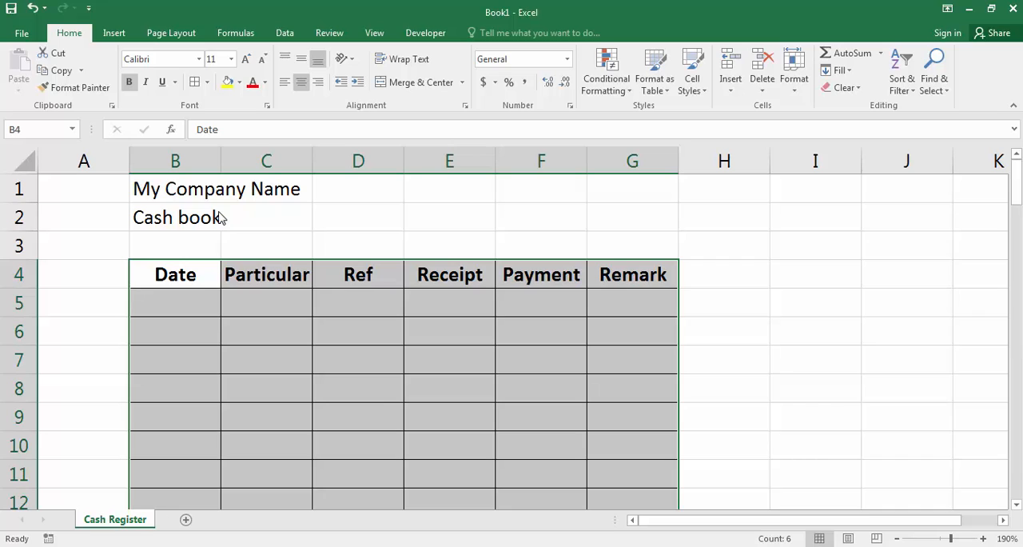
Step: Put thick outside borders around the heading row B4:G4
left_click_drag(146, 272, 647, 274)
left_click(207, 83)
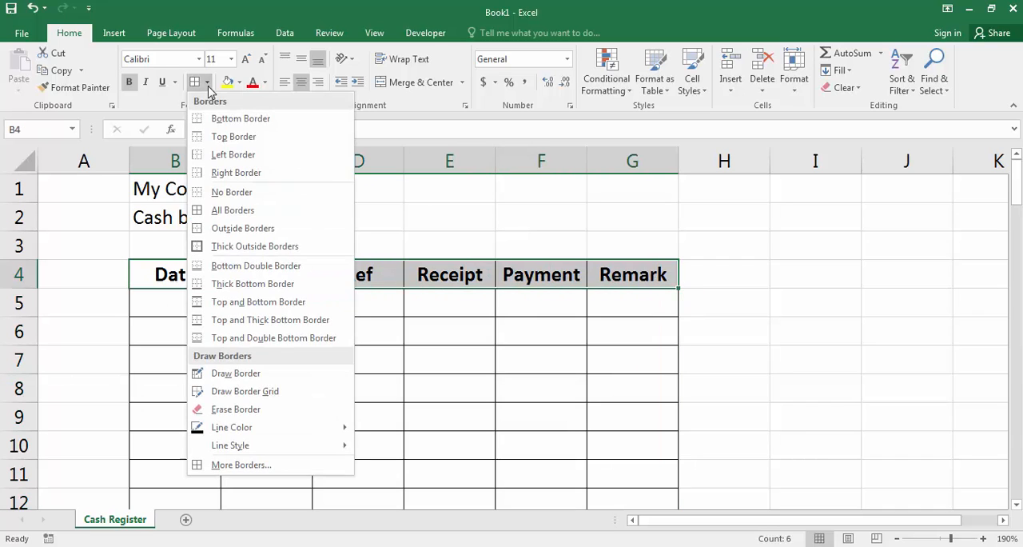
left_click(223, 247)
left_click(178, 311)
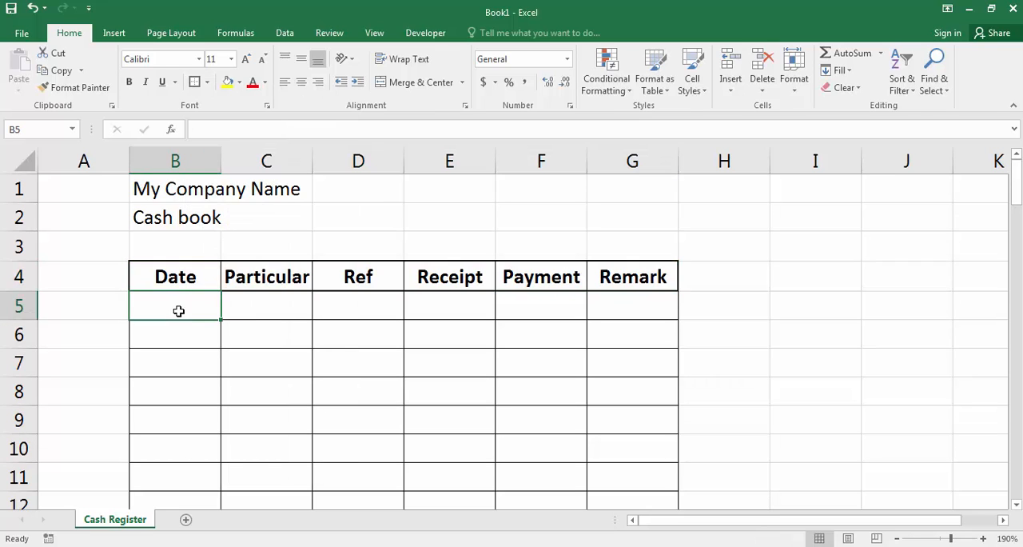
left_click(166, 336)
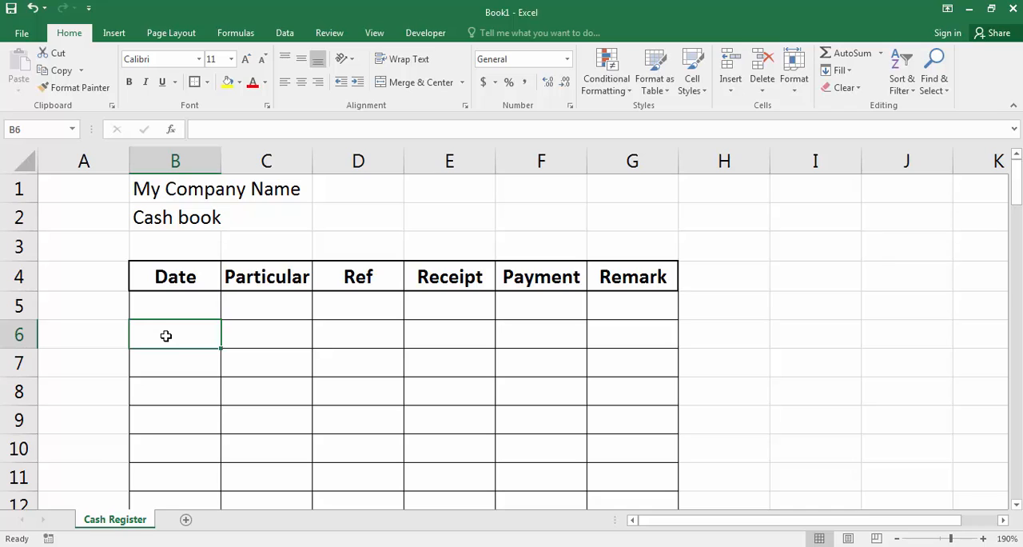
Step: Fill the heading cells B4:G4 with a light blue theme colour
left_click_drag(174, 276, 616, 286)
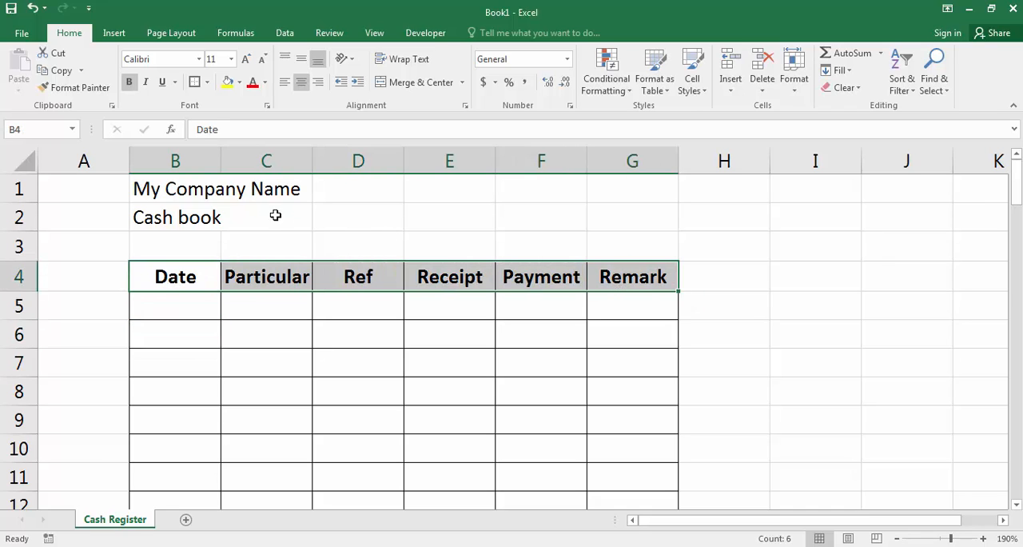
left_click(239, 81)
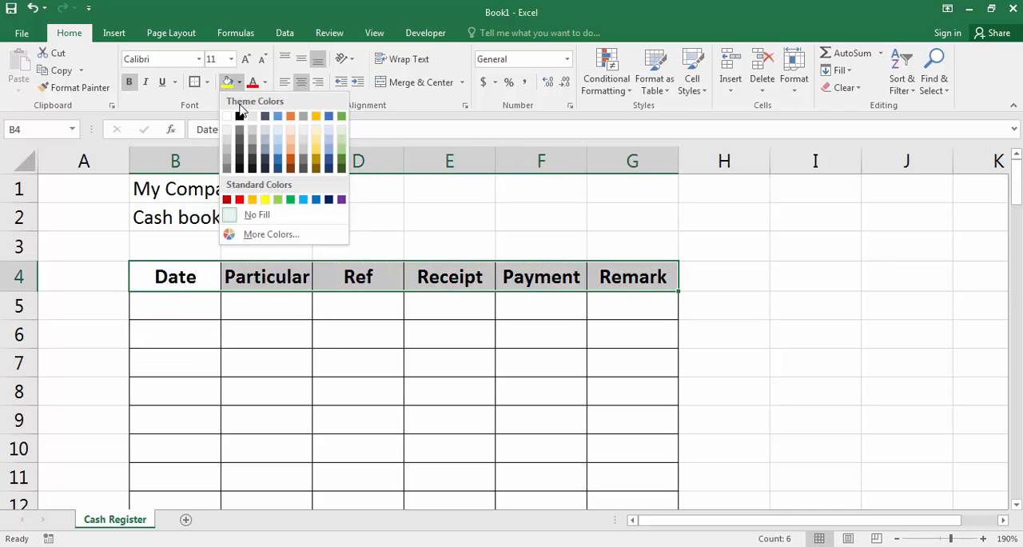
left_click(278, 140)
left_click(180, 321)
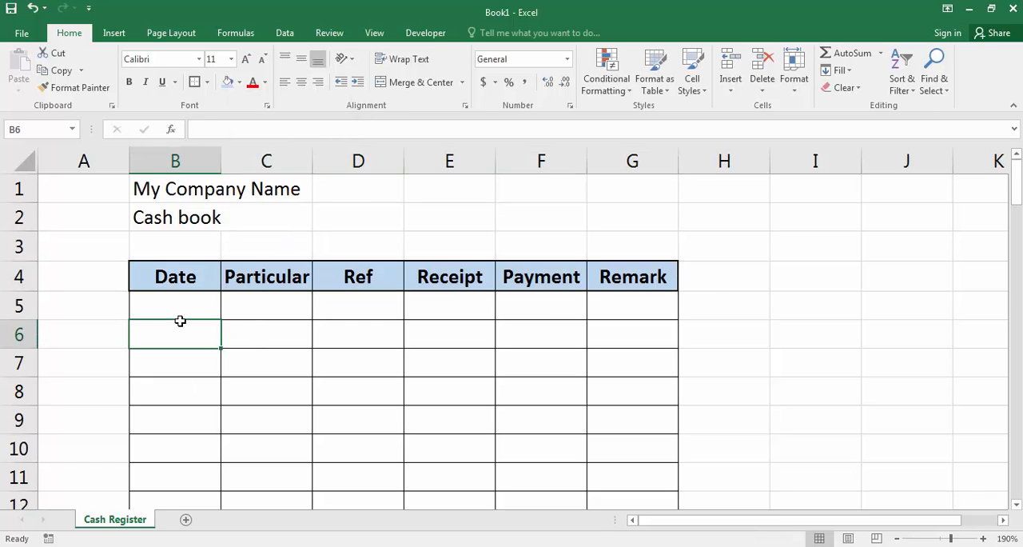
left_click(166, 295)
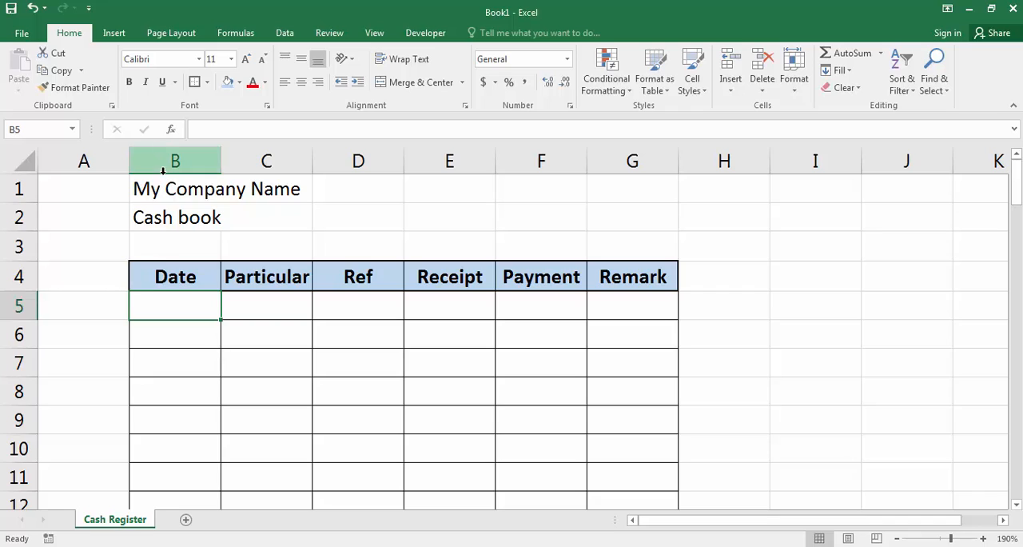
Step: Adjust the column widths by narrowing column A and Ref and widening Date, Particular, Receipt, Payment and Remark
left_click_drag(128, 162, 52, 161)
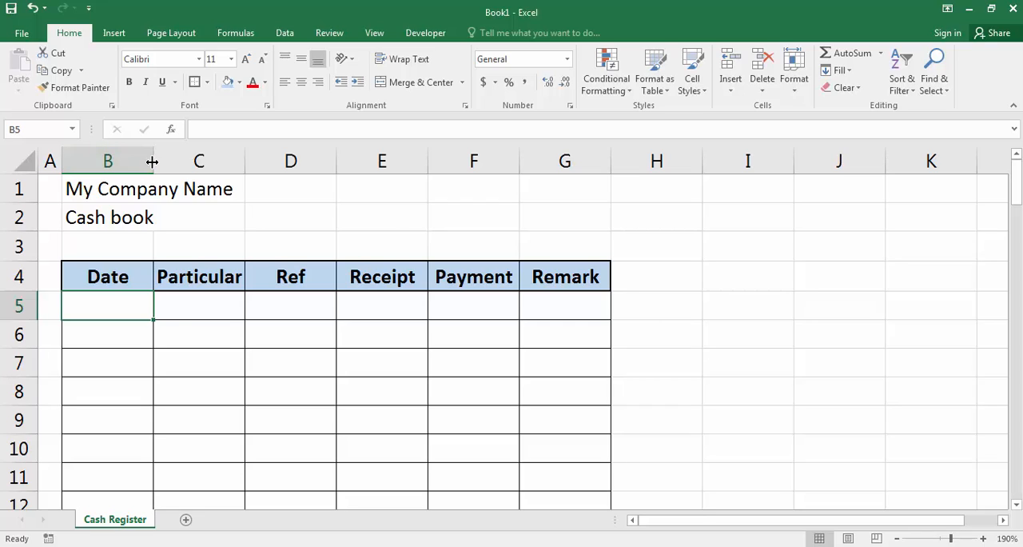
left_click_drag(152, 162, 178, 162)
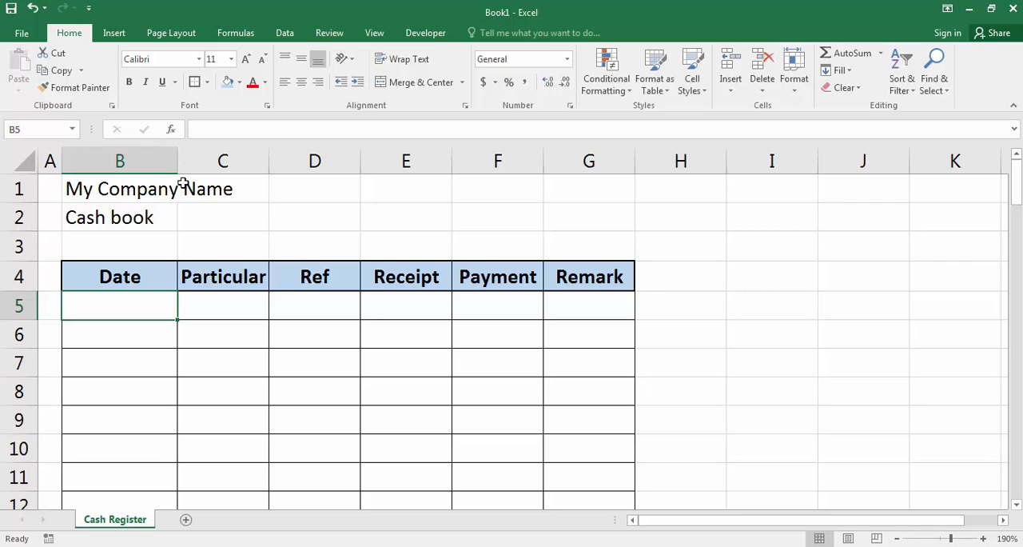
left_click_drag(269, 161, 354, 161)
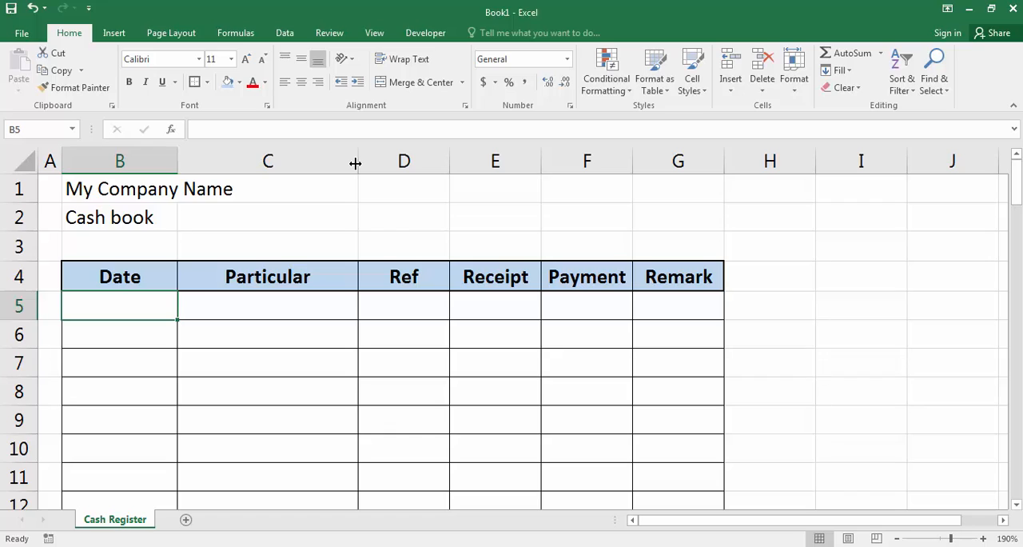
left_click_drag(356, 163, 437, 163)
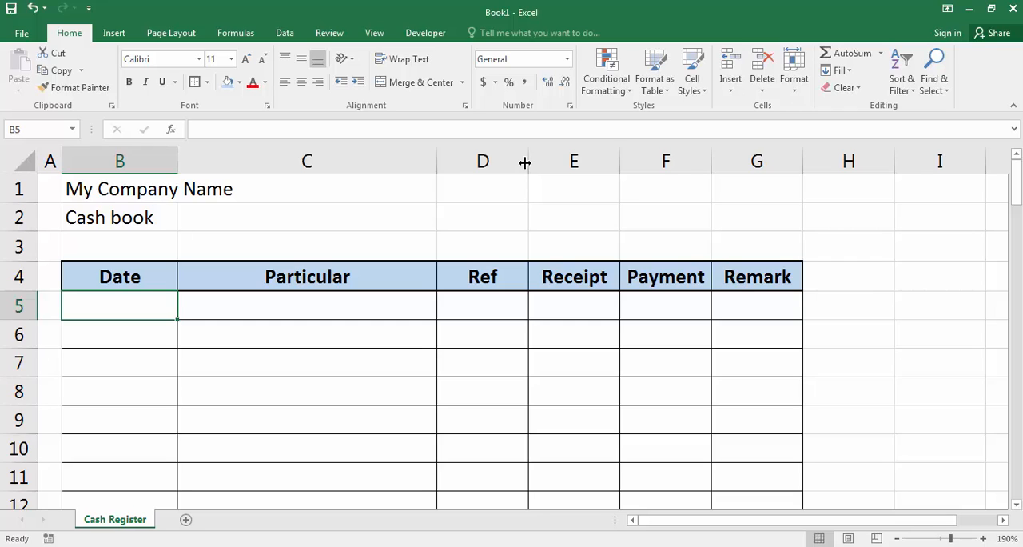
left_click_drag(525, 162, 823, 163)
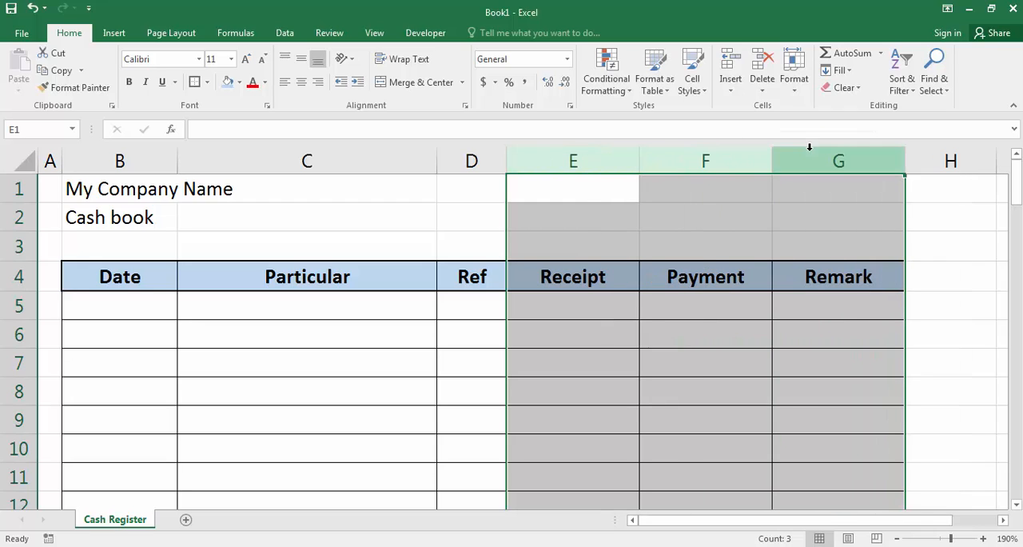
left_click(692, 320)
Step: Insert a column before Remark with the heading "Balance" in G4, and narrow the Particular column slightly
left_click(807, 163)
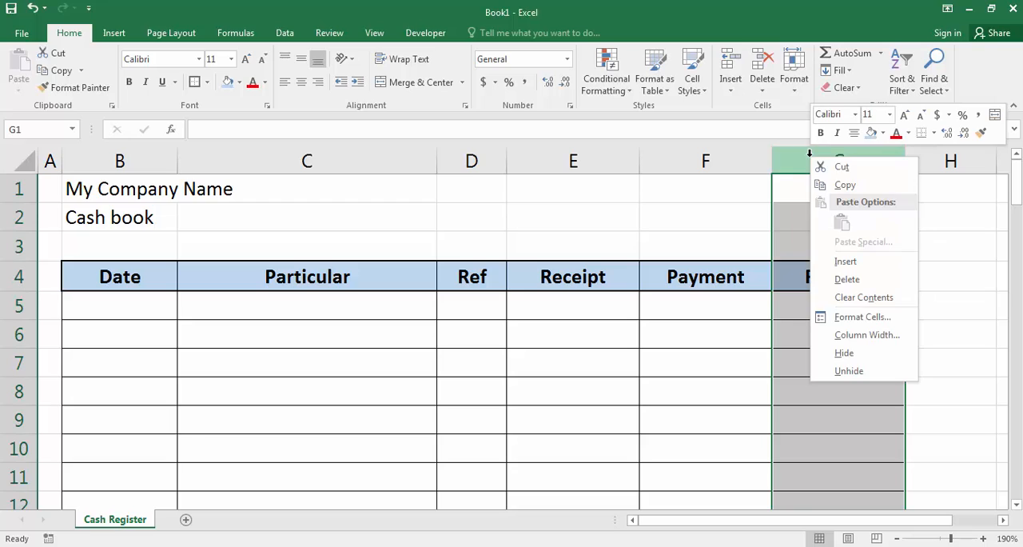
right_click(808, 153)
left_click(840, 269)
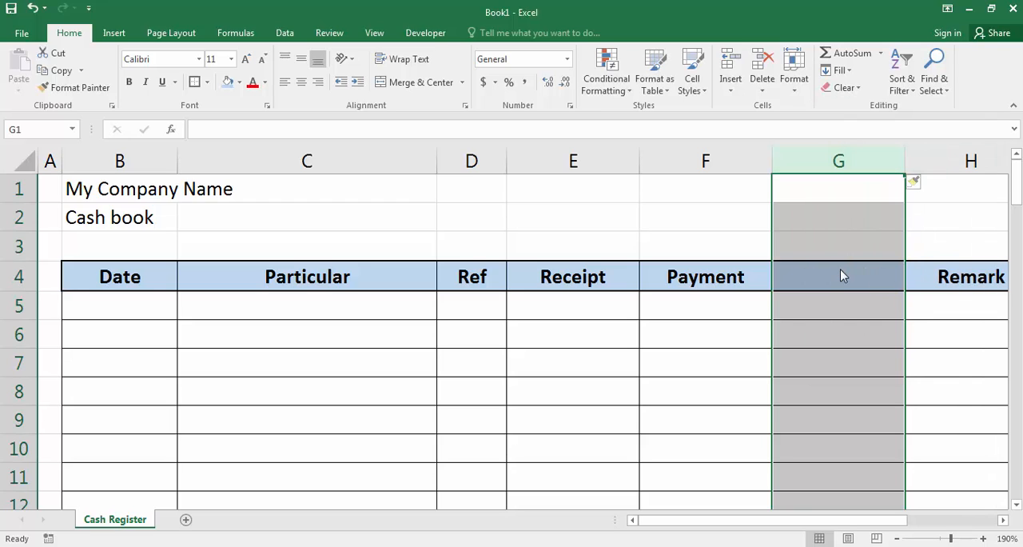
left_click(791, 269)
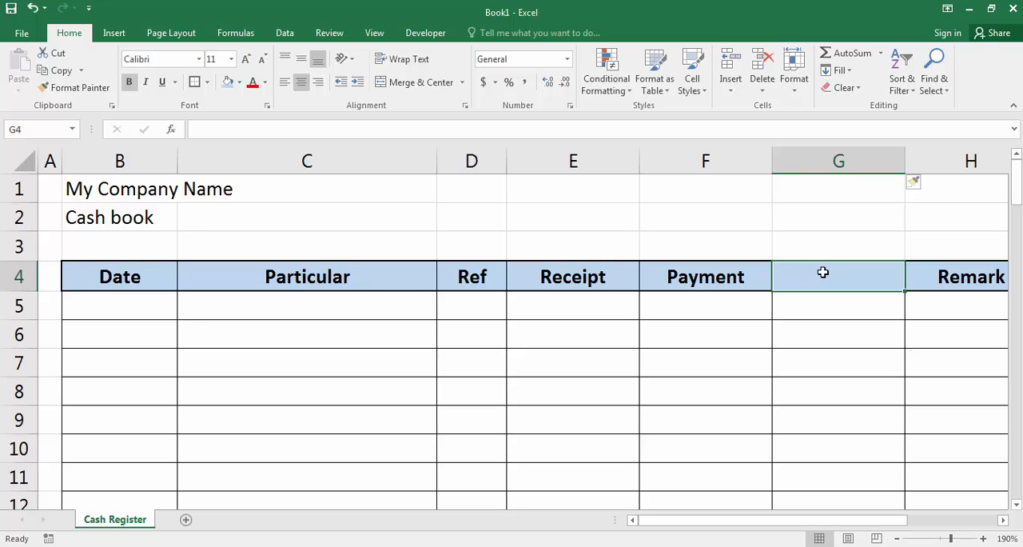
type("Bala")
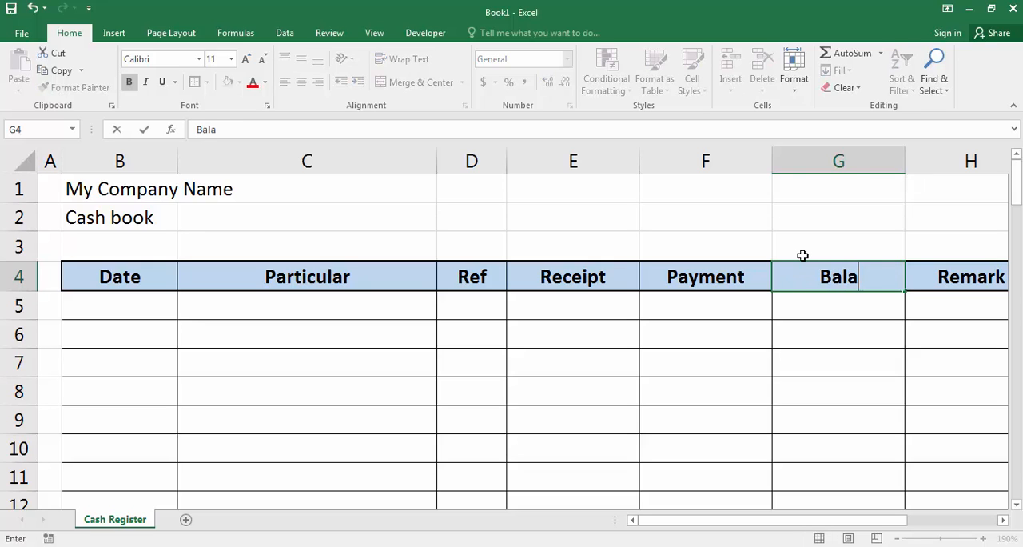
type("nce")
key("Return")
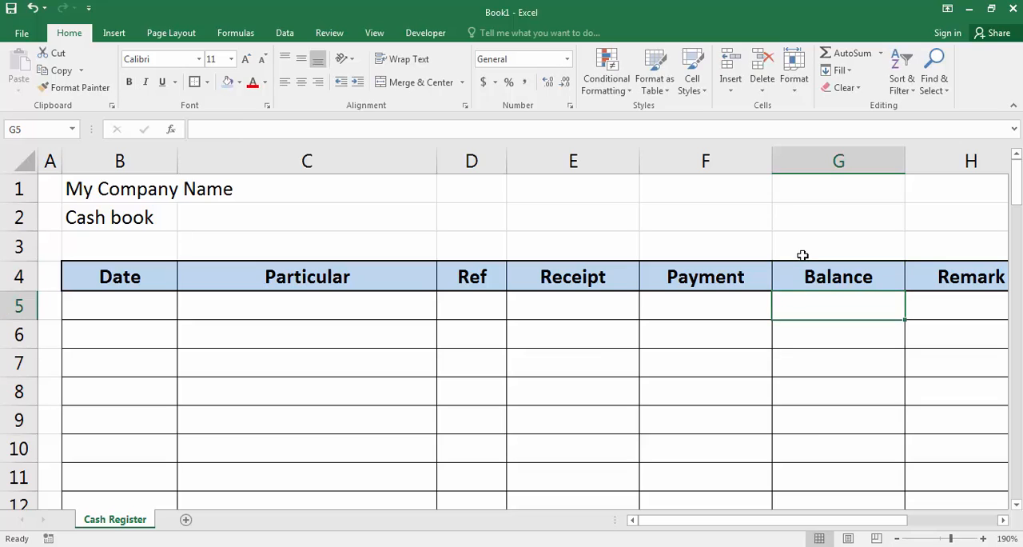
left_click(807, 271)
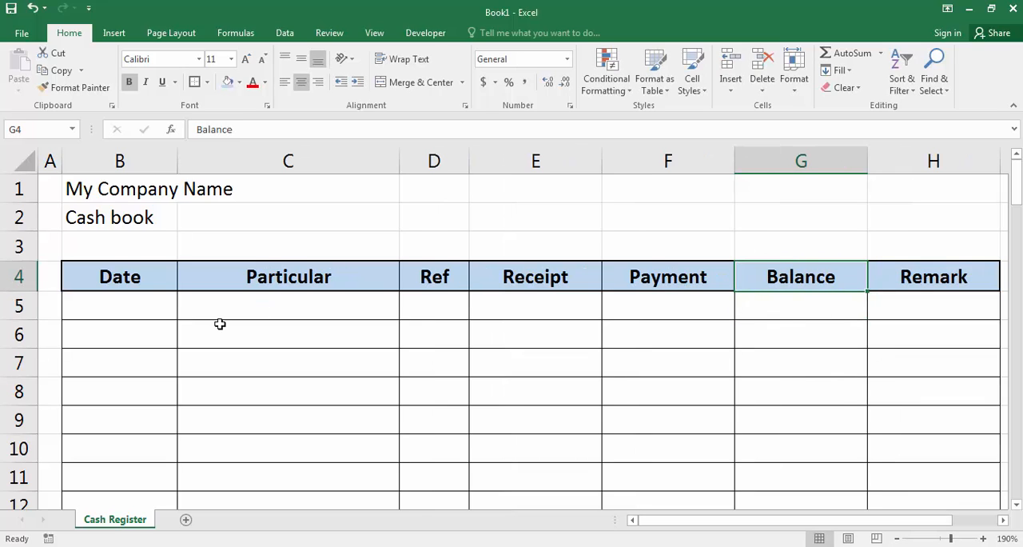
Step: Enter the date 1-12-2020 in cell B5 as the first entry's date
left_click(221, 318)
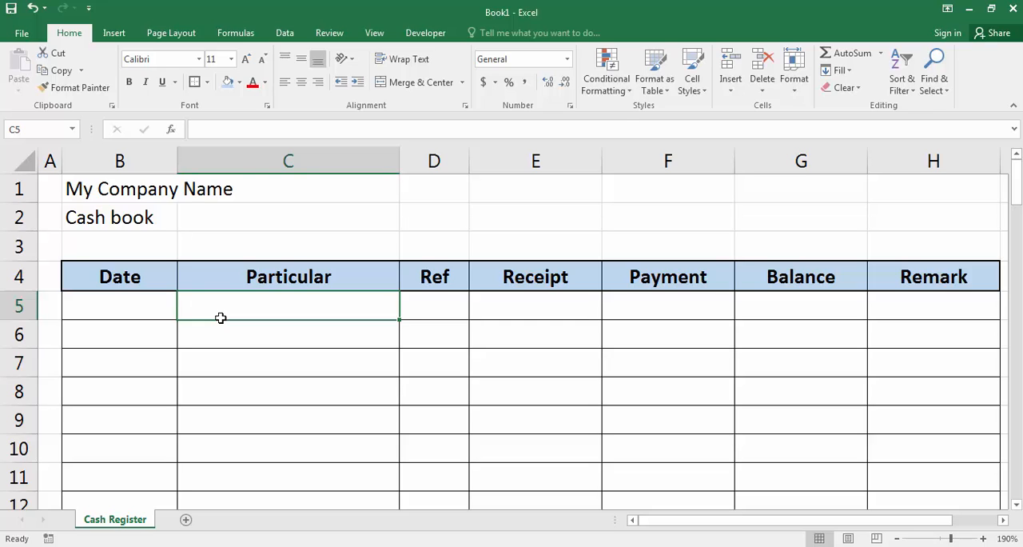
key("Left")
type("1-12")
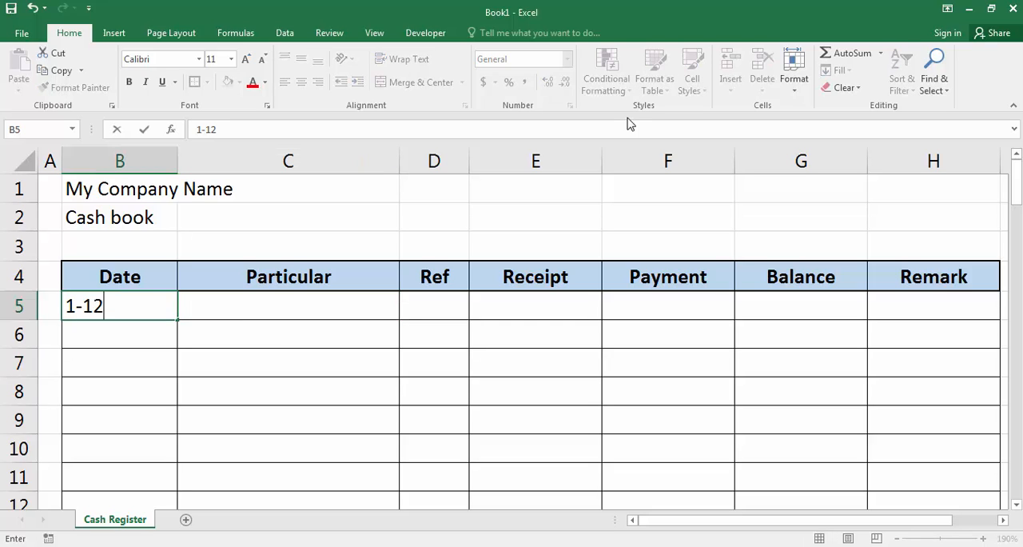
type("-")
type("2020")
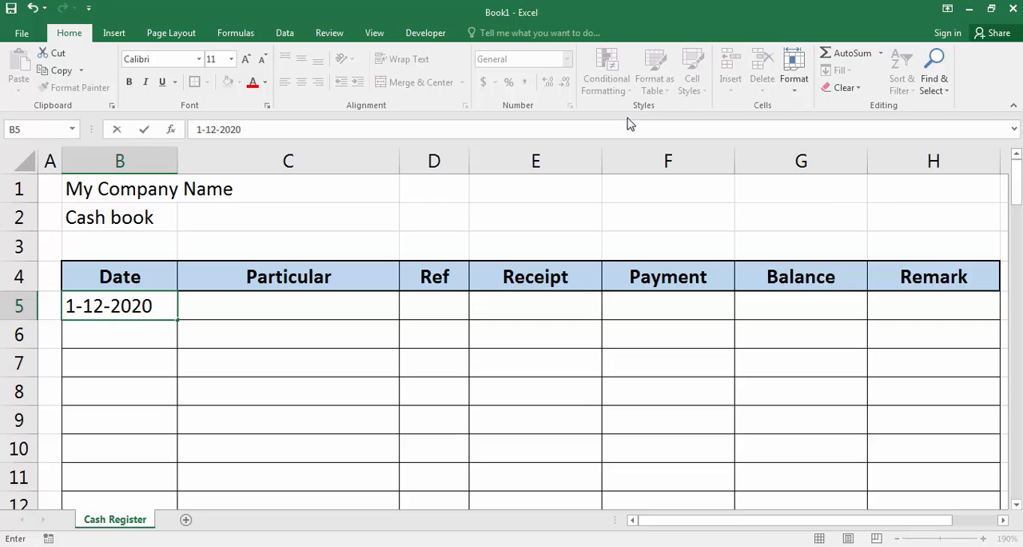
key("Tab")
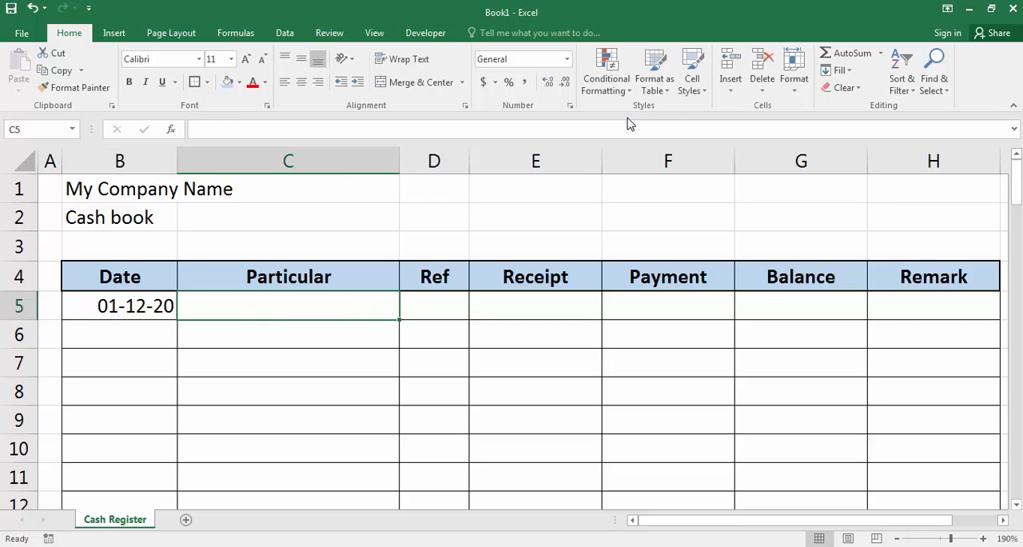
Step: Complete the first entry with "Opening" as the particular in C5 and a receipt of 50000 in E5
type("Opening")
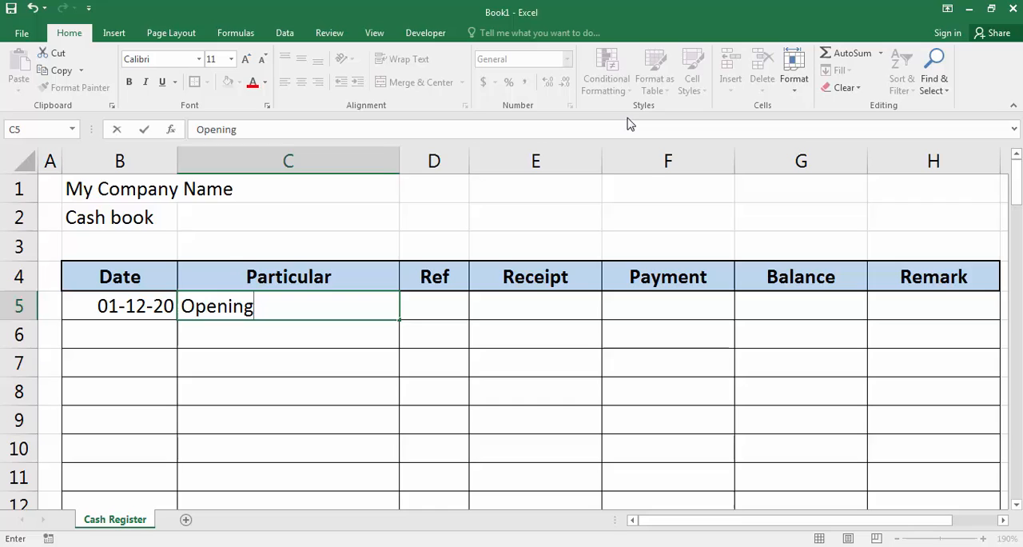
key("Tab")
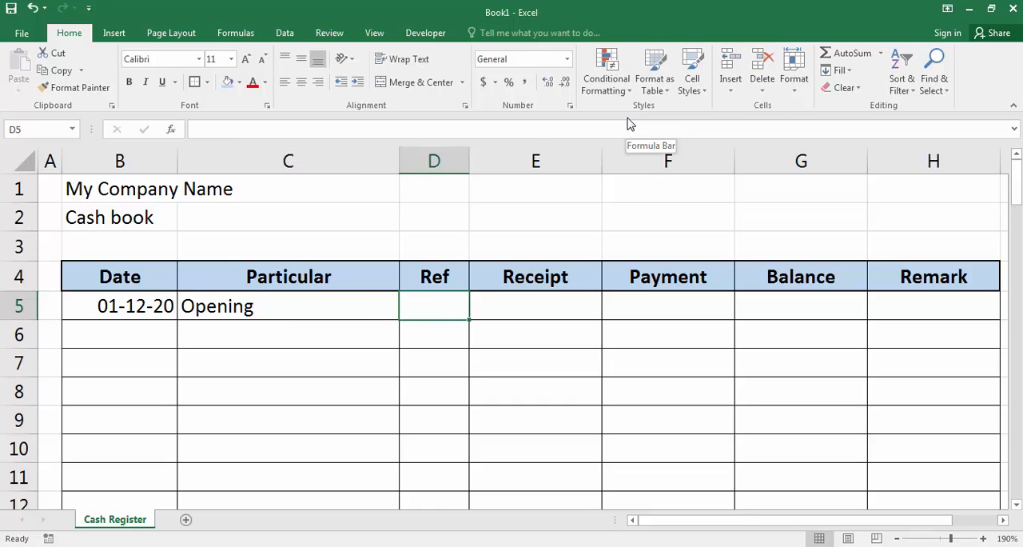
key("Tab")
type("50000")
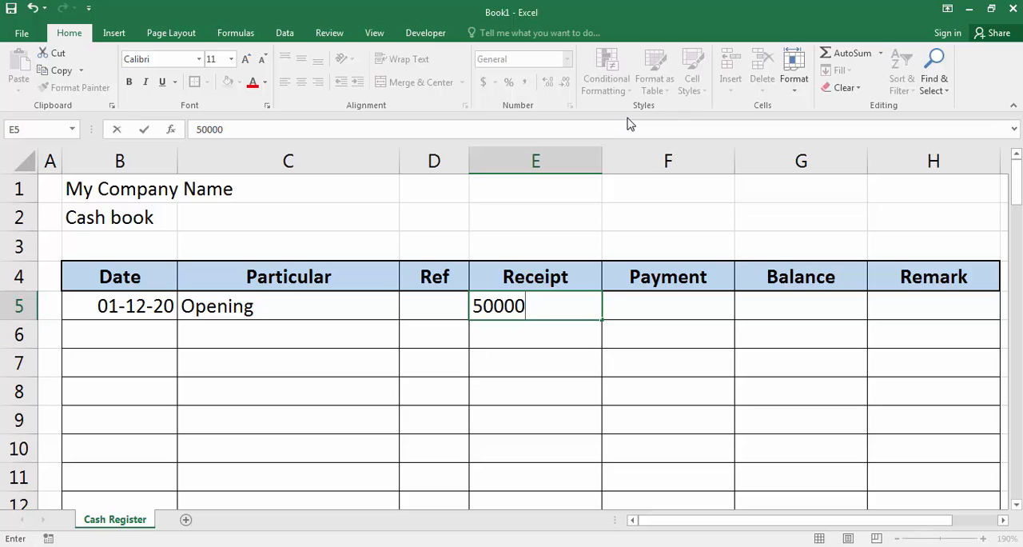
key("Tab")
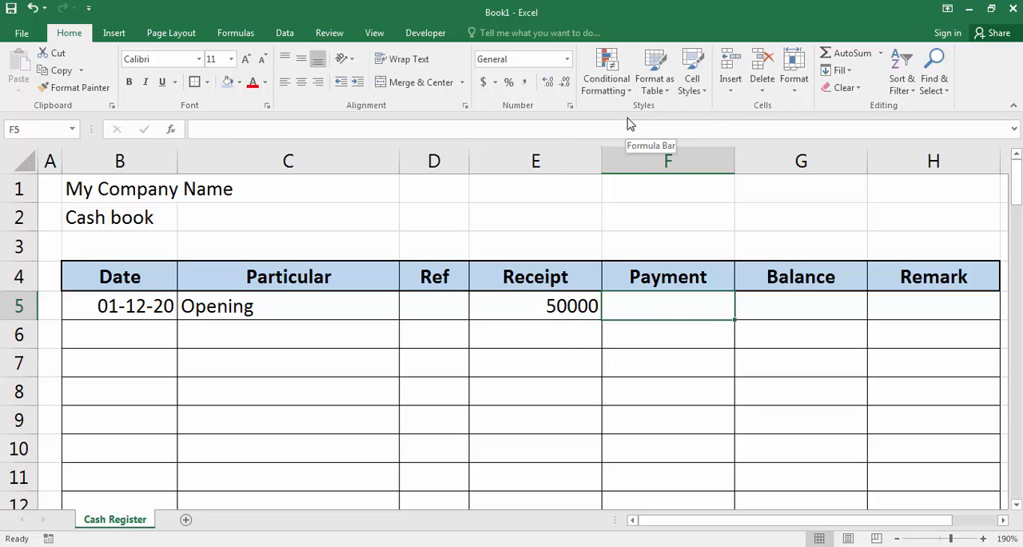
key("Tab")
key("Tab")
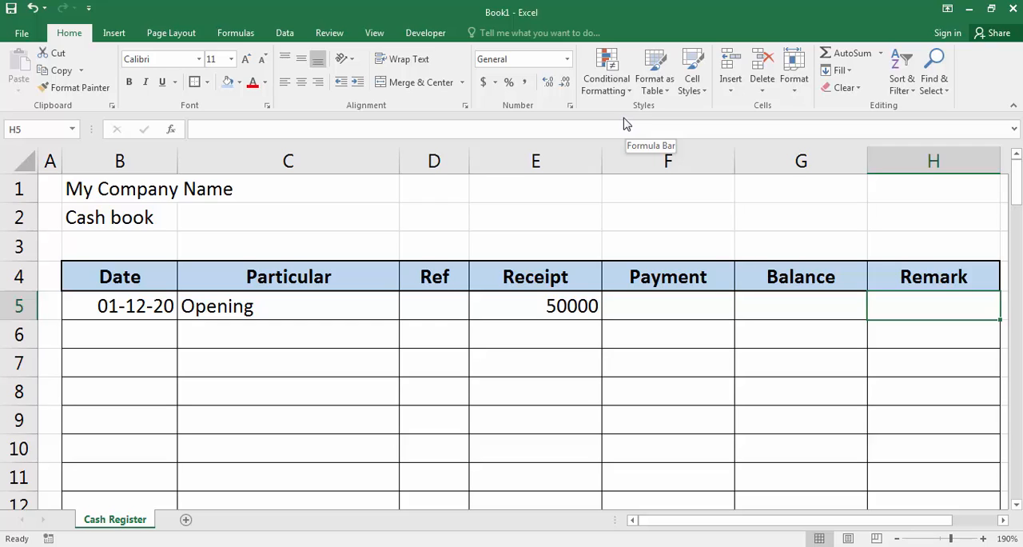
Step: Enter the second entry in row 6 with date 2-12-20, particular "Purchase" and a payment of 20000
left_click(137, 334)
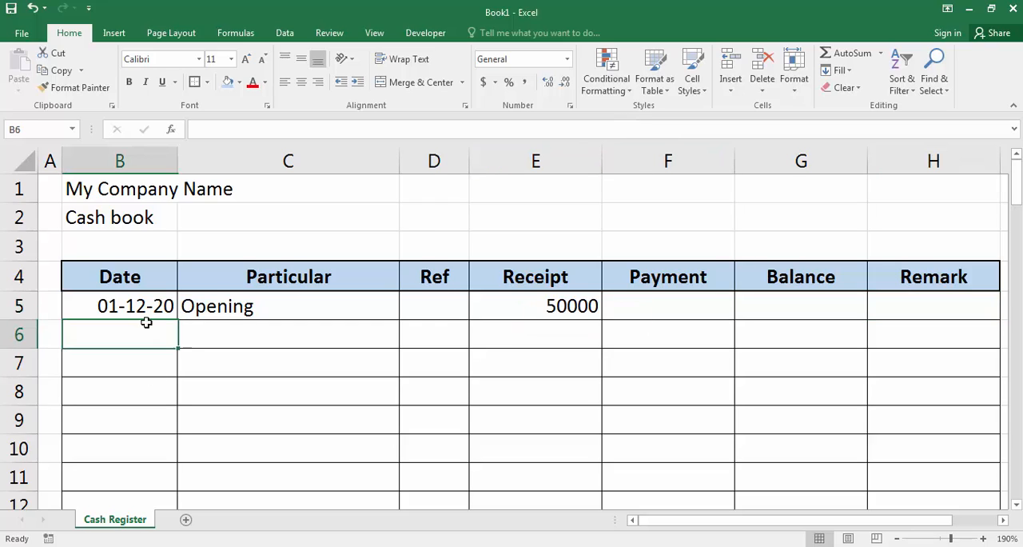
type("2")
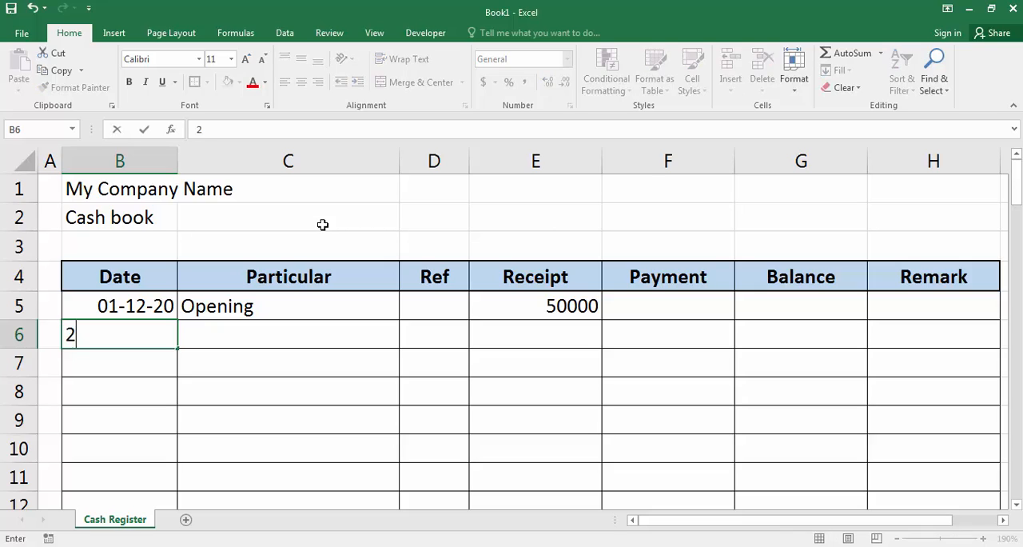
type("-12-20")
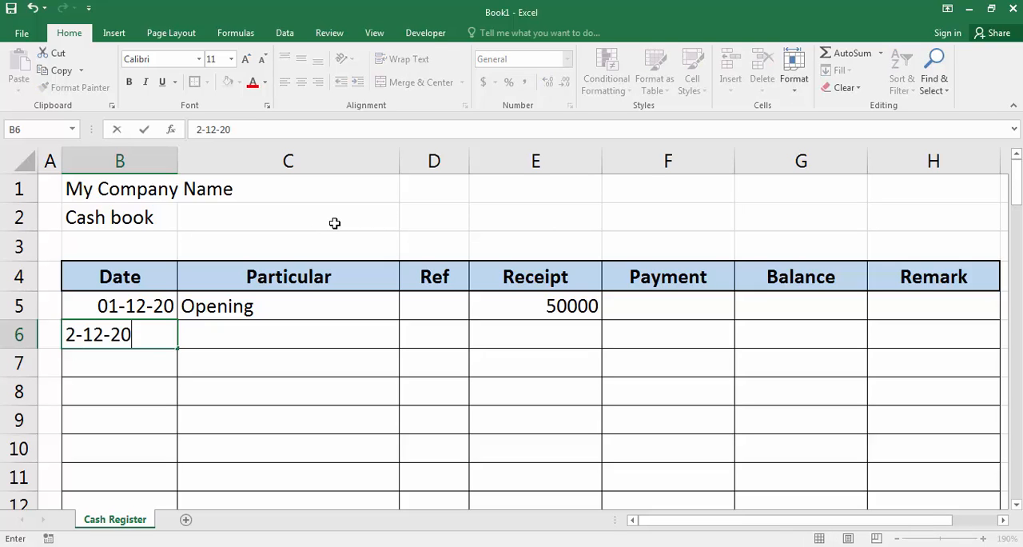
key("Tab")
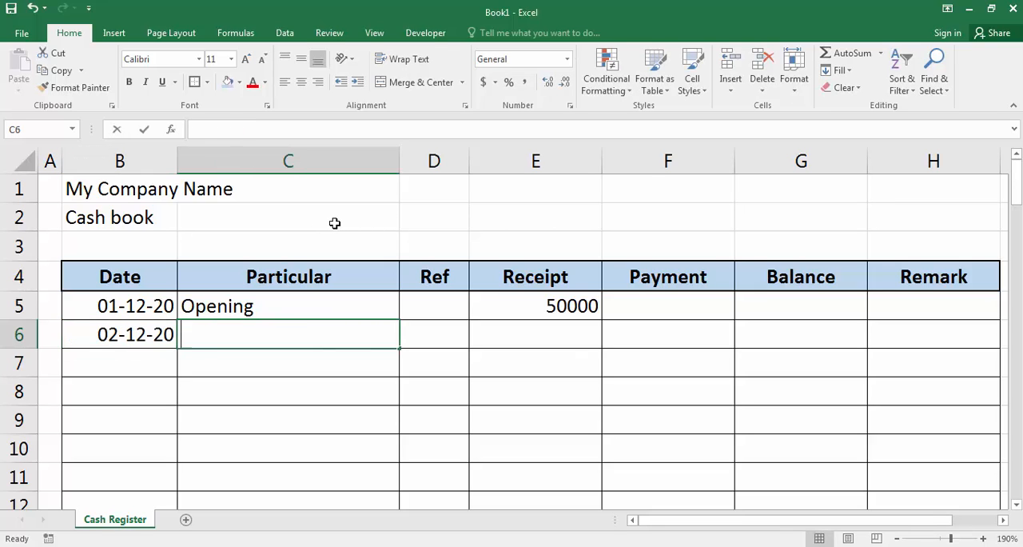
type("Purchase")
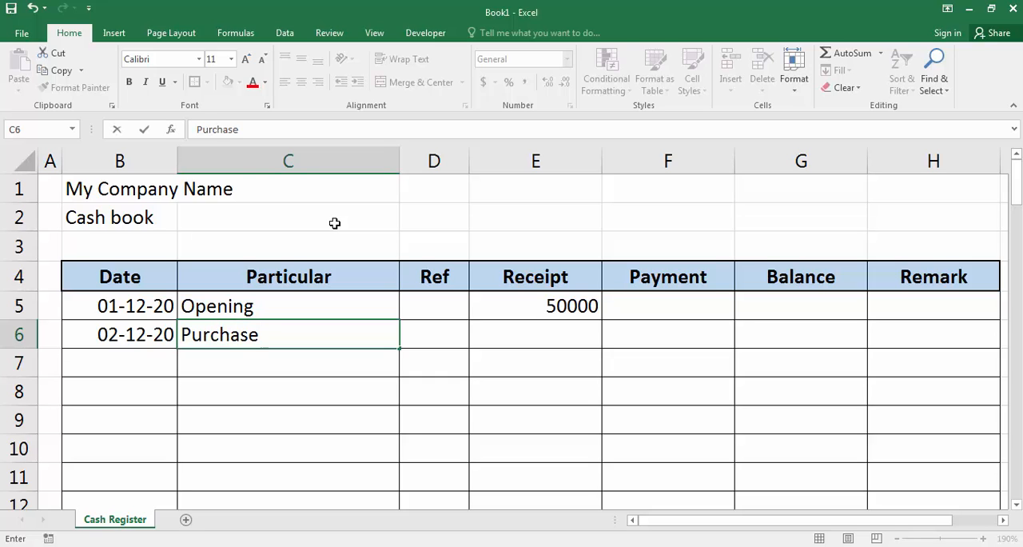
key("Tab")
key("Tab")
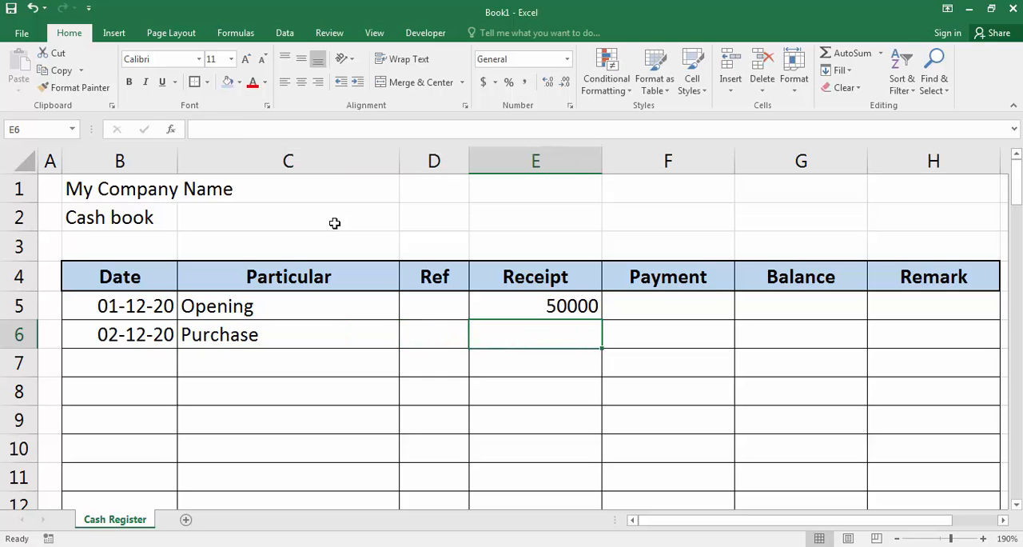
key("Tab")
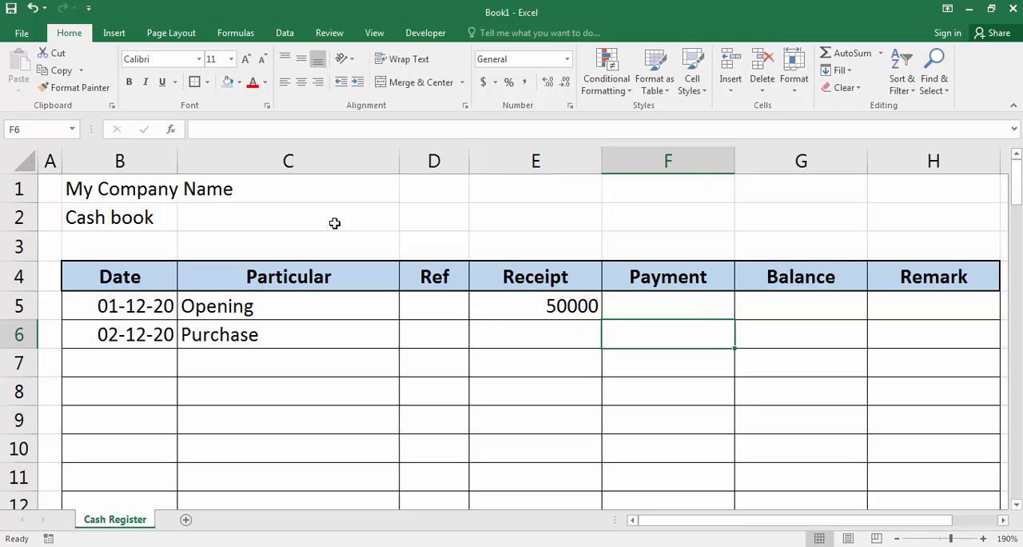
type("20000")
key("Tab")
key("Tab")
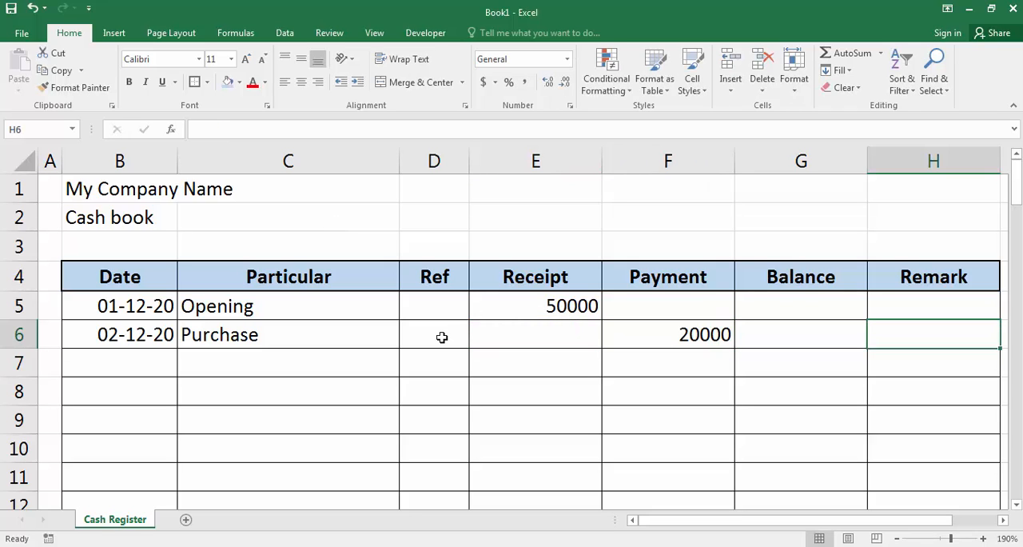
Step: Add the reference 123 to the Purchase entry in cell D6
left_click(410, 322)
type("123")
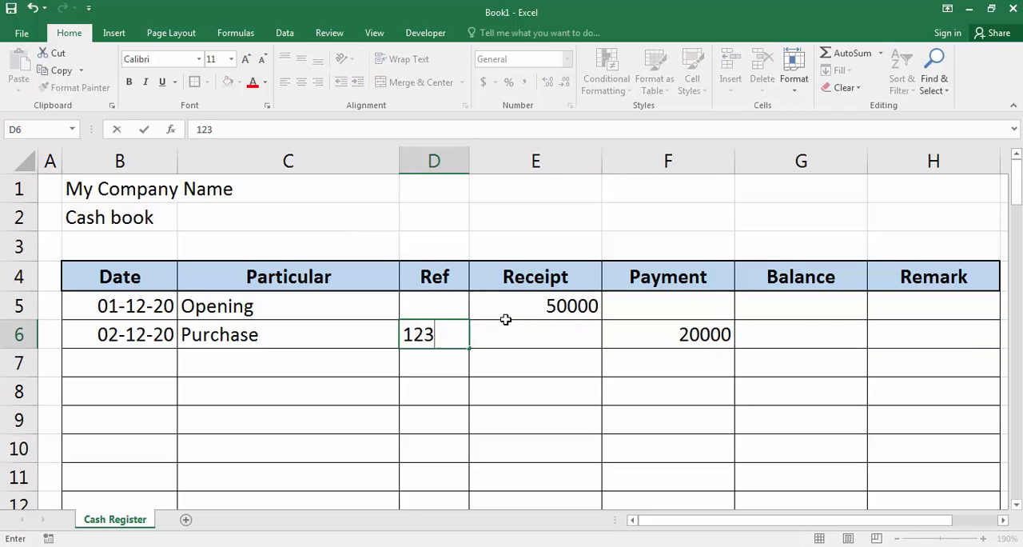
key("Tab")
key("Tab")
key("Tab")
key("Tab")
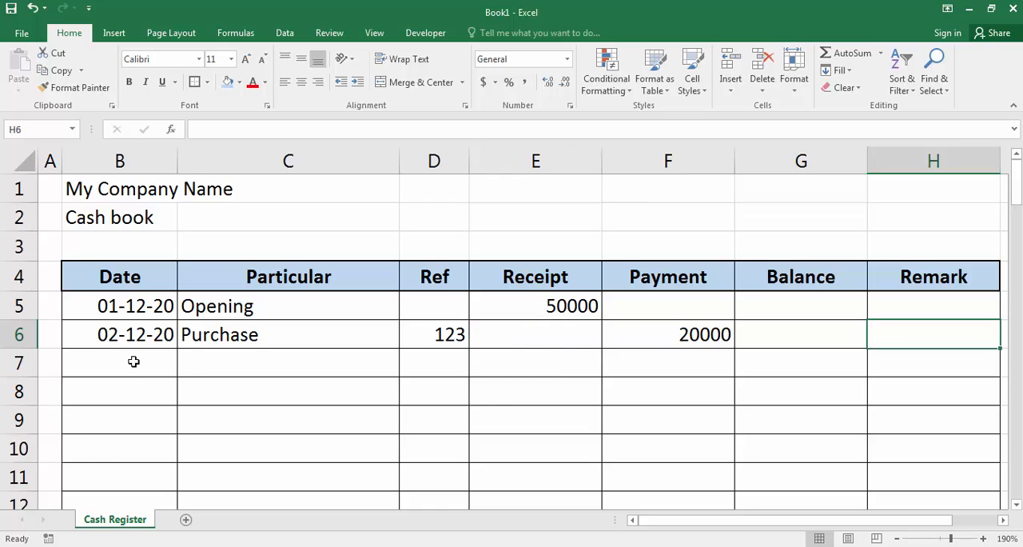
Step: Enter the third entry in row 7 with date 02-12-20, particular "Sales", reference 555 and a receipt of 15000
left_click(133, 356)
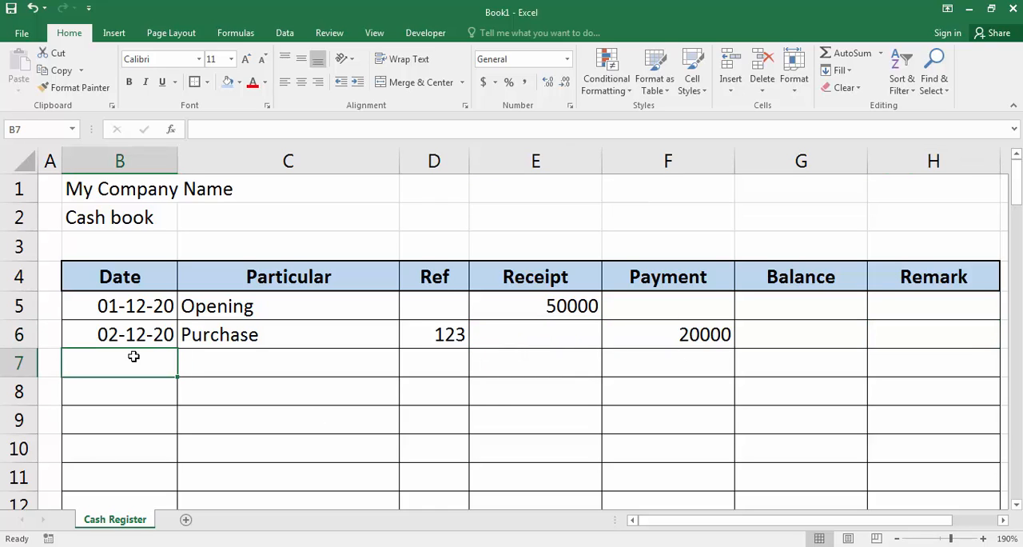
type("02-12-20")
key("Tab")
type("Sales")
key("Tab")
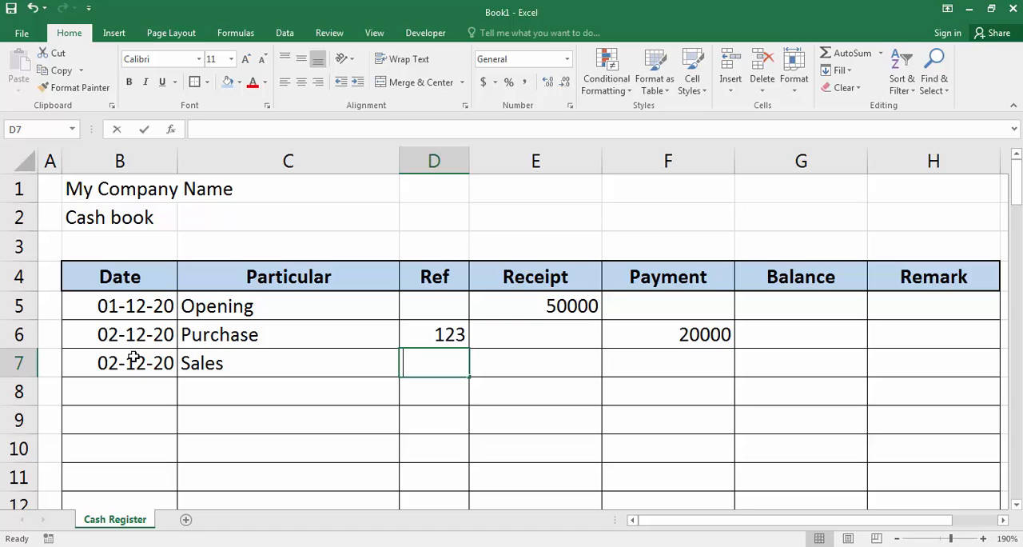
type("555")
key("Tab")
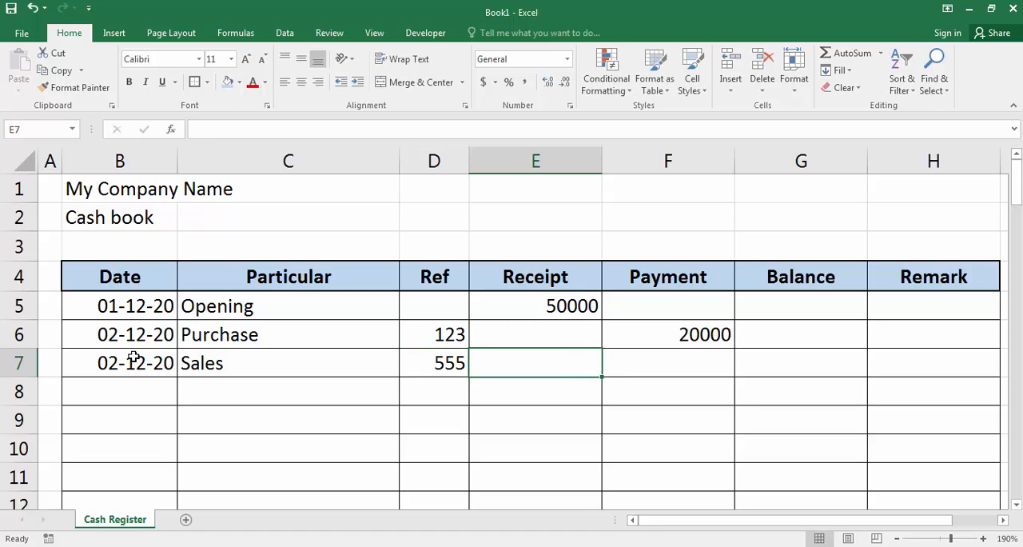
type("15000")
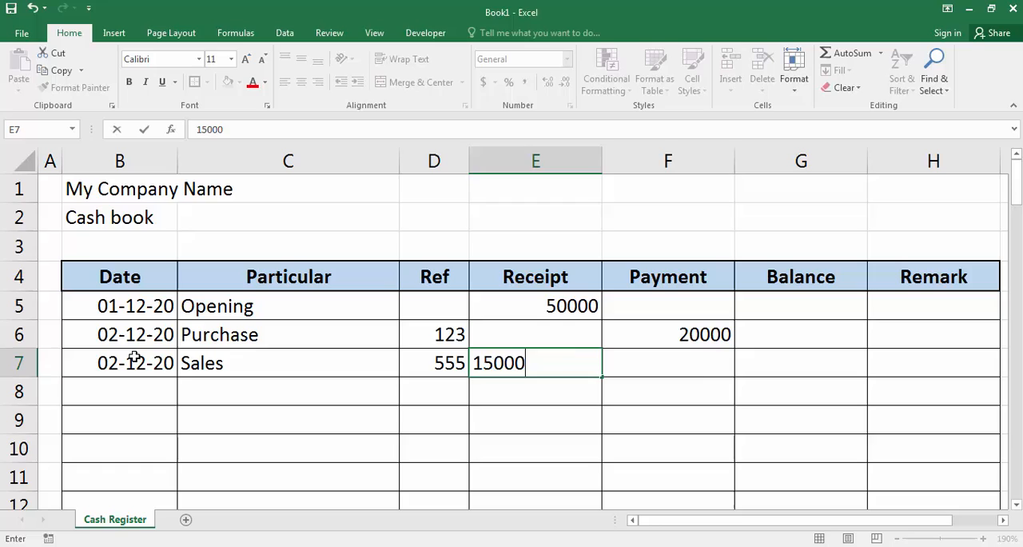
key("Tab")
key("Tab")
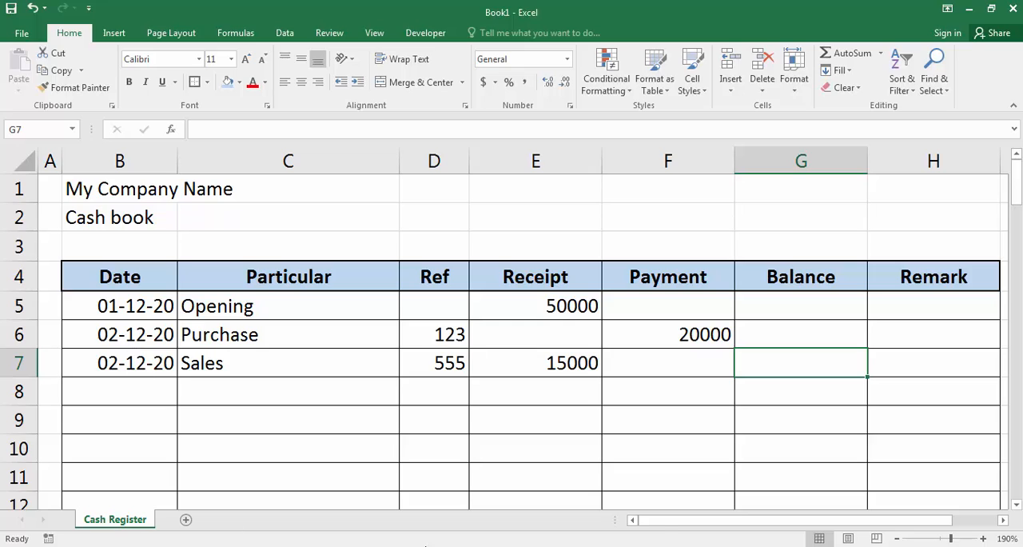
Step: Calculate the opening balance in G5 as receipt minus payment with the formula =E5-F5
left_click(776, 312)
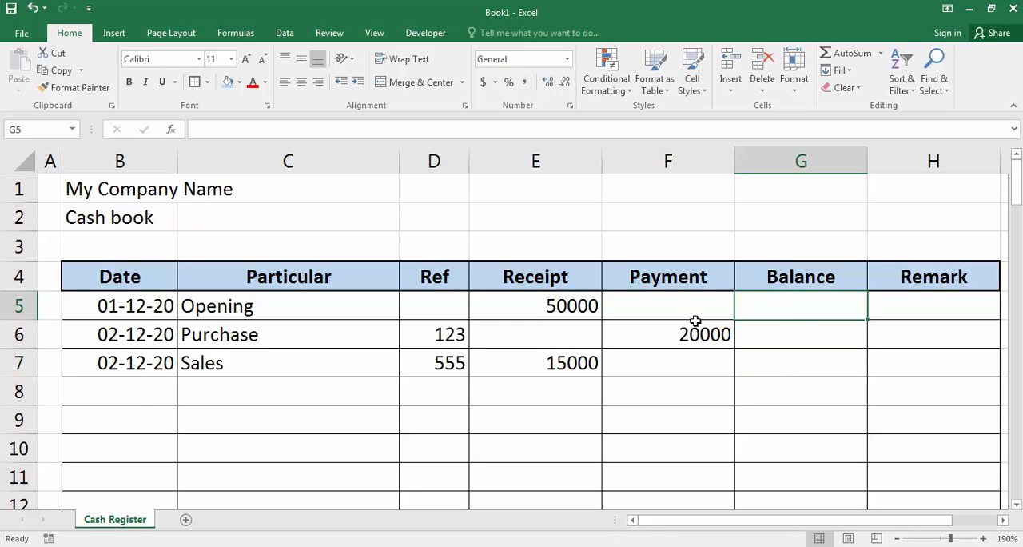
type("=")
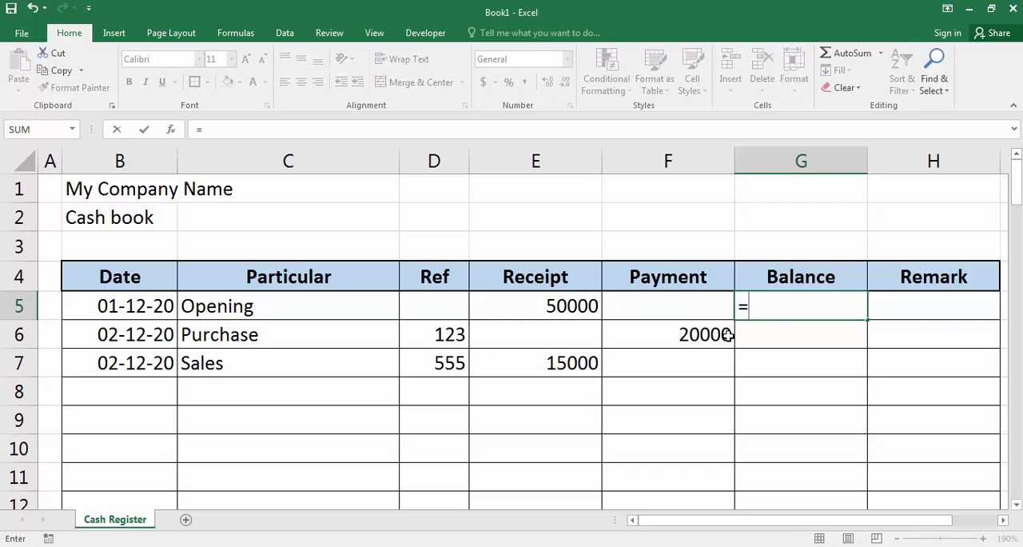
left_click(540, 314)
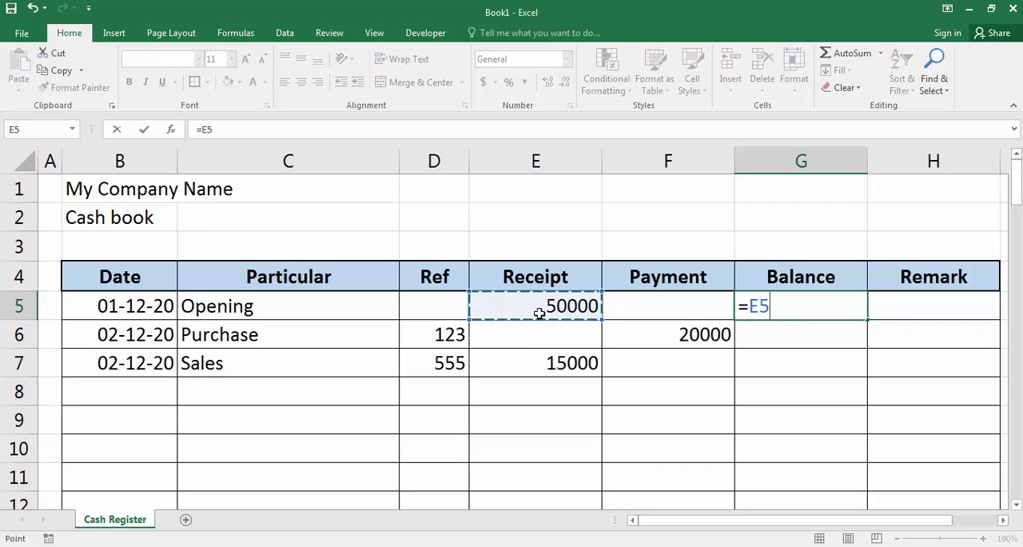
type("-")
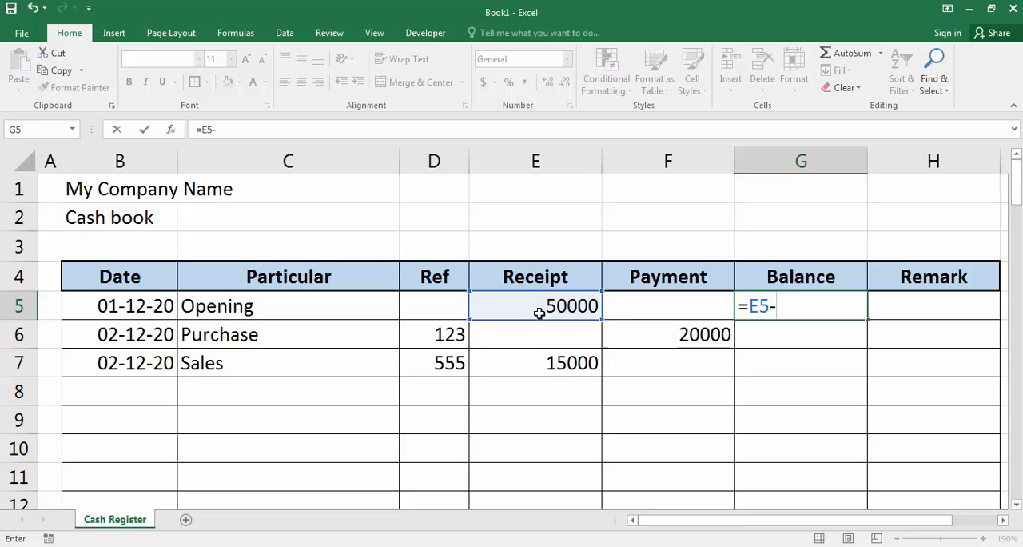
left_click(652, 299)
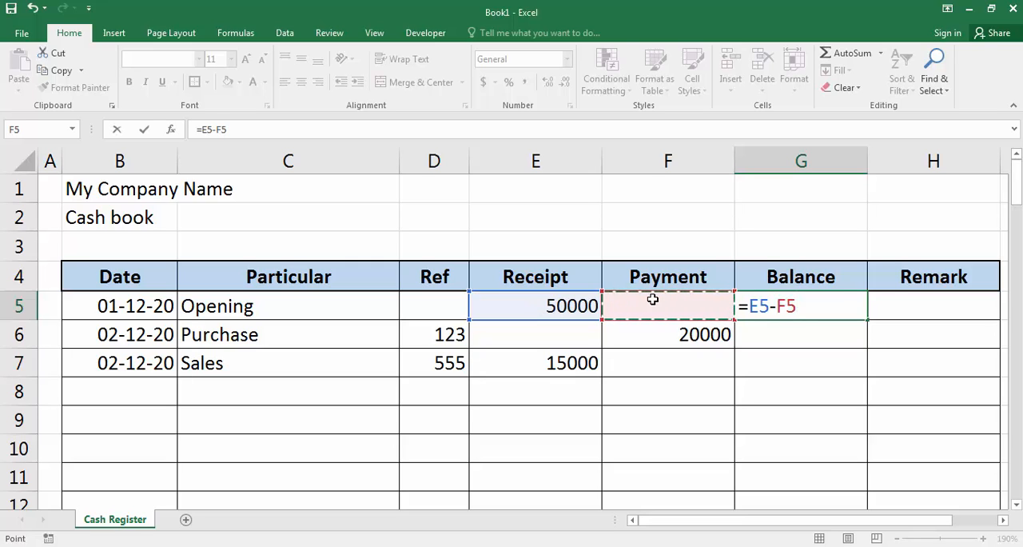
key("Return")
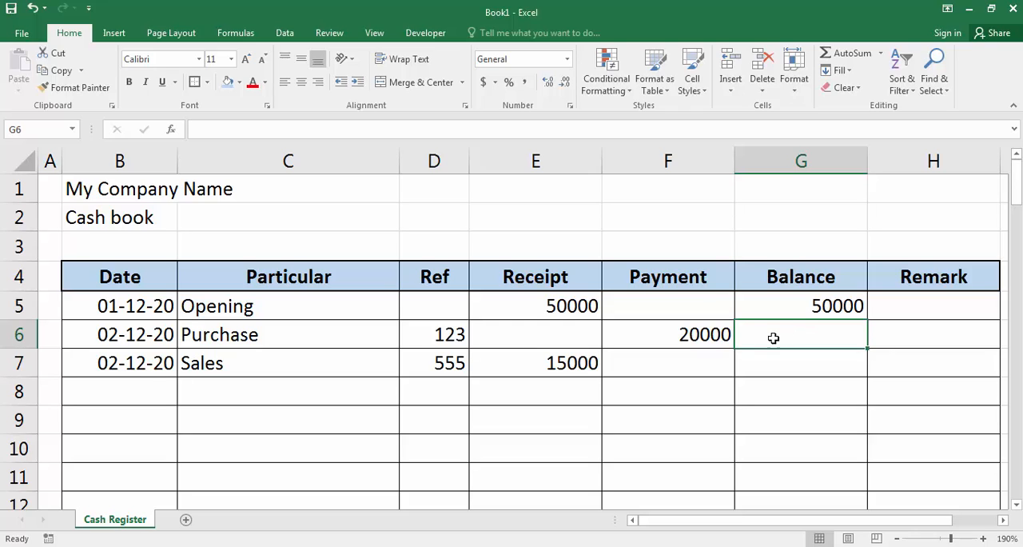
Step: Calculate the running balance in G6 with the formula =G5+E6-F6
type("=")
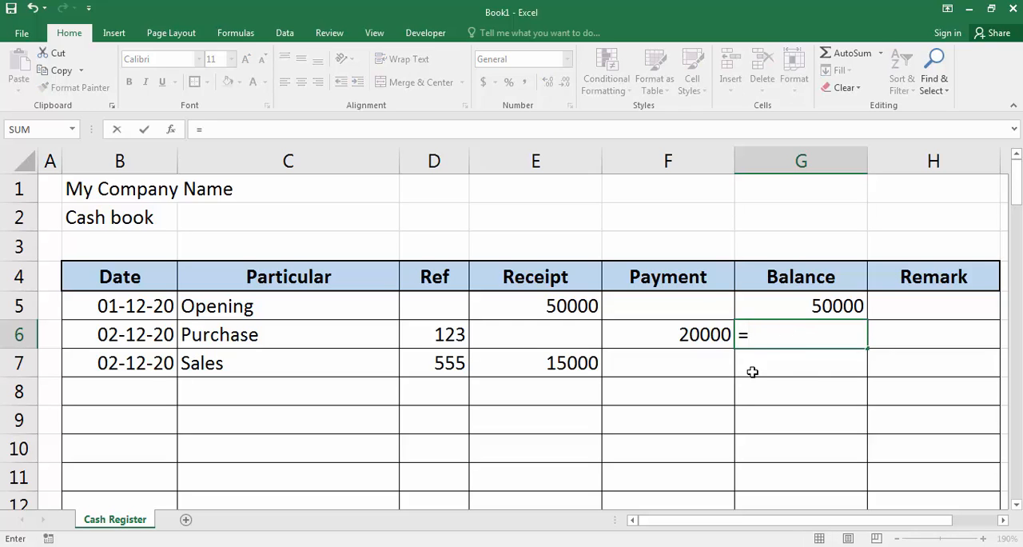
left_click(799, 305)
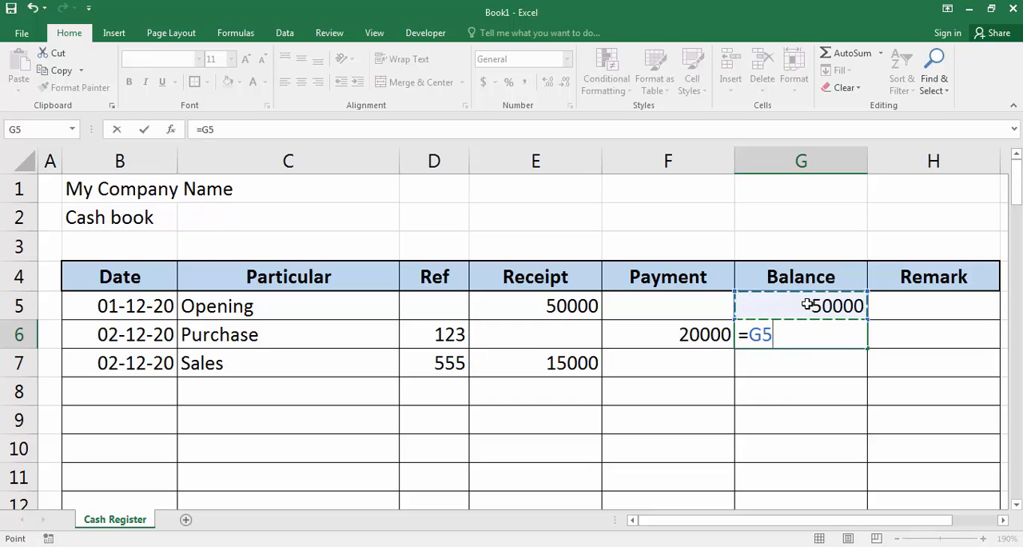
type("+")
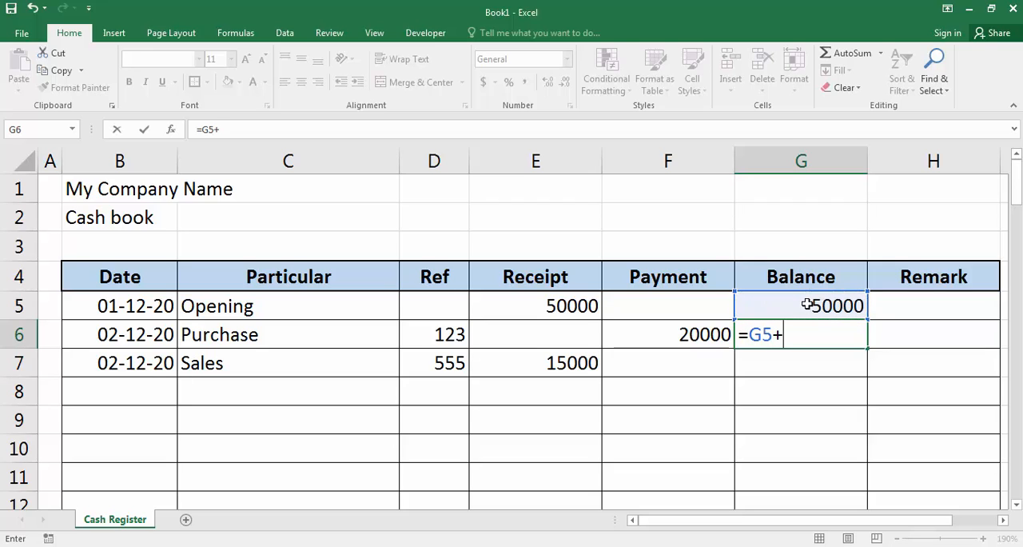
left_click(531, 336)
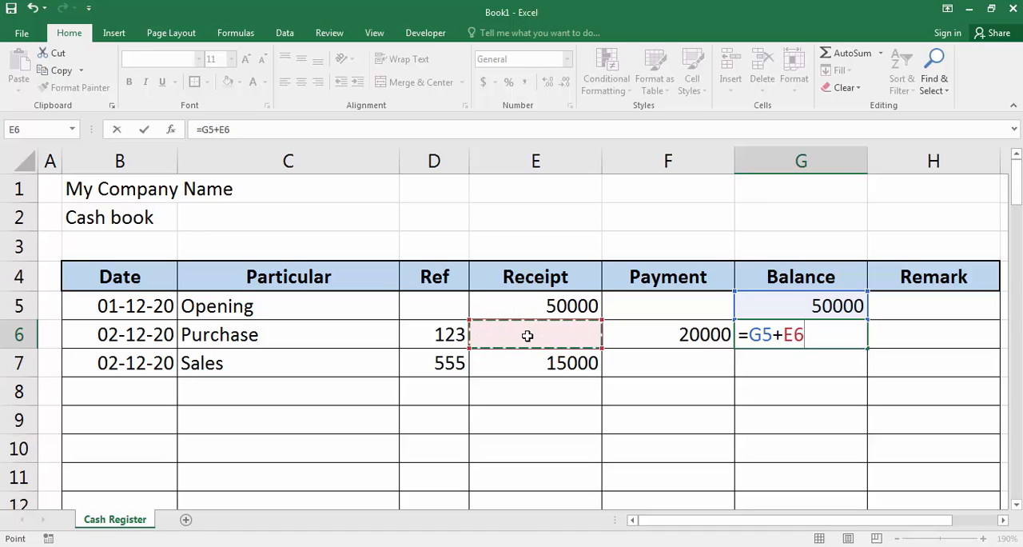
type("-")
left_click(681, 340)
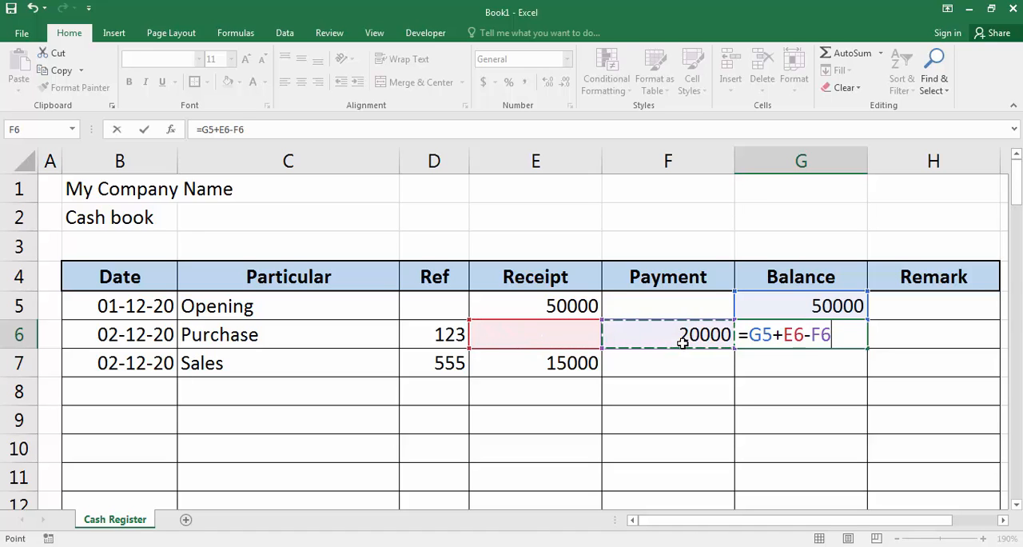
key("Return")
key("Up")
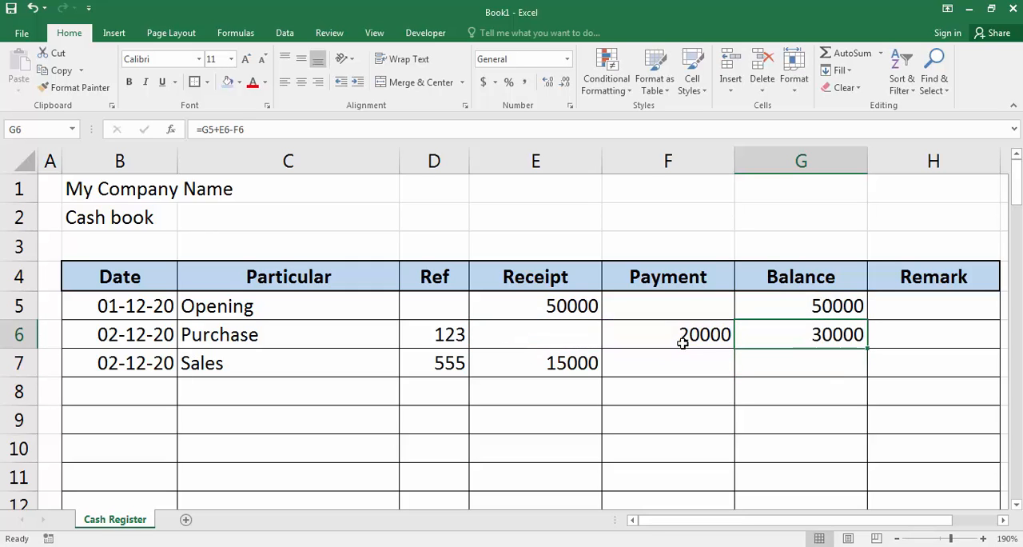
left_click(812, 304)
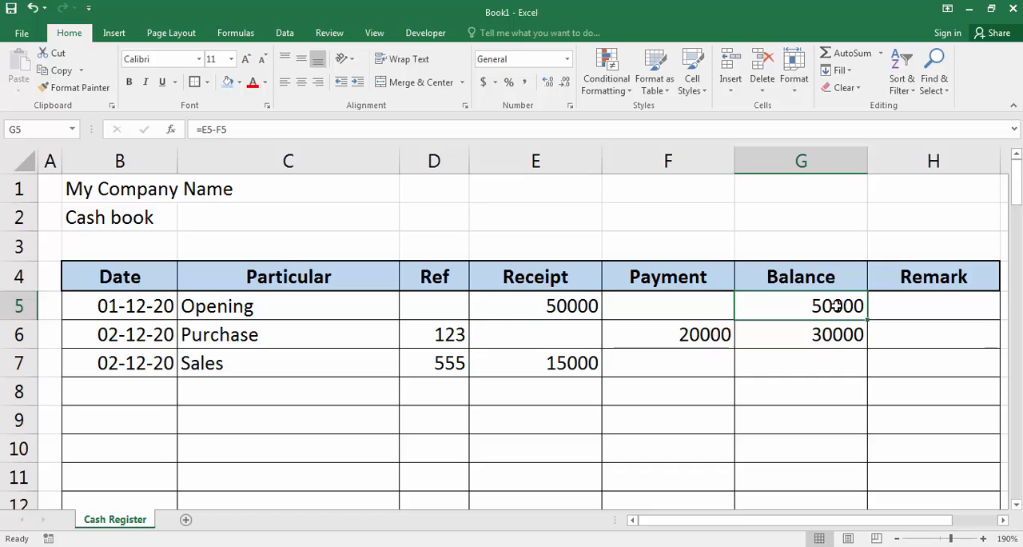
left_click(559, 335)
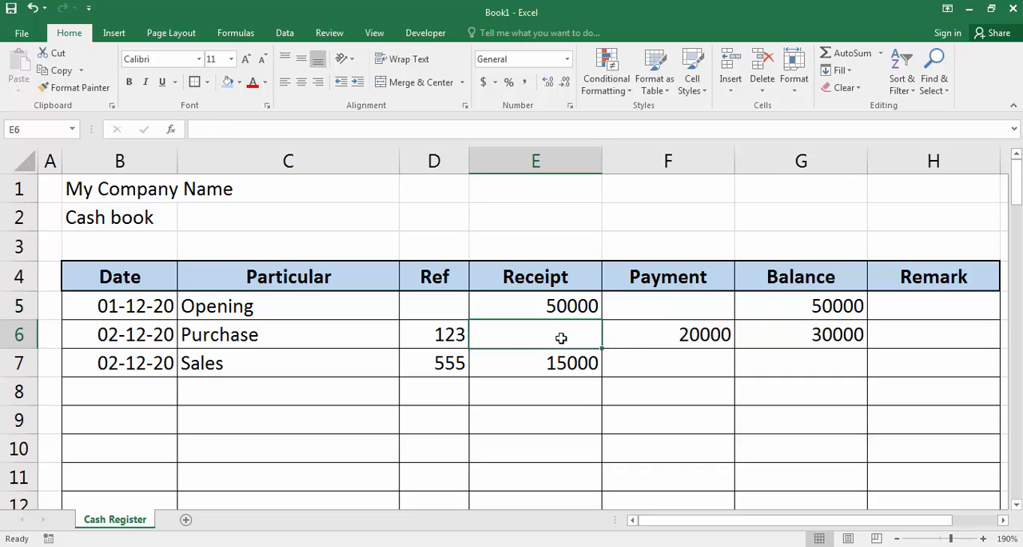
left_click(687, 327)
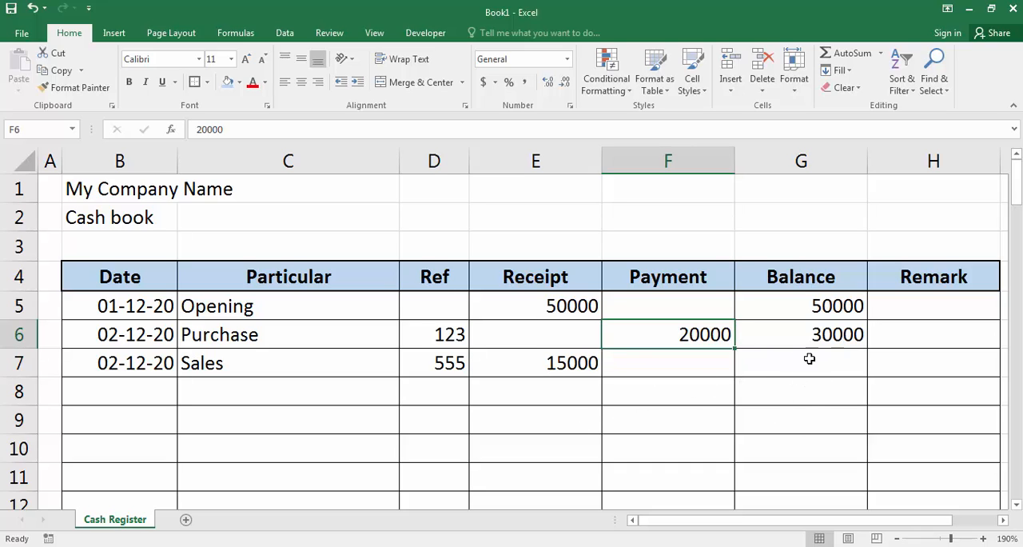
Step: Copy the running balance formula from G6 into the rest of the Balance column, G7 through G81
left_click(823, 336)
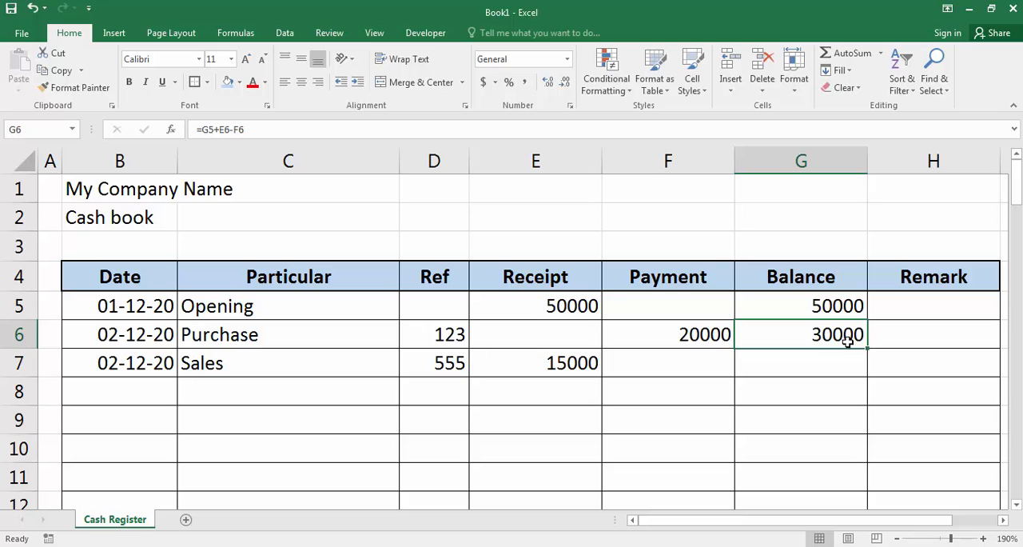
right_click(840, 336)
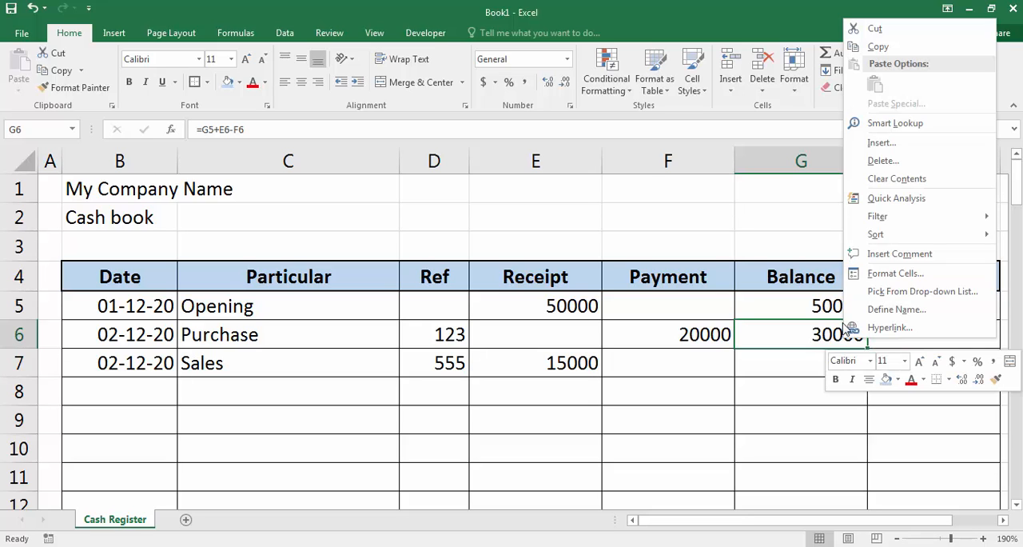
left_click(877, 48)
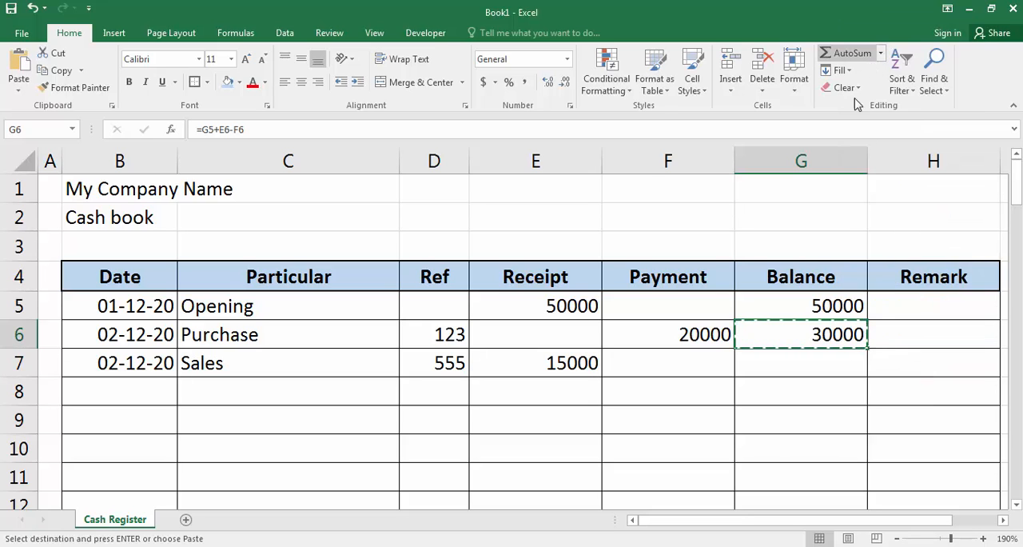
left_click_drag(835, 369, 791, 420)
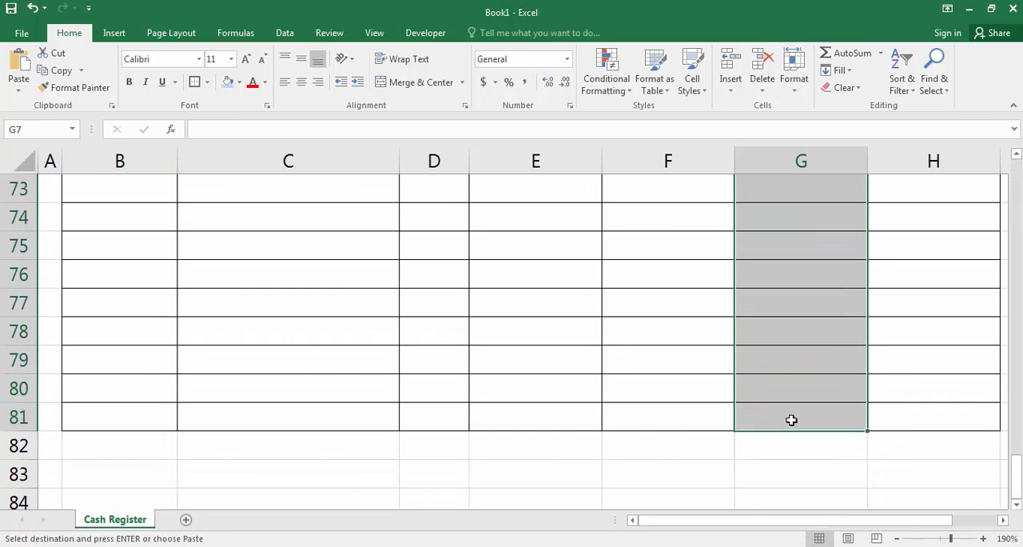
key("ctrl+v")
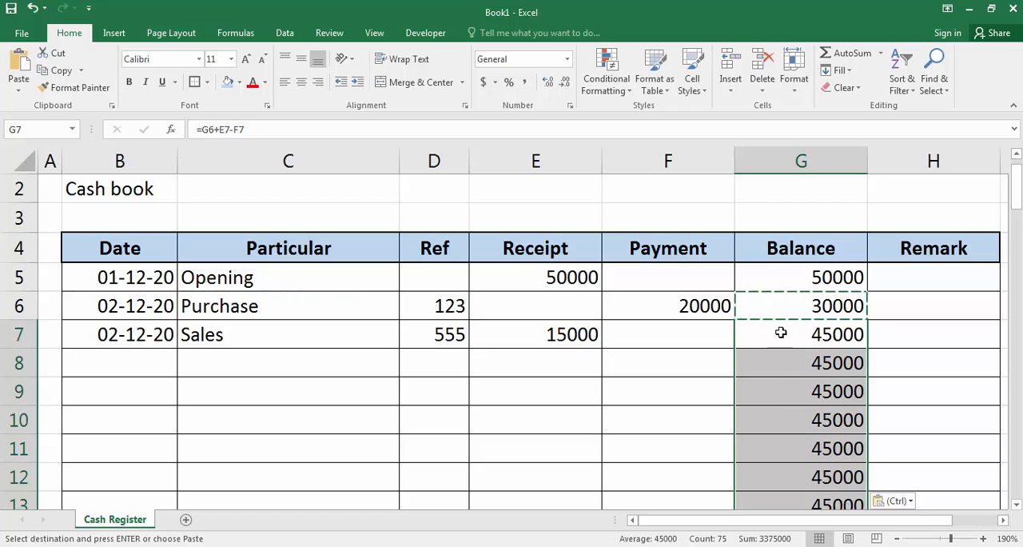
Step: Check the balances in rows 5 to 7 against the receipt and payment amounts of each entry
key("Escape")
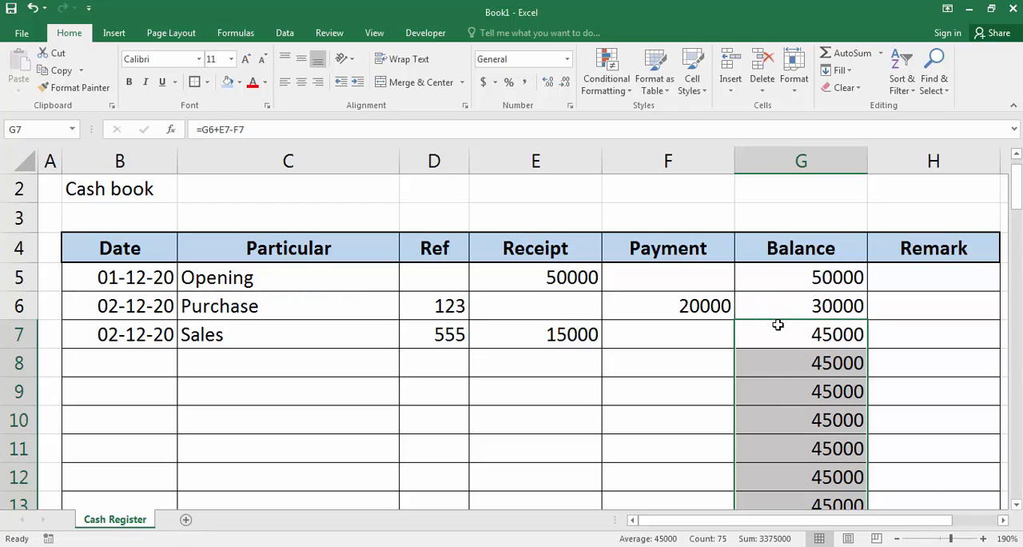
left_click(754, 333)
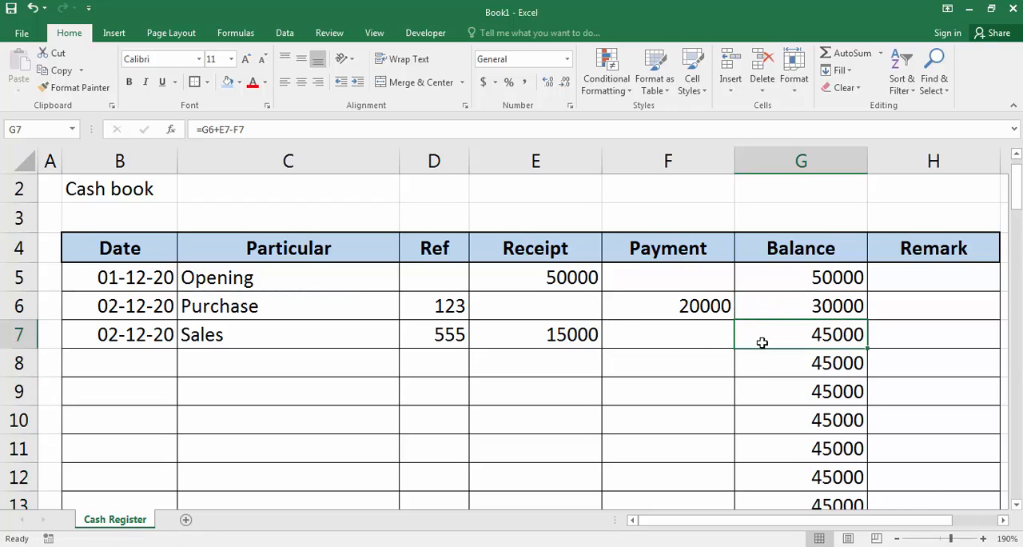
left_click(768, 279)
left_click(647, 310)
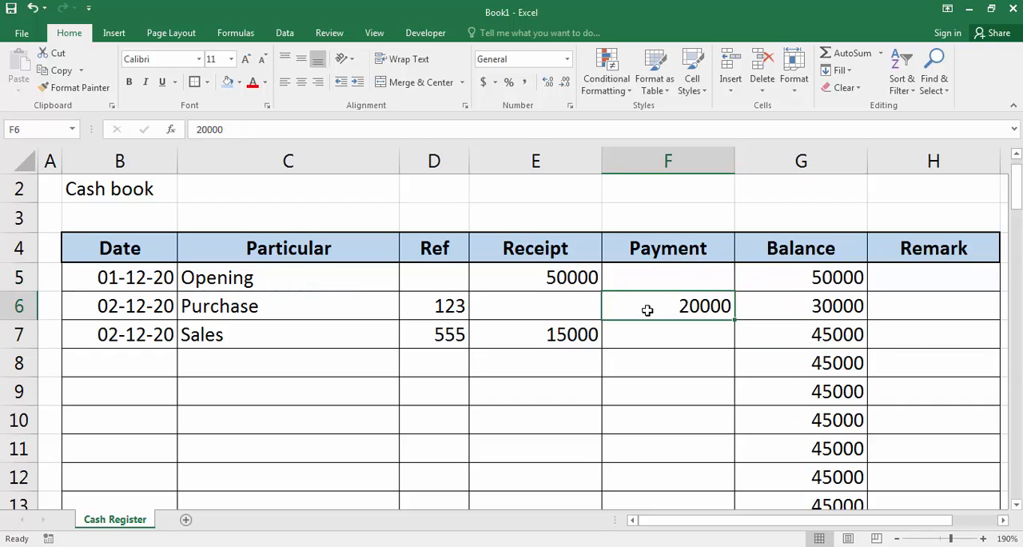
left_click(842, 313)
left_click(548, 336)
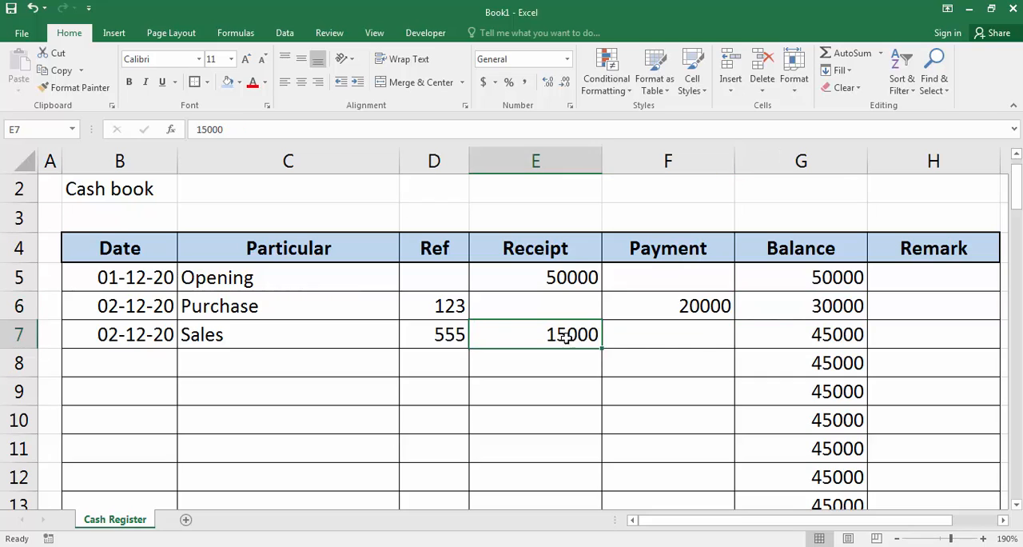
left_click(827, 334)
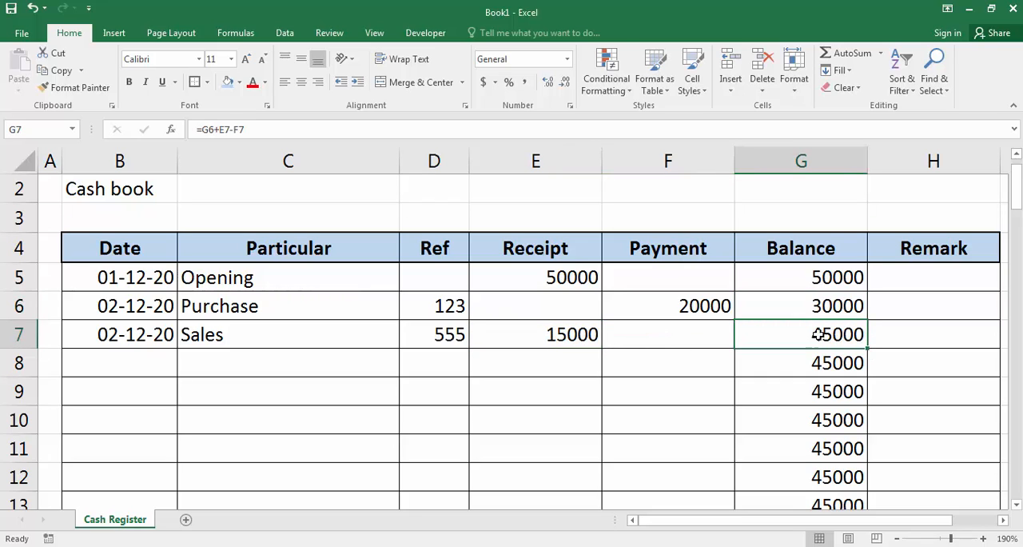
Step: Format the Receipt, Payment and Balance columns (E to G) in Comma Style with two decimal places
left_click_drag(548, 150, 815, 168)
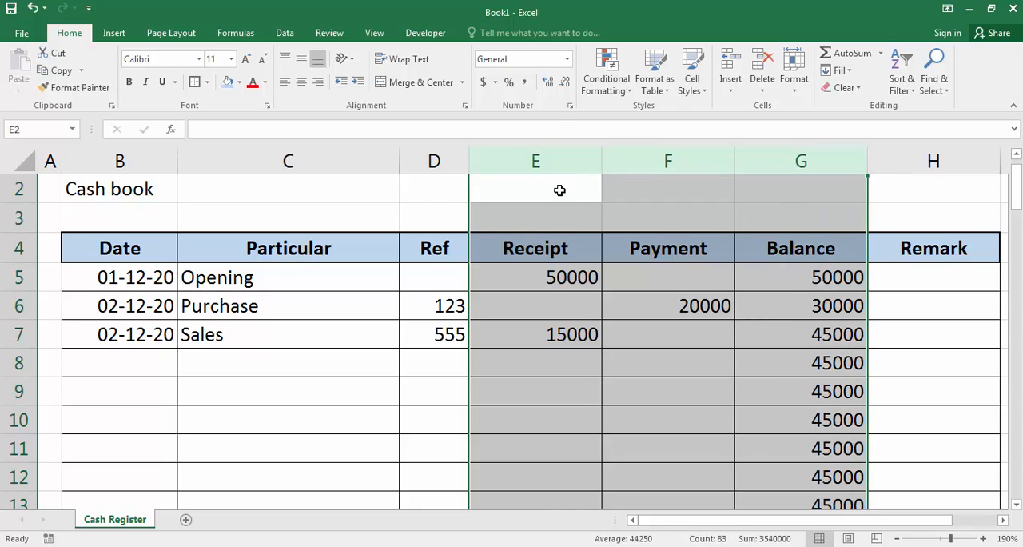
left_click(525, 84)
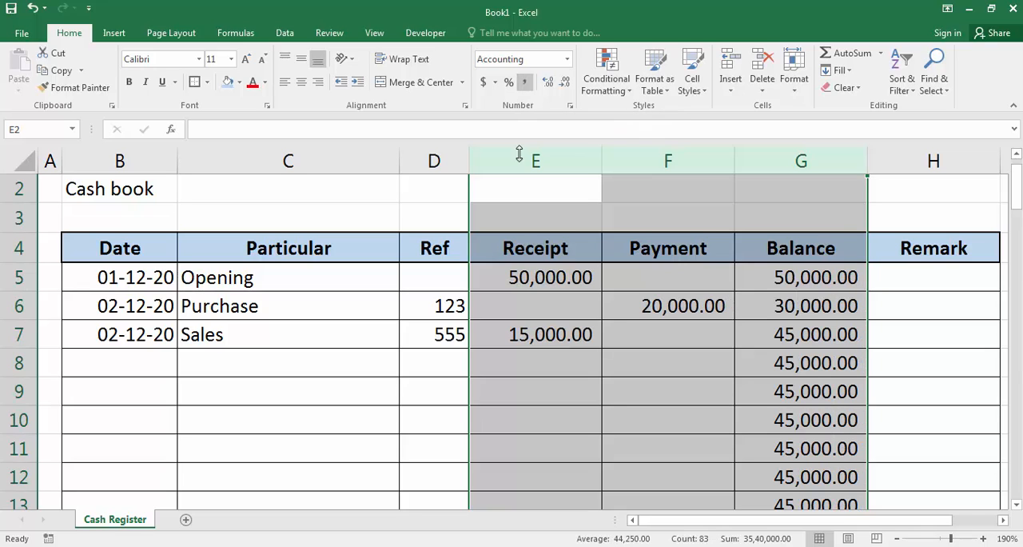
left_click(565, 83)
left_click(565, 83)
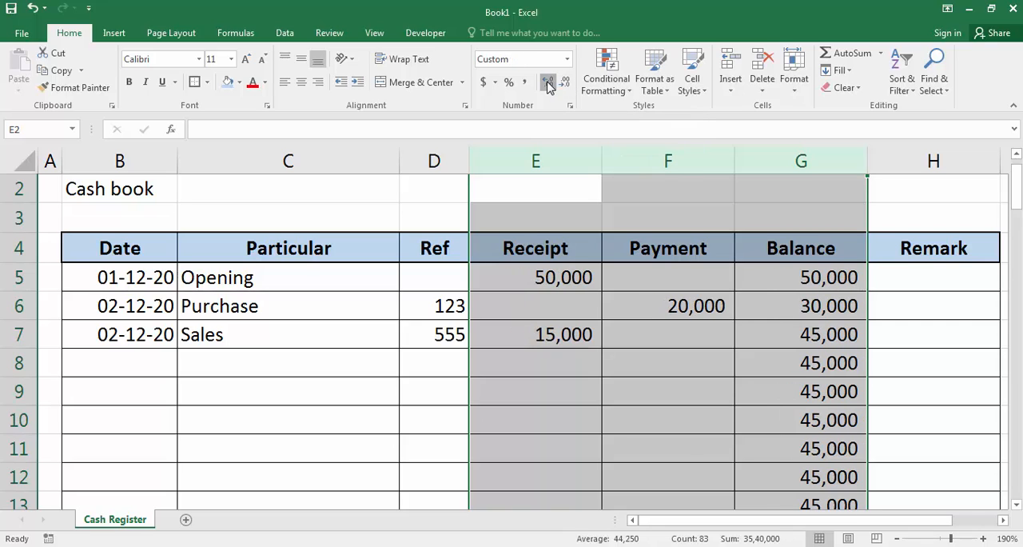
left_click(548, 84)
left_click(548, 84)
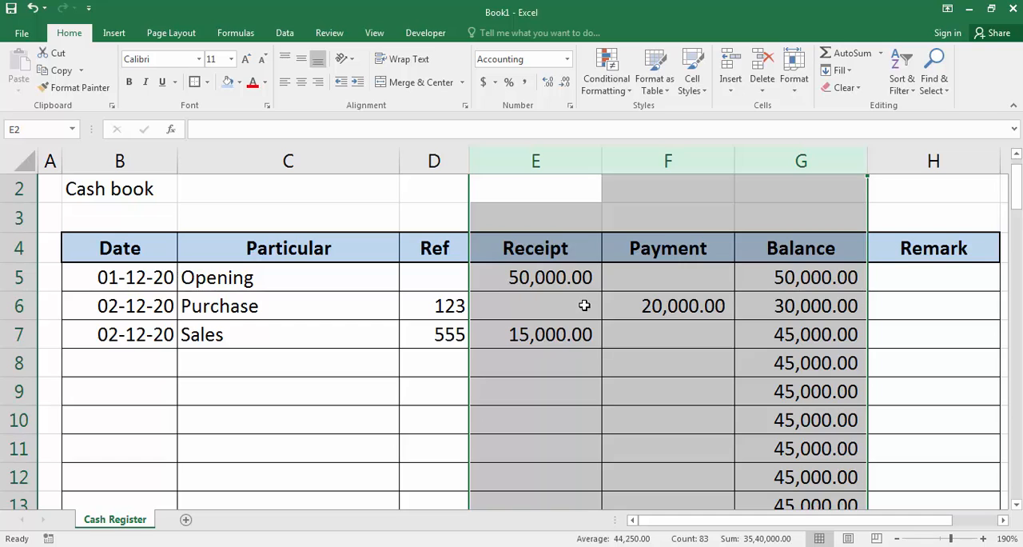
Step: Center the contents of the Ref column D and the Date column B
left_click(426, 167)
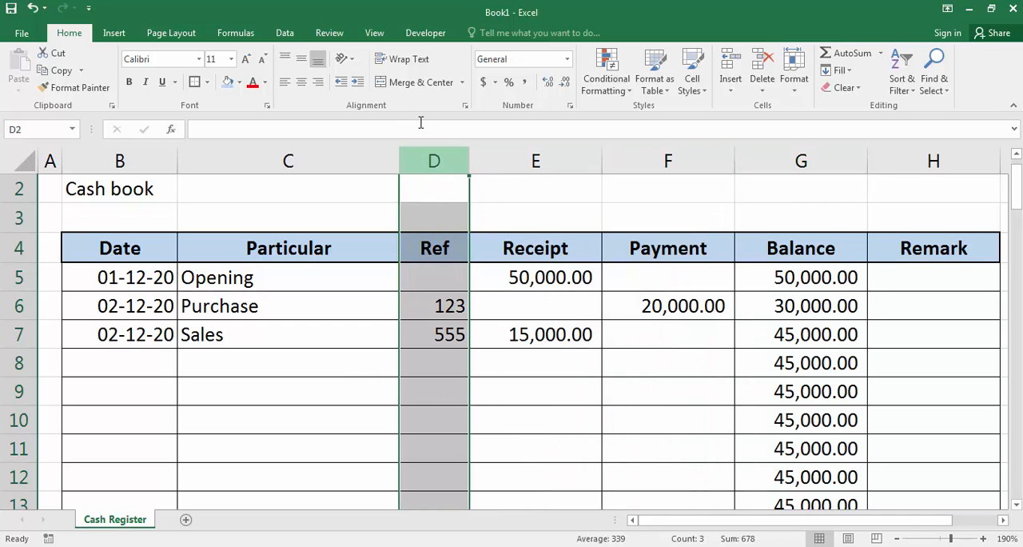
left_click(301, 83)
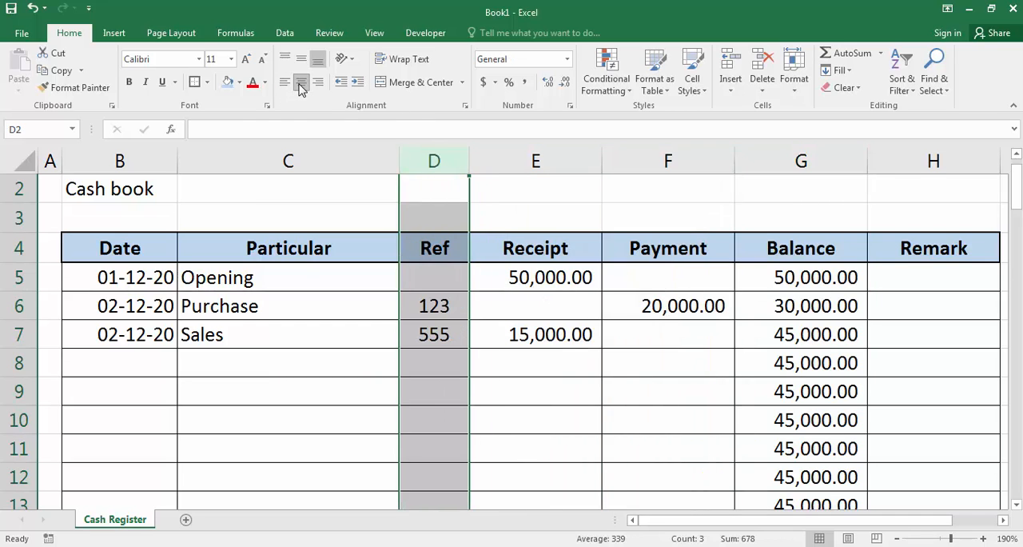
left_click(119, 158)
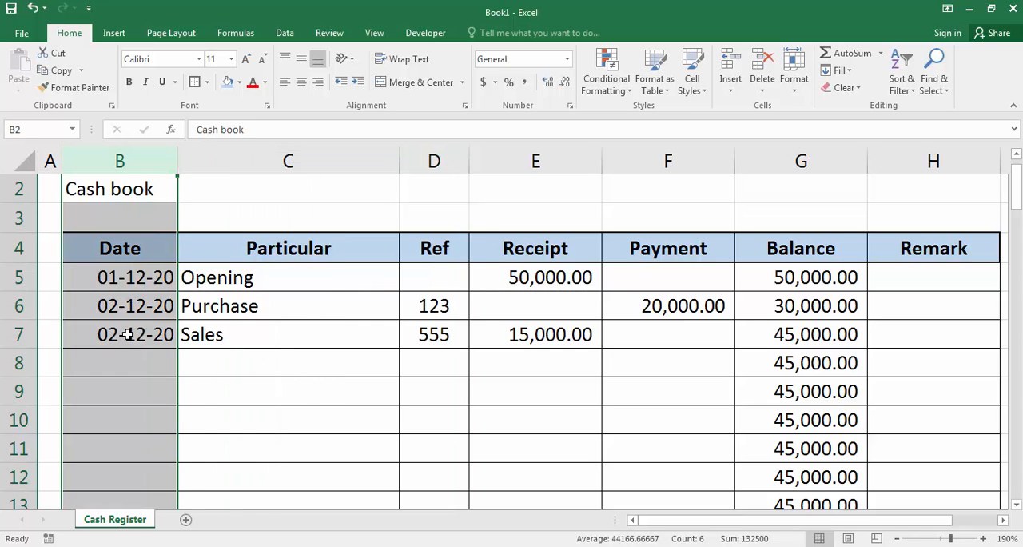
scroll(128, 334, "up", 1)
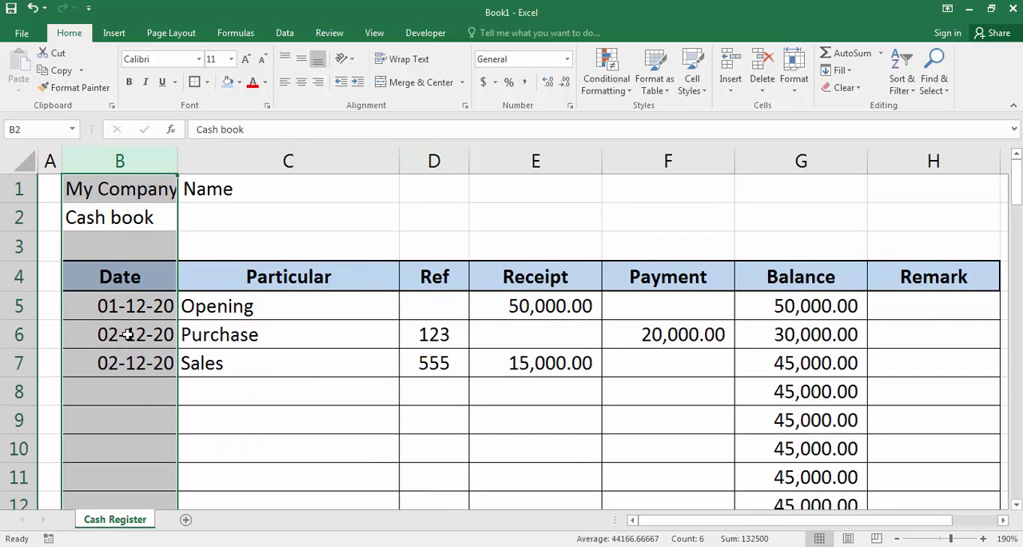
left_click(301, 83)
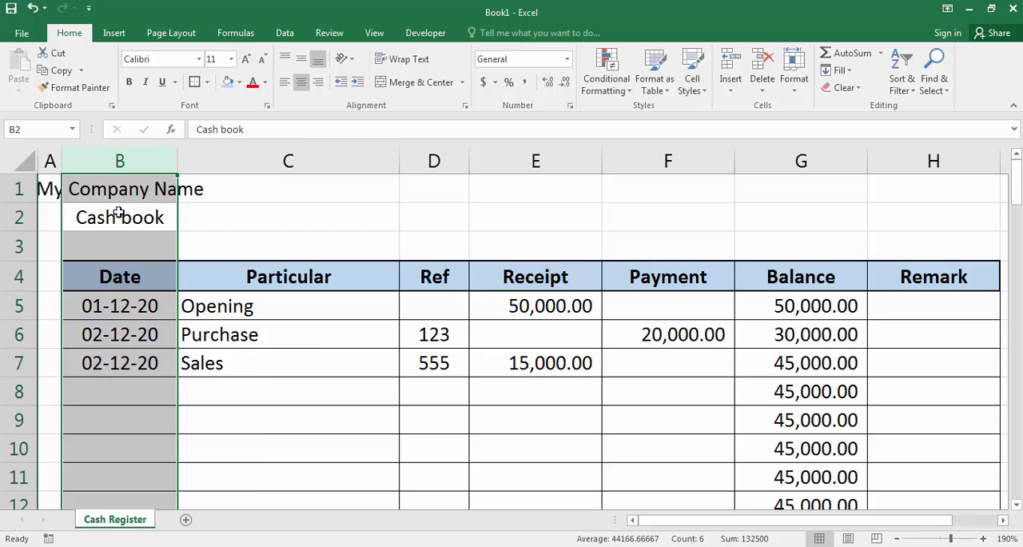
Step: Left-align the company name and "Cash book" titles in B1:B2
left_click(94, 189)
left_click_drag(94, 188, 107, 201)
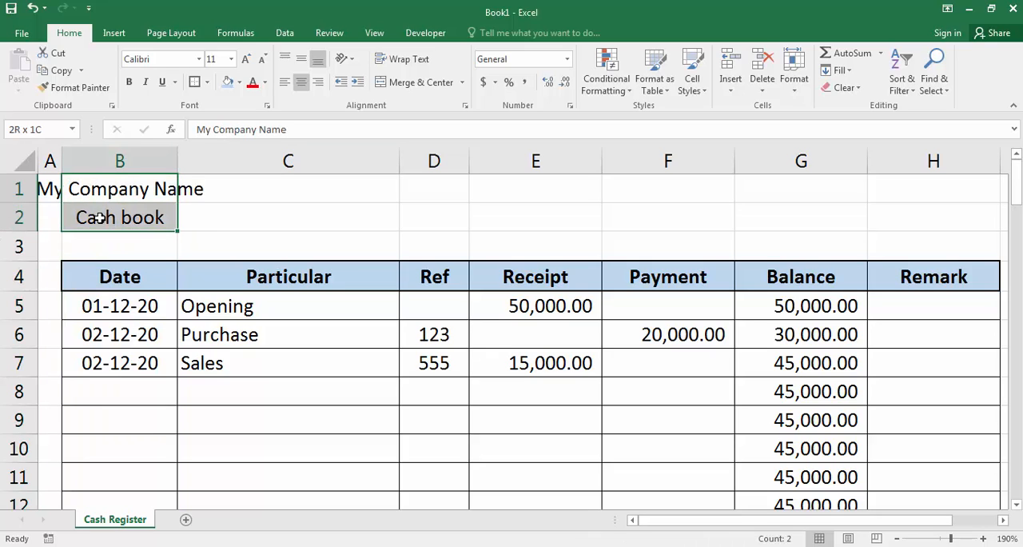
left_click(283, 84)
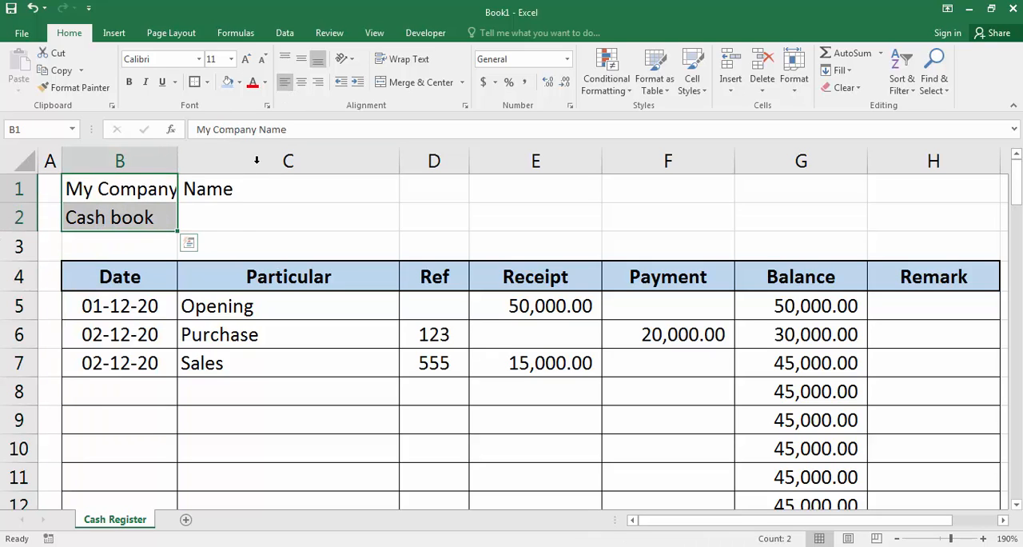
Step: Examine the empty entry rows below row 7 and the running balance formulas in G8 through G10
left_click(222, 335)
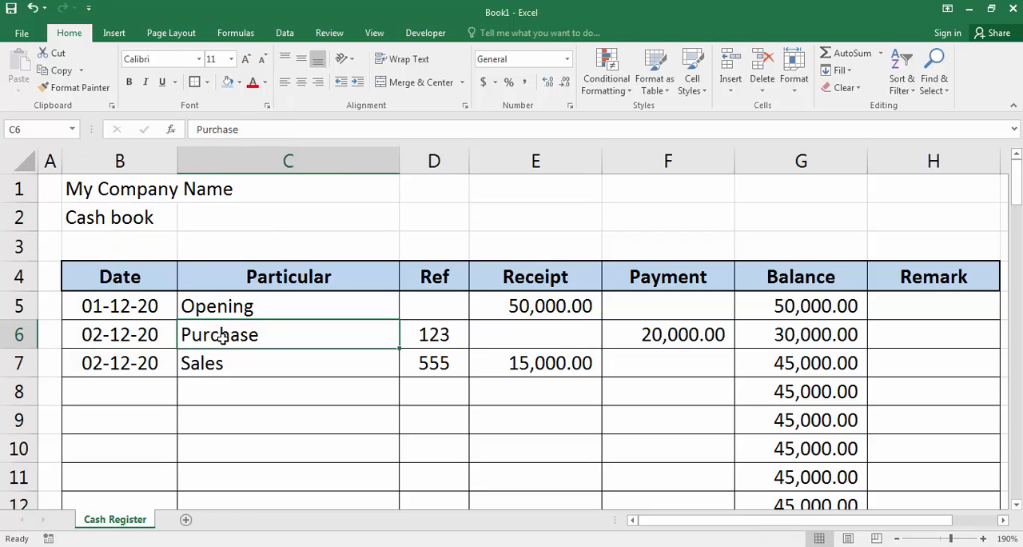
scroll(212, 338, "down", 2)
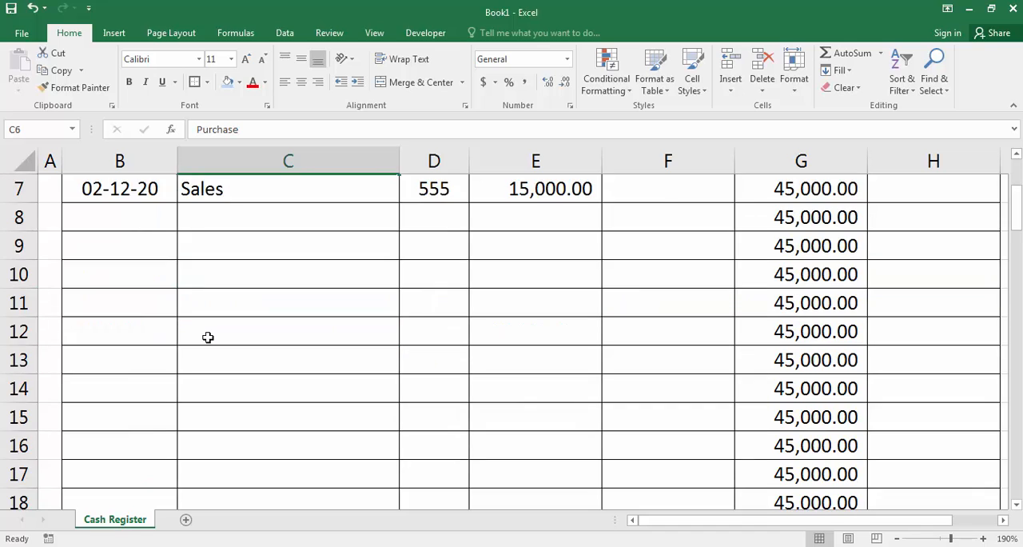
scroll(209, 335, "up", 2)
left_click(112, 404)
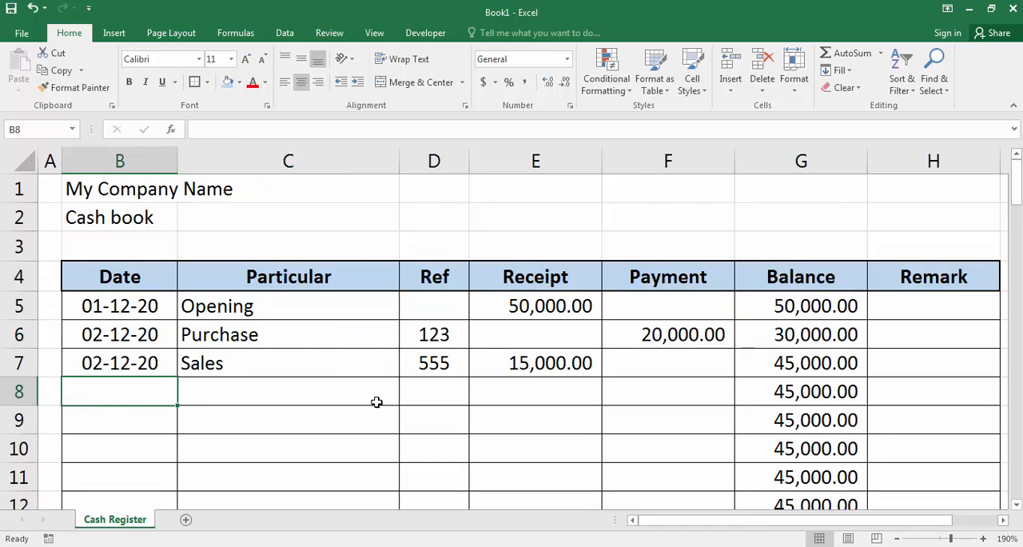
left_click(778, 390)
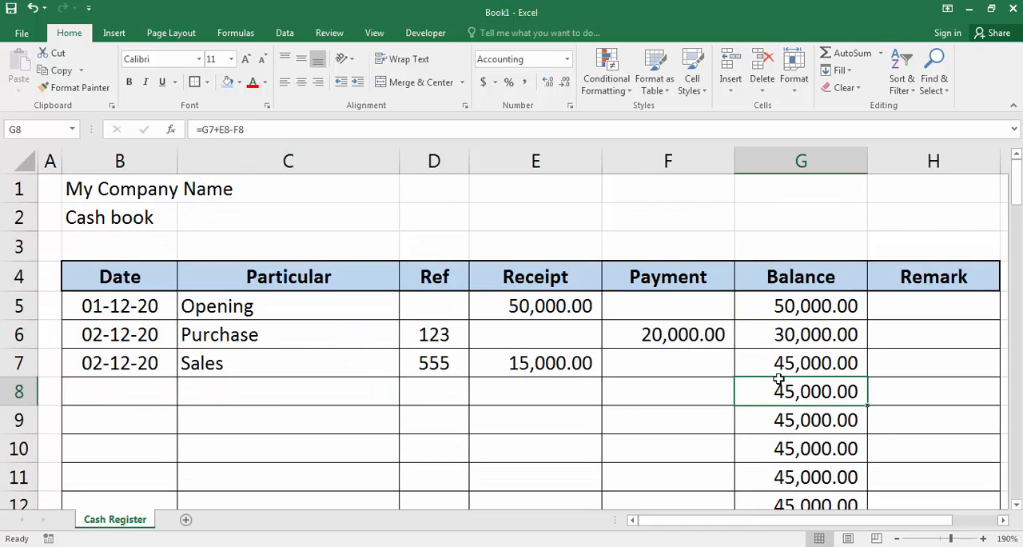
left_click(790, 423)
left_click(790, 453)
left_click(788, 417)
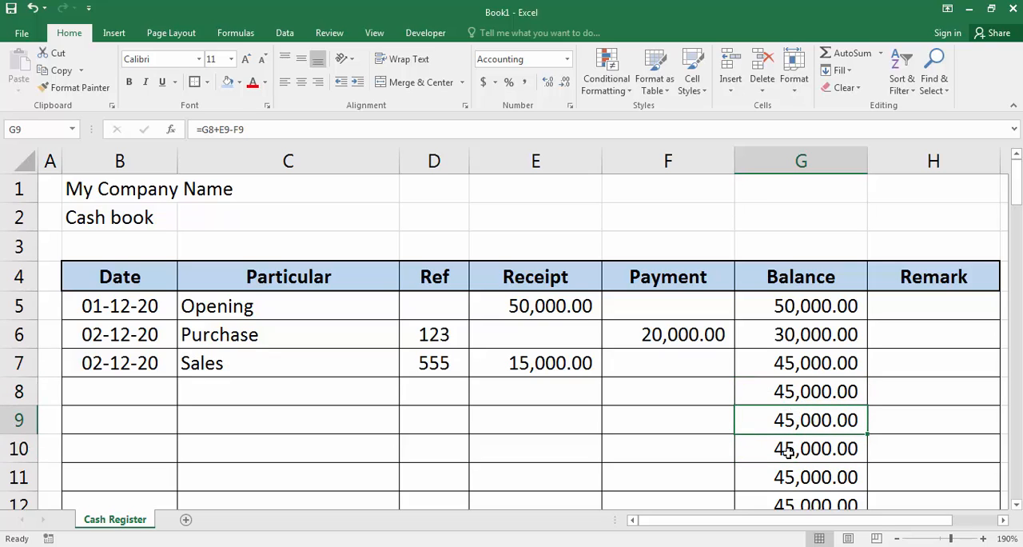
left_click(787, 452)
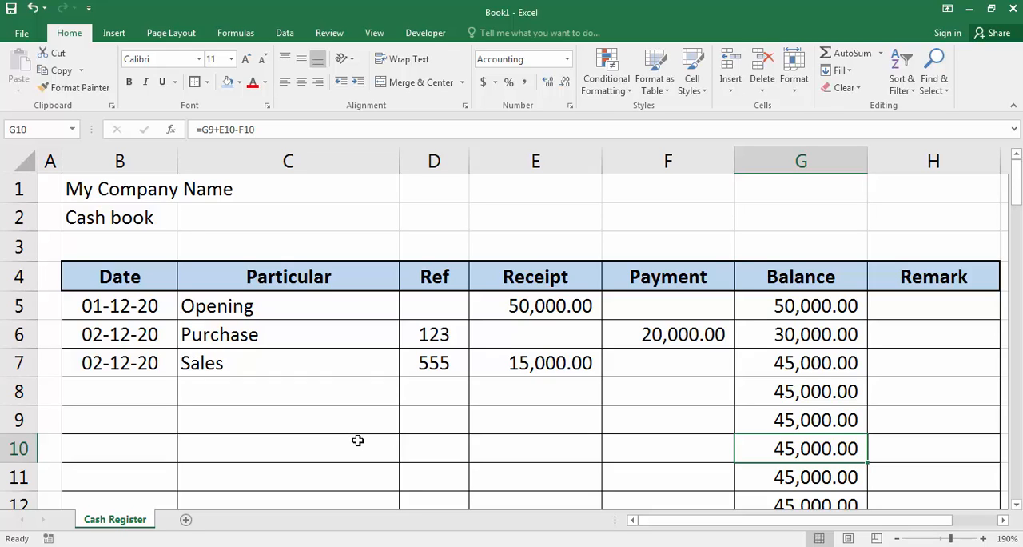
Step: Add a new worksheet and name it "Summery"
left_click(186, 520)
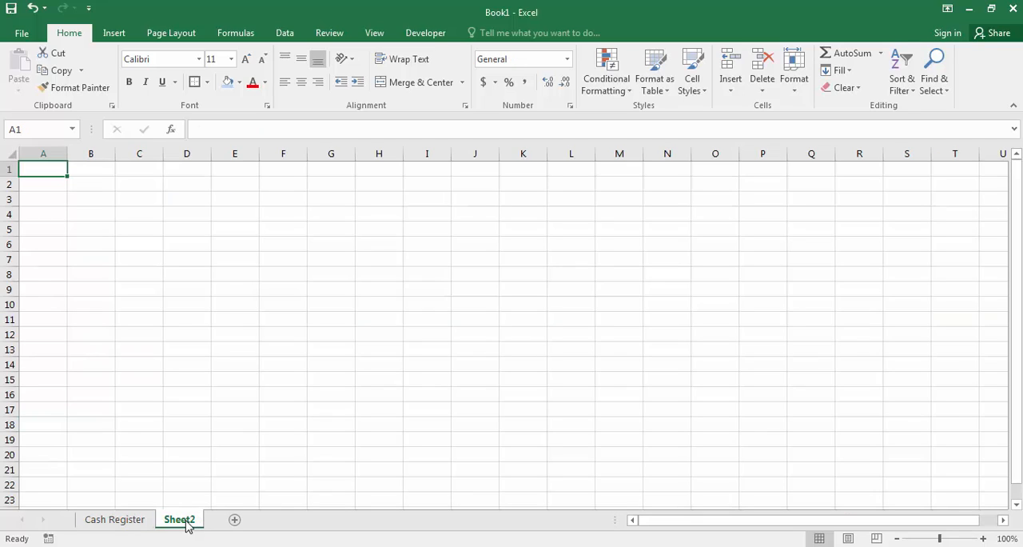
double_click(181, 520)
type("Summery")
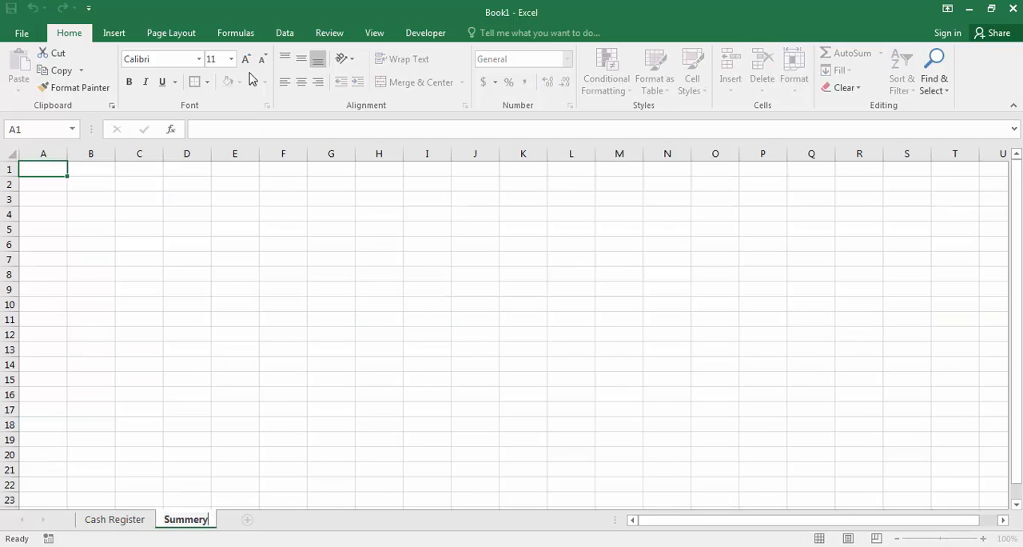
key("Return")
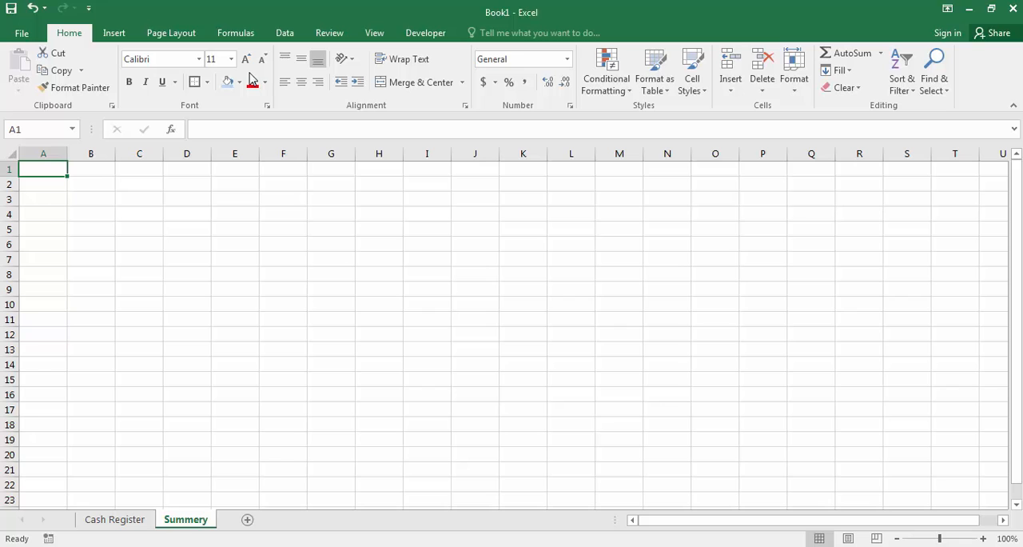
Step: Copy the titles in B1:B2 of the Cash Register sheet to B1:B2 of the Summery sheet
scroll(161, 227, "up", 5)
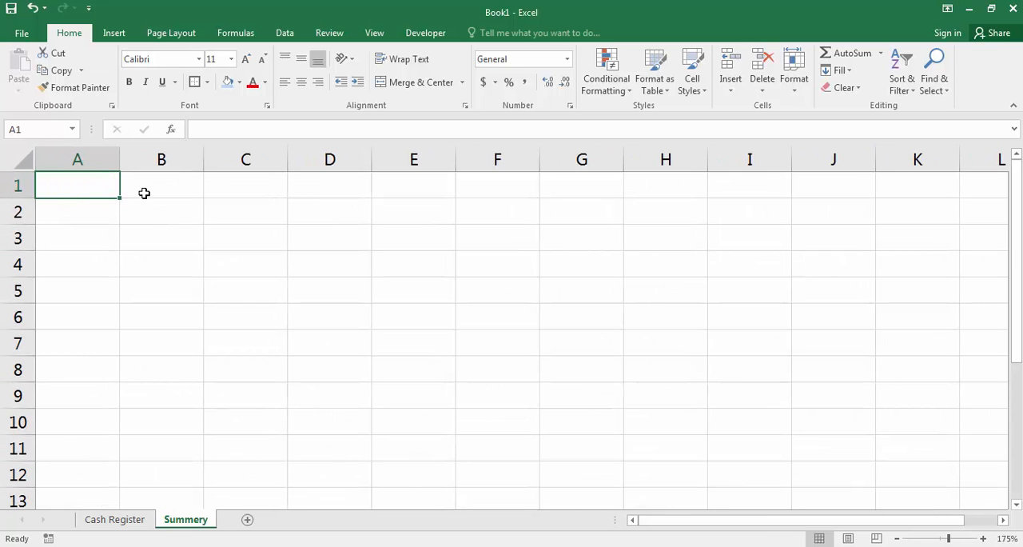
left_click(144, 192)
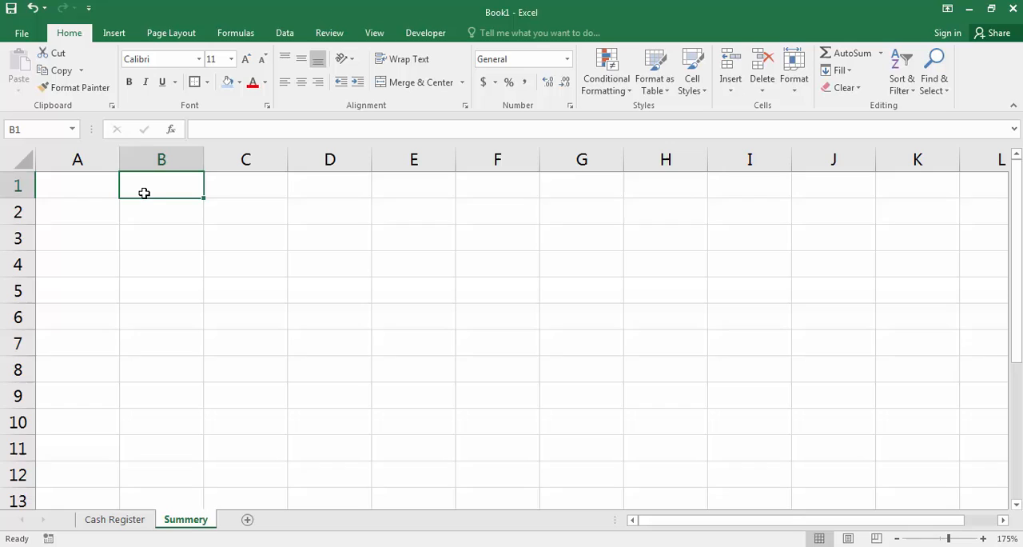
left_click(116, 520)
left_click_drag(105, 189, 106, 212)
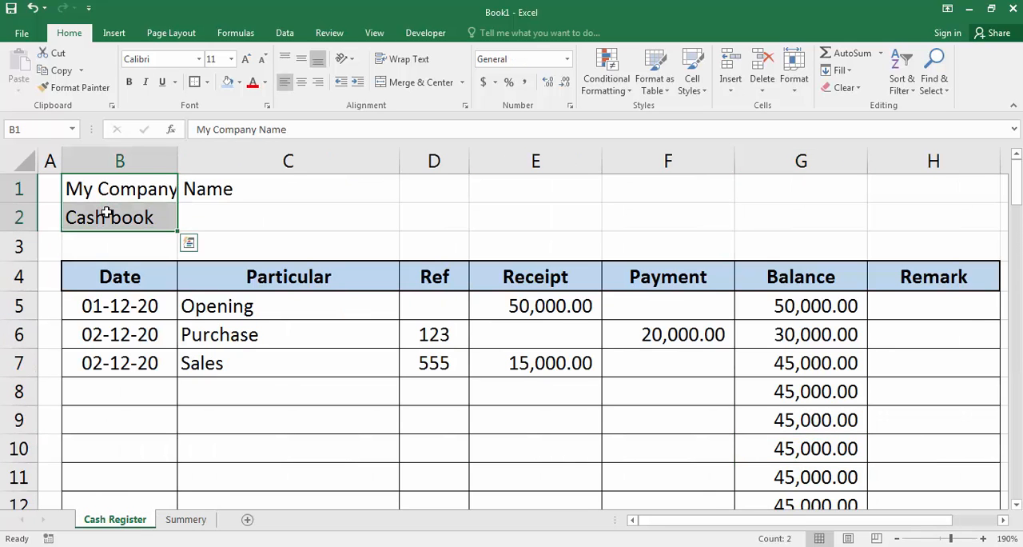
key("ctrl+c")
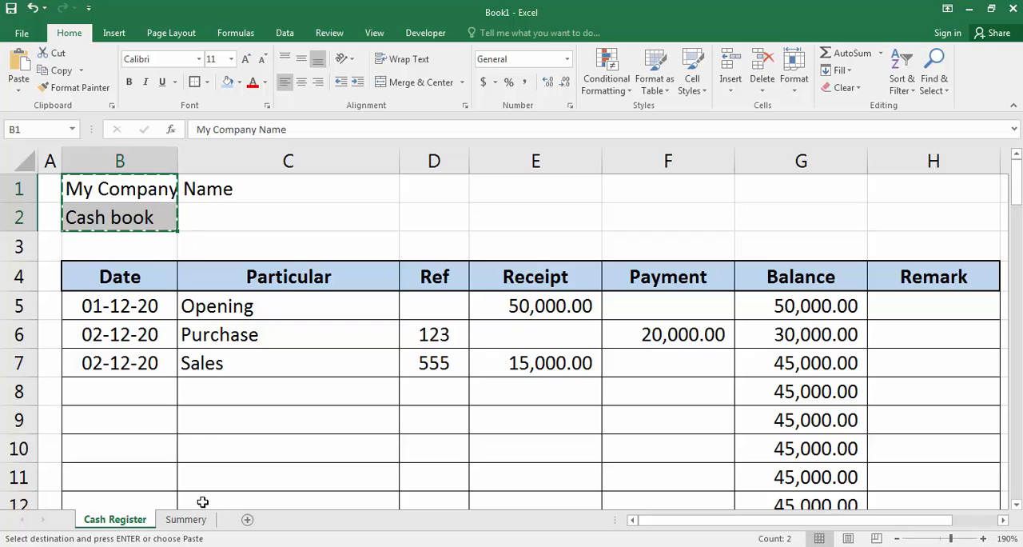
left_click(205, 519)
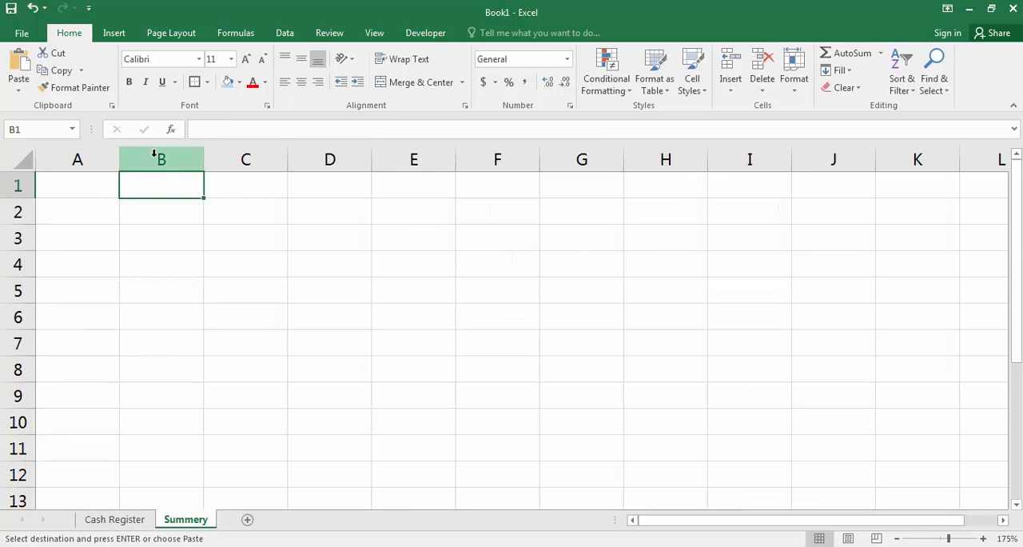
key("Return")
Step: Extend the title in B2 of the Summery sheet to "Cash book Summery"
double_click(159, 212)
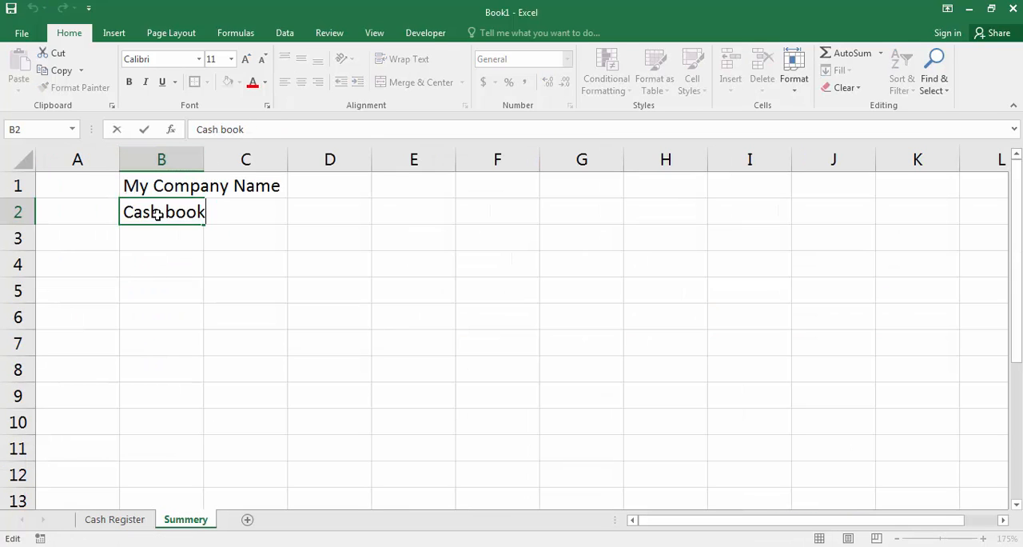
type("Summery")
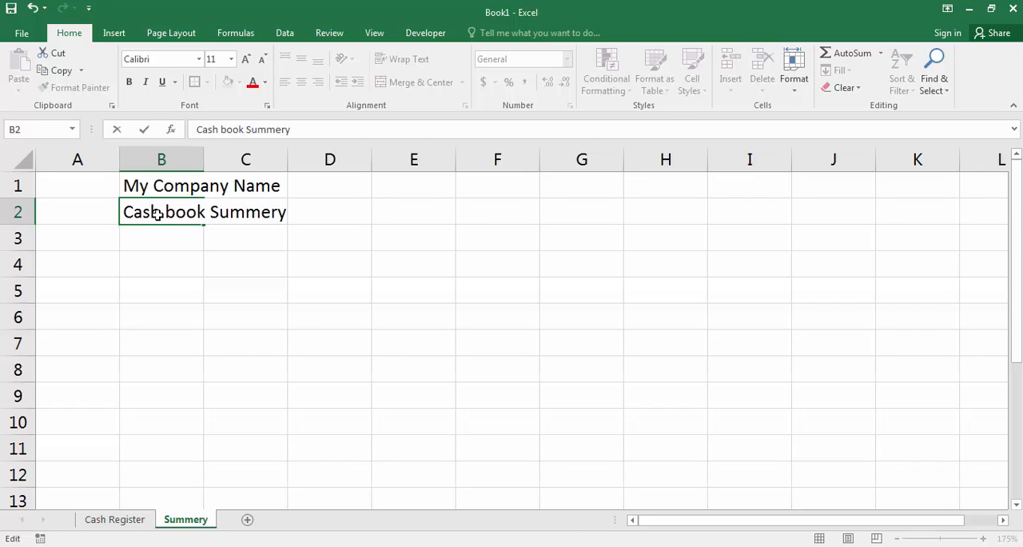
key("Return")
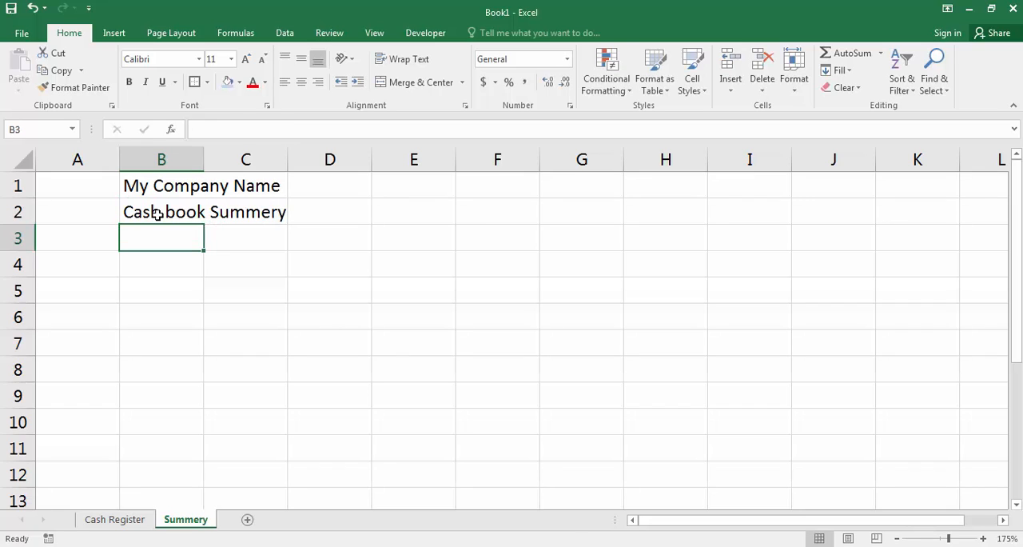
Step: Enter the headers Date, Receipt, Payment and Balance in B4:E4 of the Summery sheet
key("Return")
type("Date")
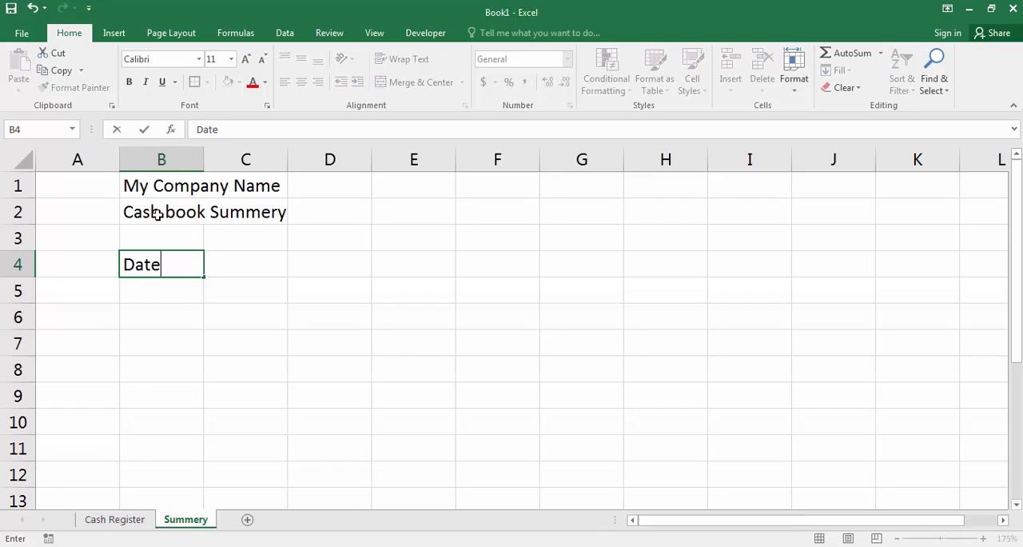
key("Tab")
type("Receipt")
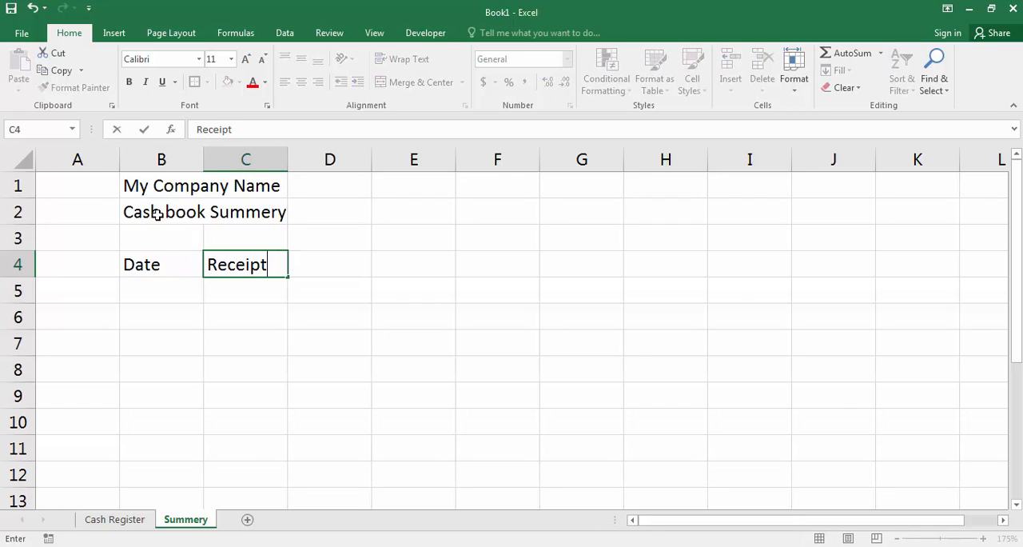
key("Tab")
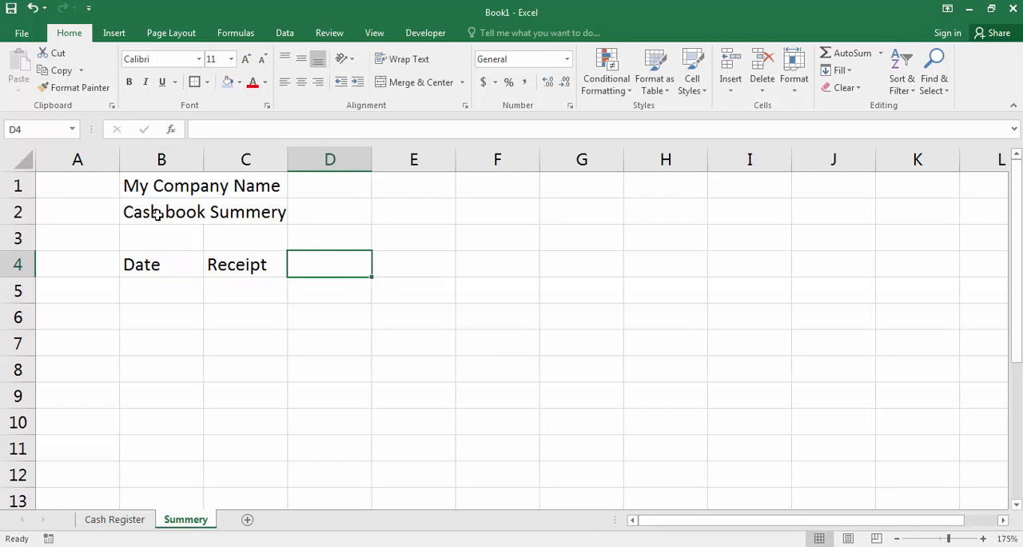
type("Payment")
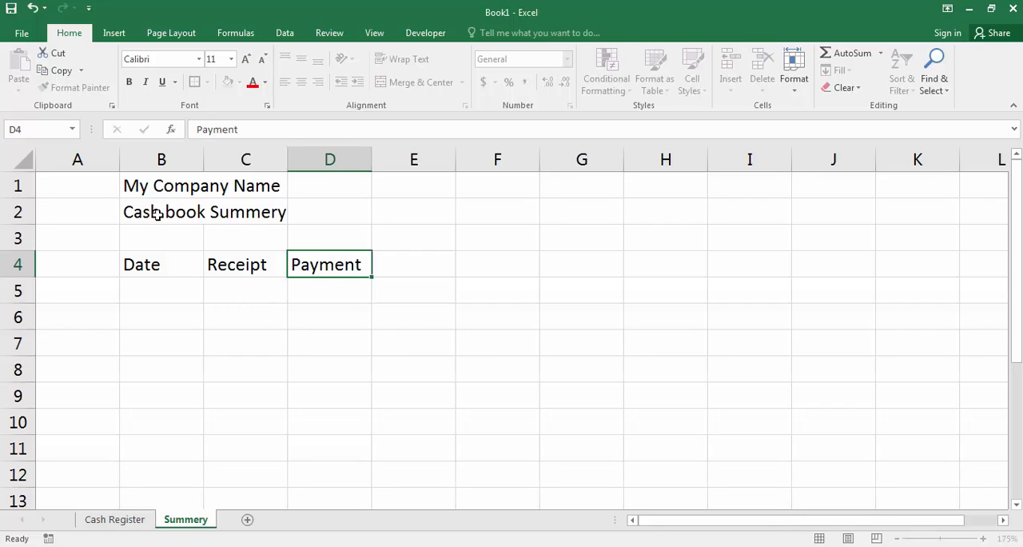
key("Tab")
type("Balanc")
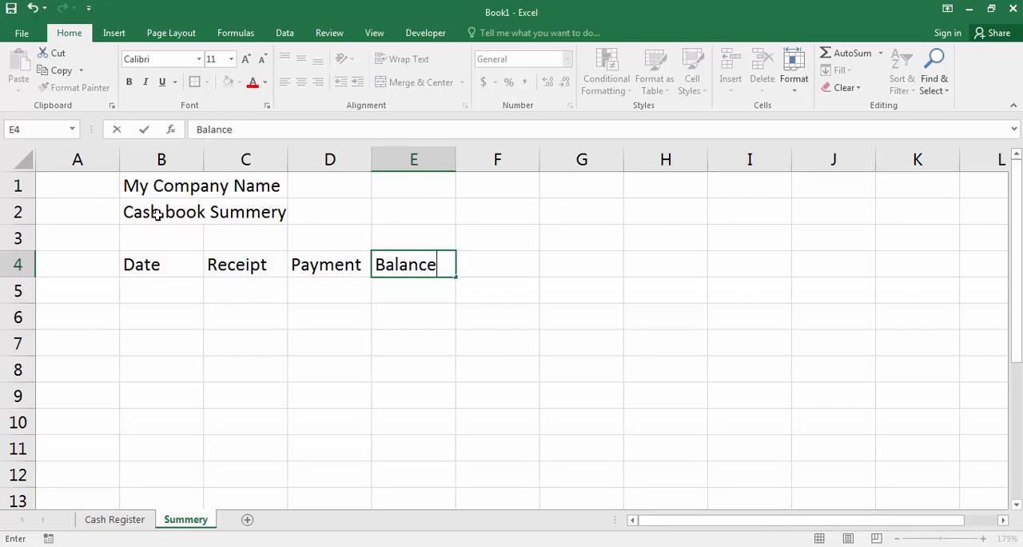
type("e")
key("Return")
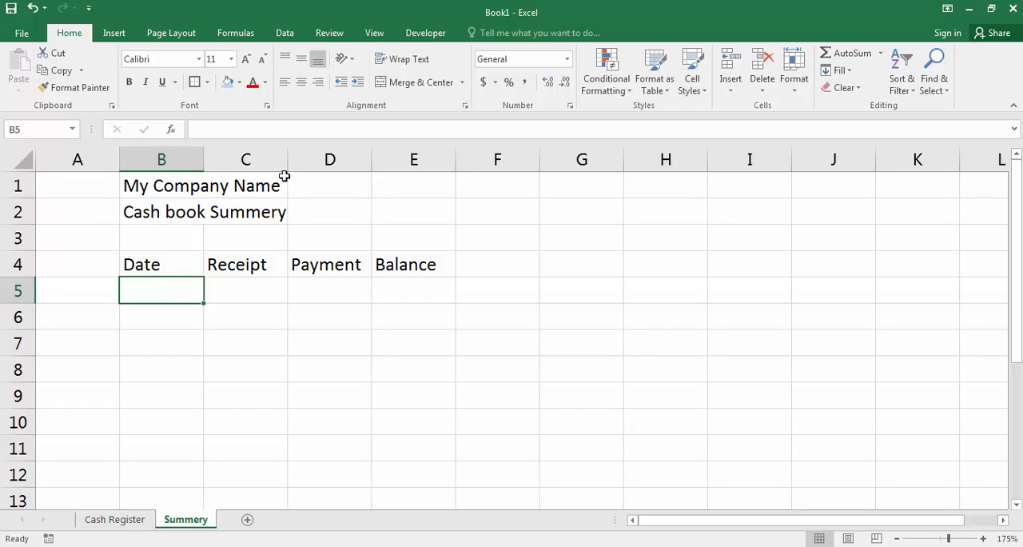
Step: Make the header cells B4:E4 bold and fill them with light blue
left_click_drag(171, 256, 416, 254)
left_click(129, 81)
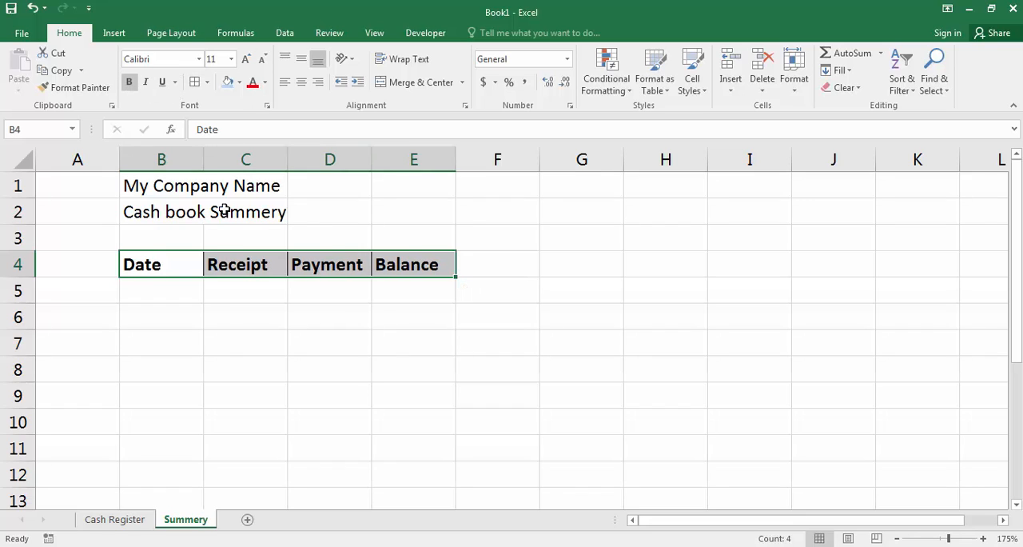
left_click(228, 82)
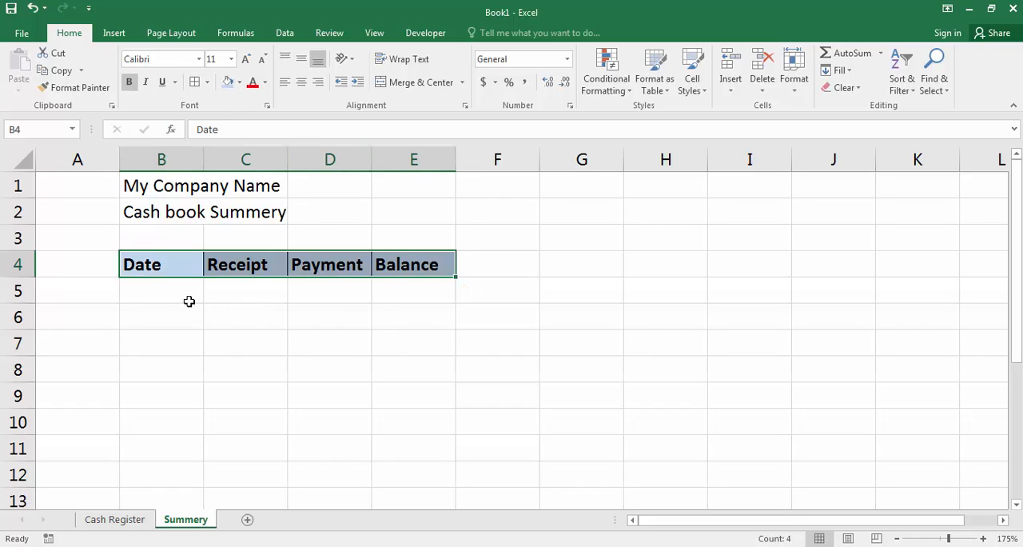
Step: Apply all borders to B4:E105 and centre the header text in B4:E4
left_click_drag(141, 270, 406, 536)
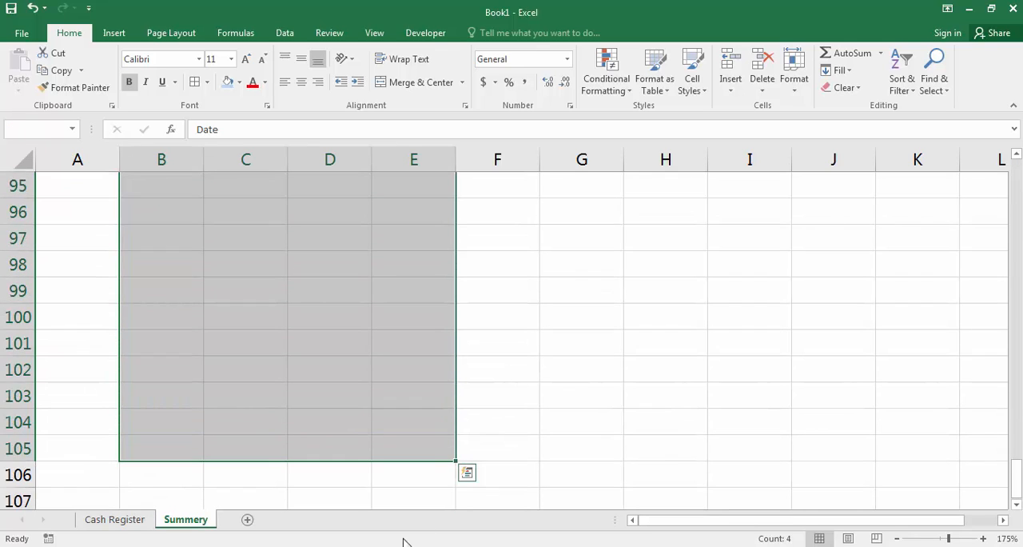
scroll(217, 379, "up", 20)
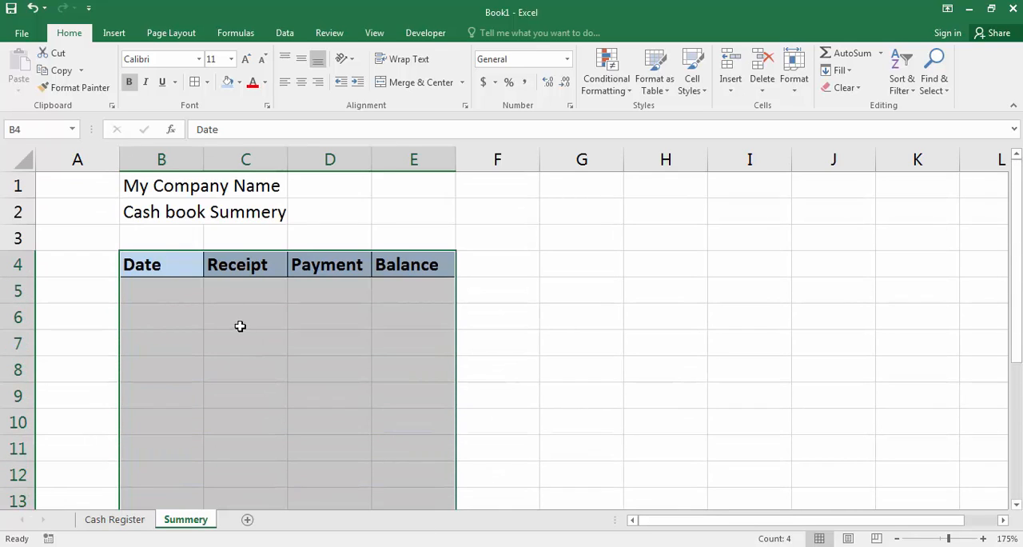
left_click(194, 81)
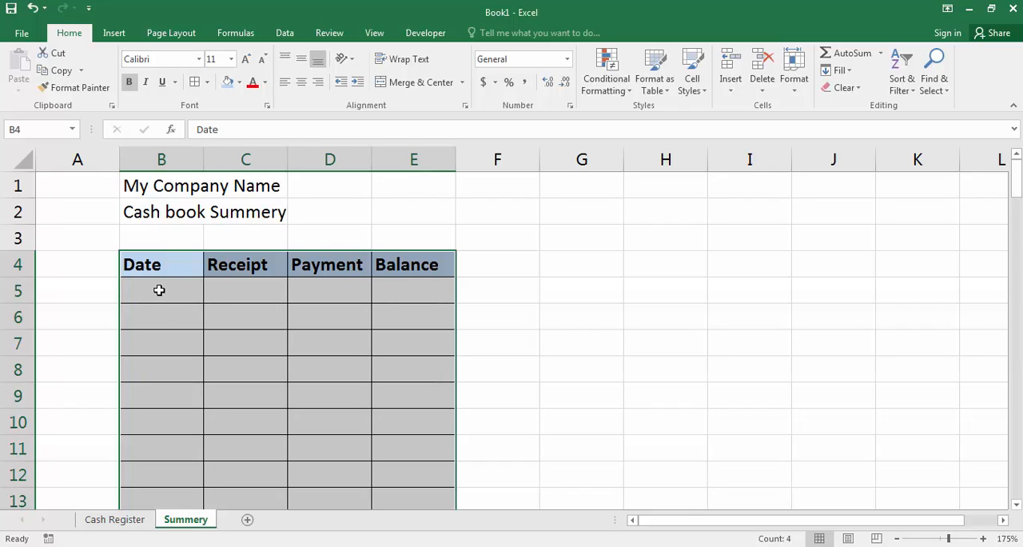
left_click_drag(142, 270, 447, 270)
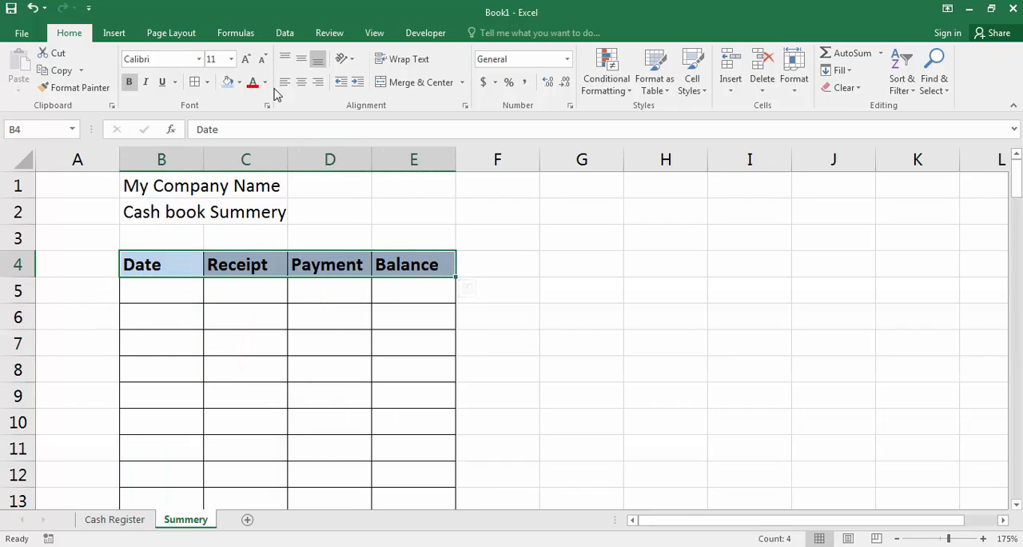
left_click(300, 83)
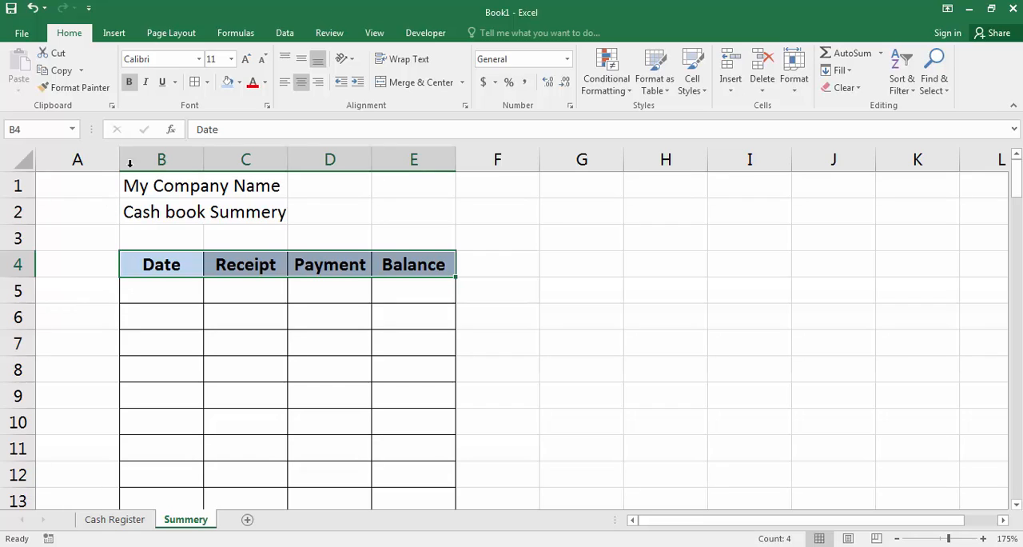
Step: Narrow column A to a width of 4.00, widen column B, and make columns C to E equally wider
left_click_drag(120, 156, 79, 159)
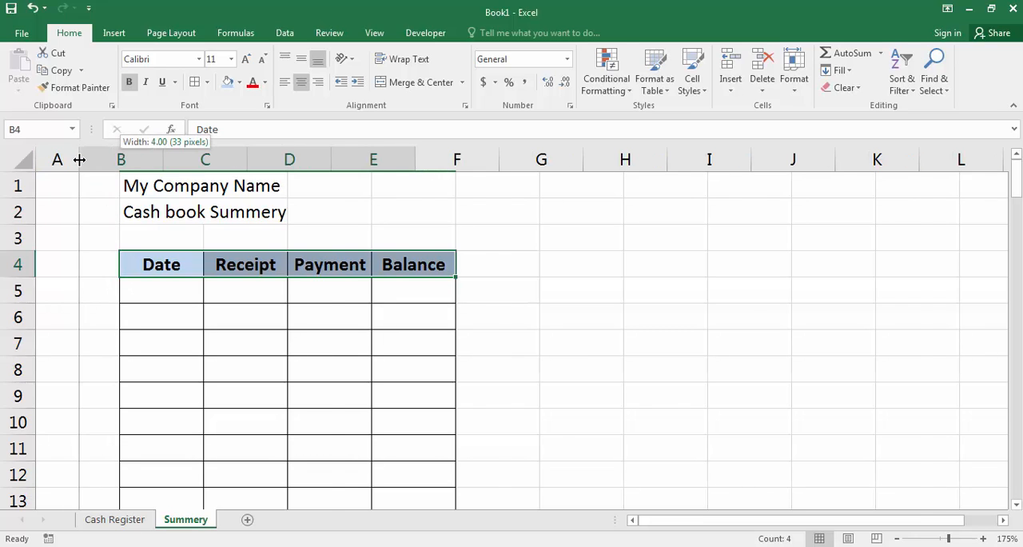
left_click_drag(163, 171, 537, 219)
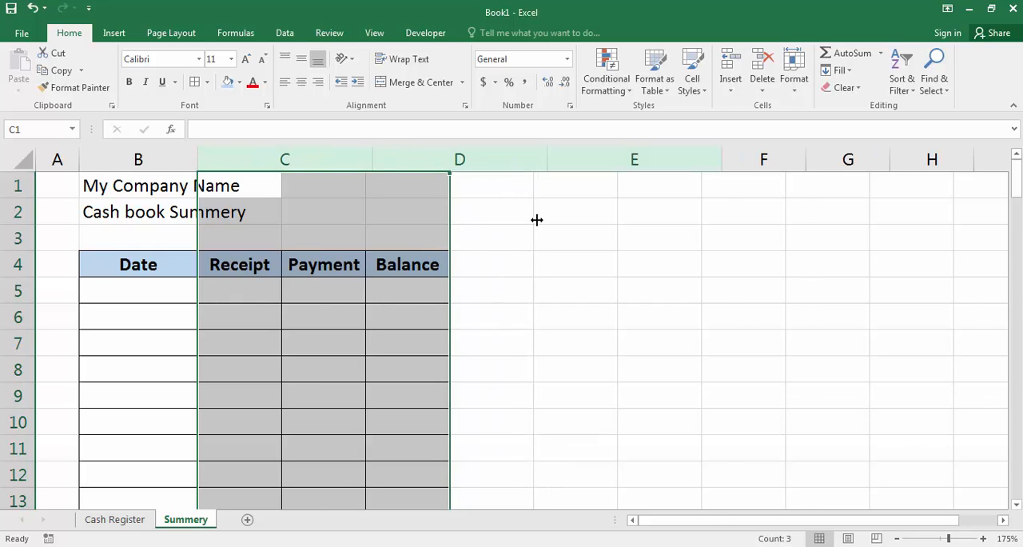
left_click(276, 290)
Step: Enter the date 1-12-2020 in B5 of the Summery sheet and centre it
left_click(139, 290)
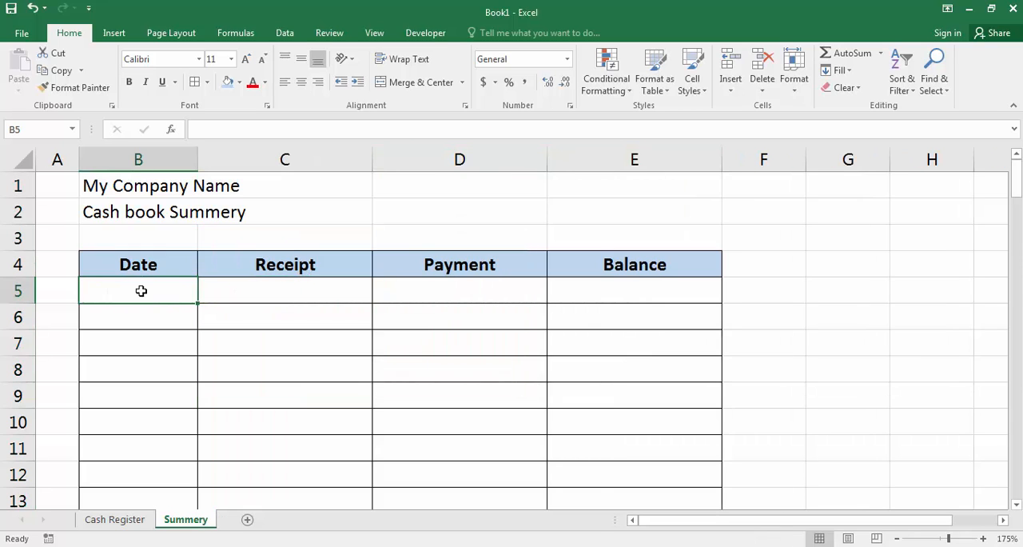
type("1-1")
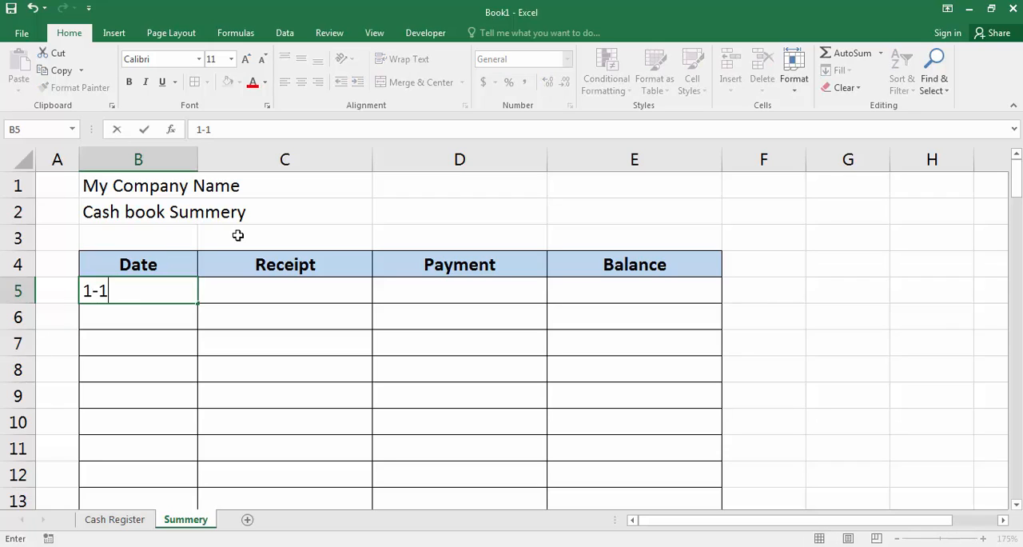
type("2-22")
key("BackSpace")
type("020")
key("Return")
key("Up")
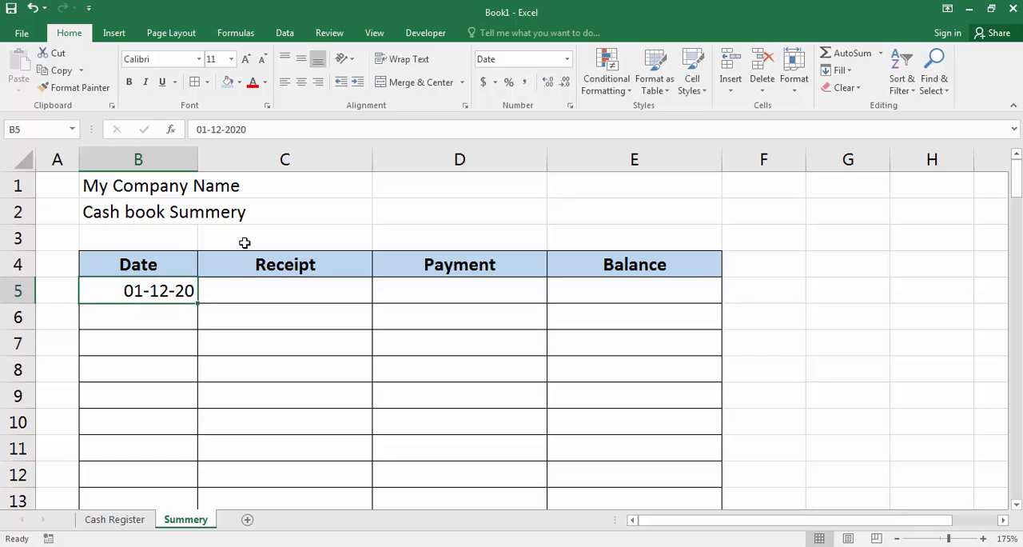
left_click(300, 83)
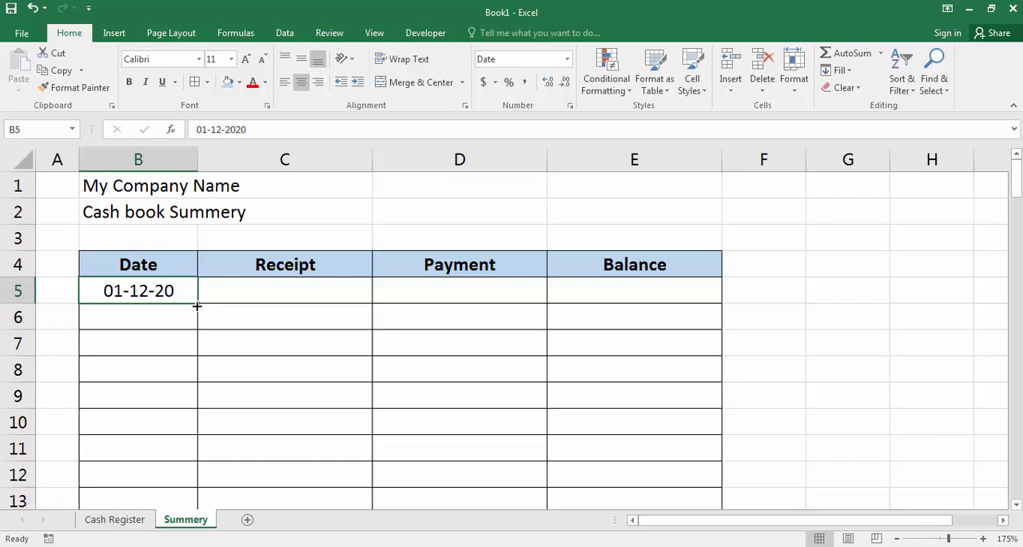
Step: Fill the date series from B5 down through B105
left_click_drag(197, 306, 175, 455)
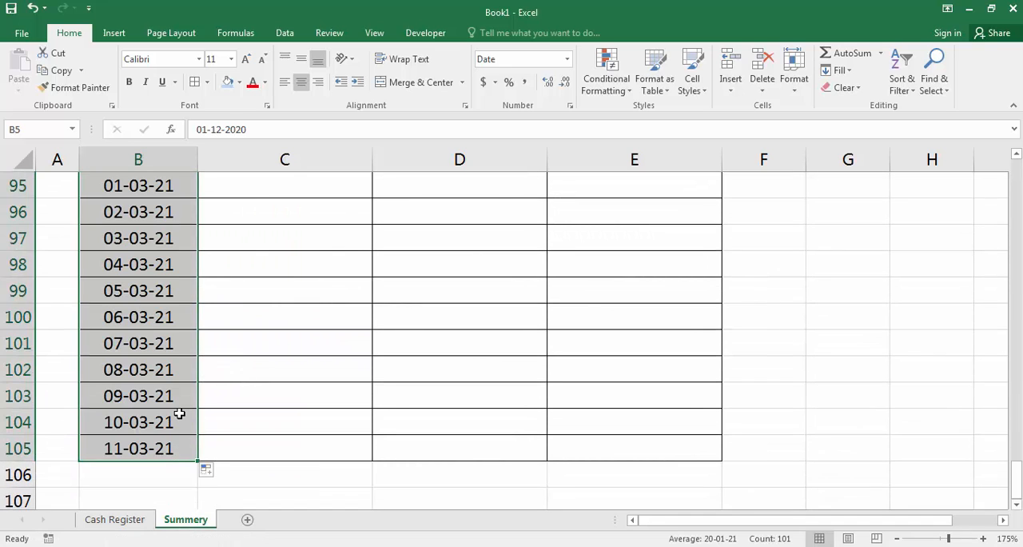
scroll(179, 409, "up", 12)
scroll(178, 409, "up", 20)
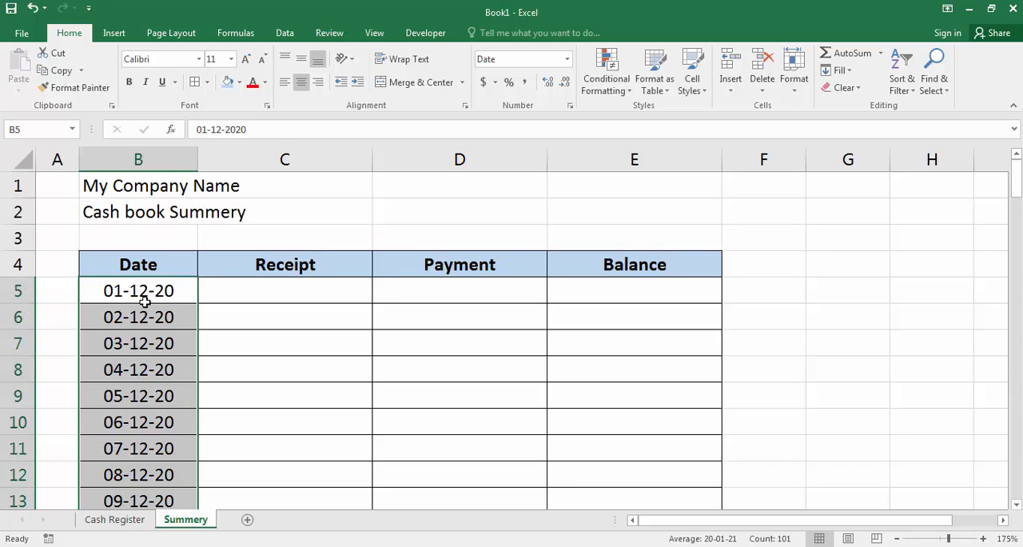
left_click(141, 292)
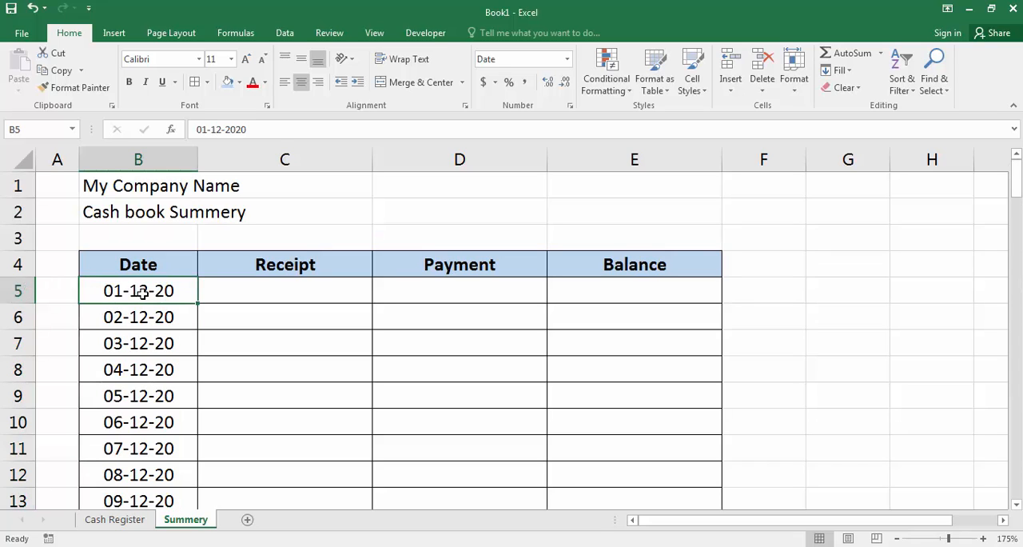
Step: Start a SUMIF formula in C5 of the Summery sheet with the Cash Register's date column B:B as its range
left_click(264, 289)
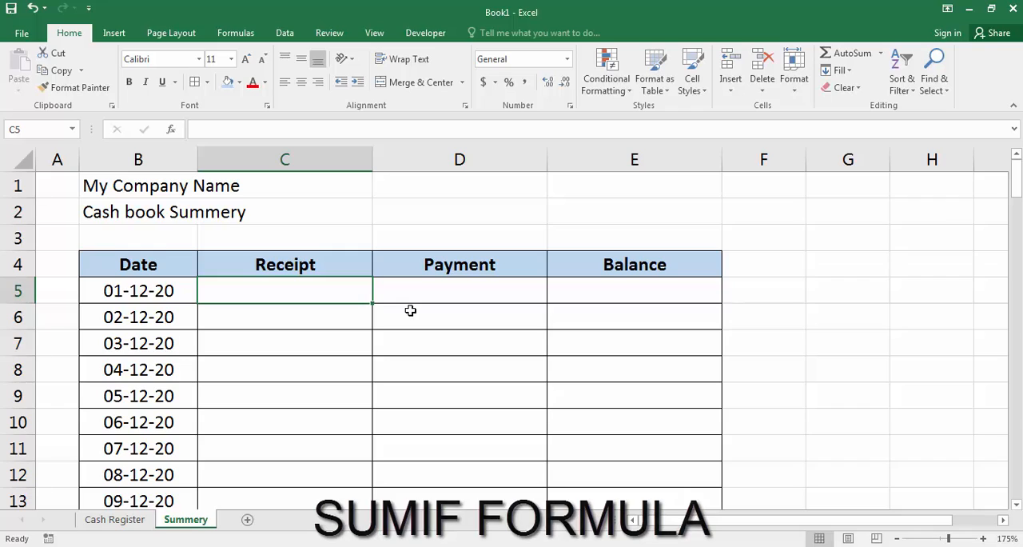
type("=")
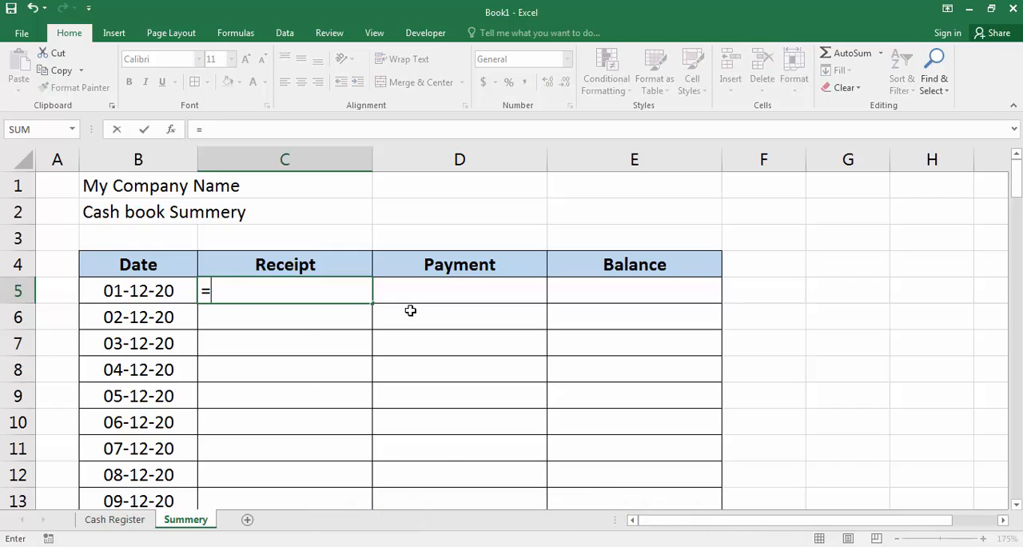
type("sumi")
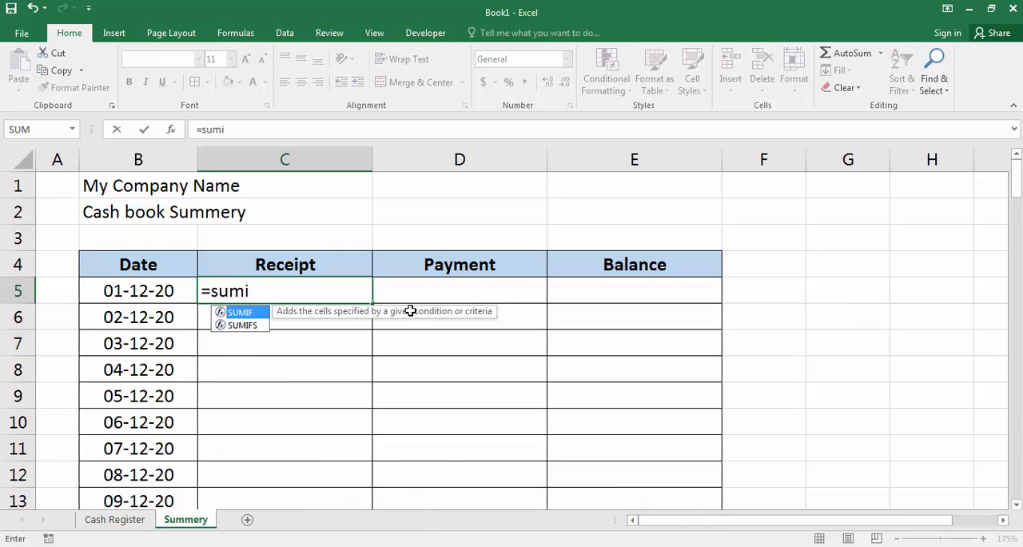
type("f")
key("Tab")
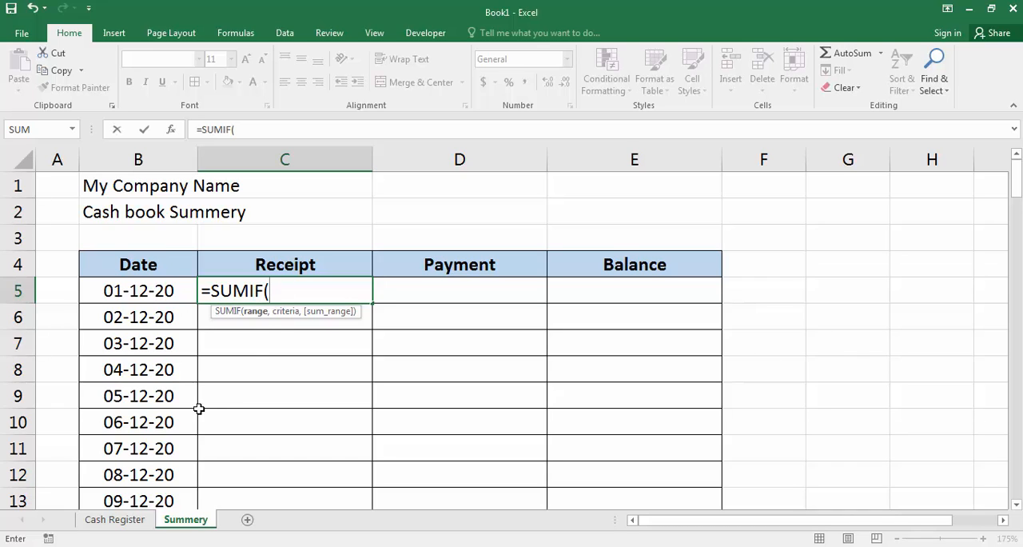
left_click(126, 525)
left_click(125, 524)
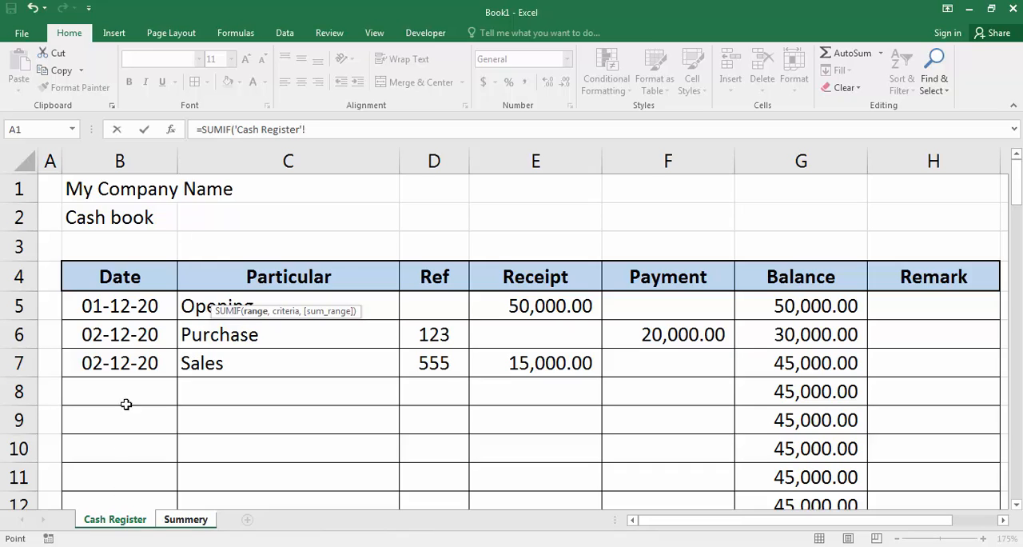
left_click(133, 163)
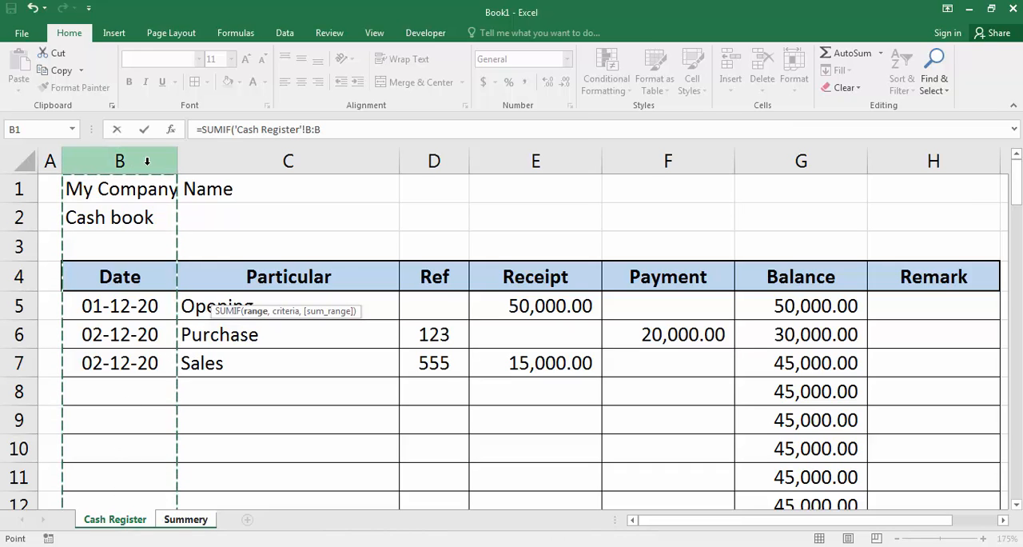
type(",")
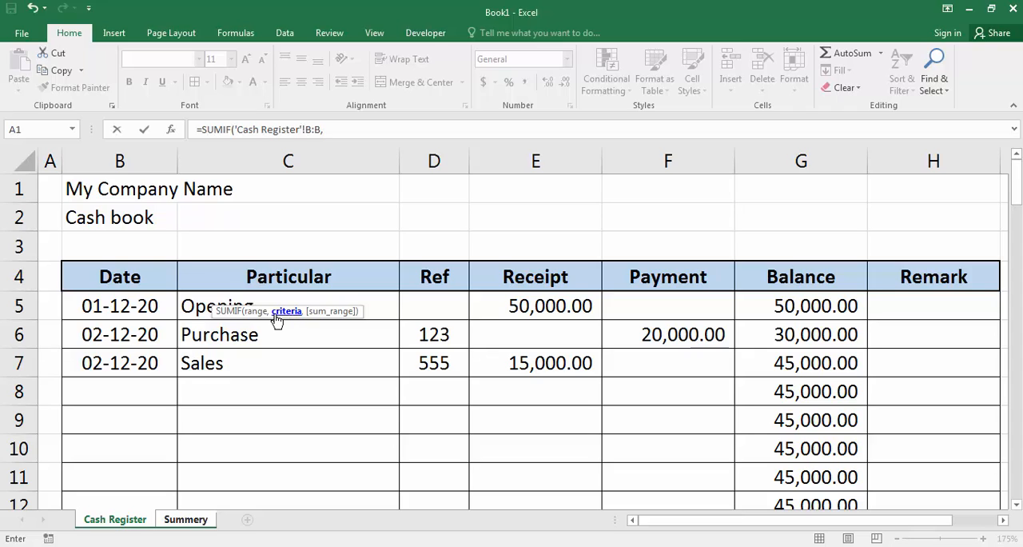
Step: Complete the SUMIF formula in C5 with Summery!B5 as the criteria and the Cash Register's Receipt column E:E as the sum range
left_click(186, 519)
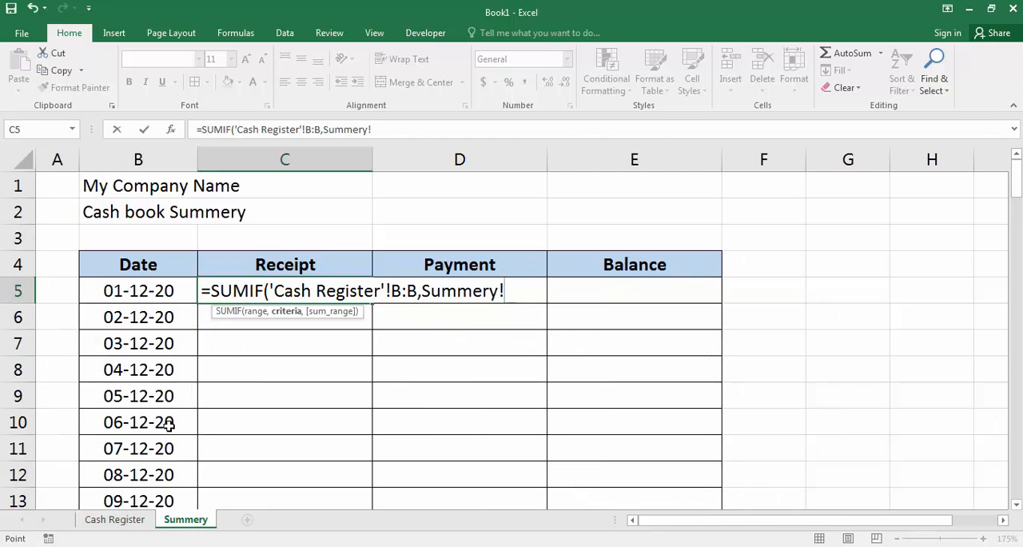
left_click(135, 289)
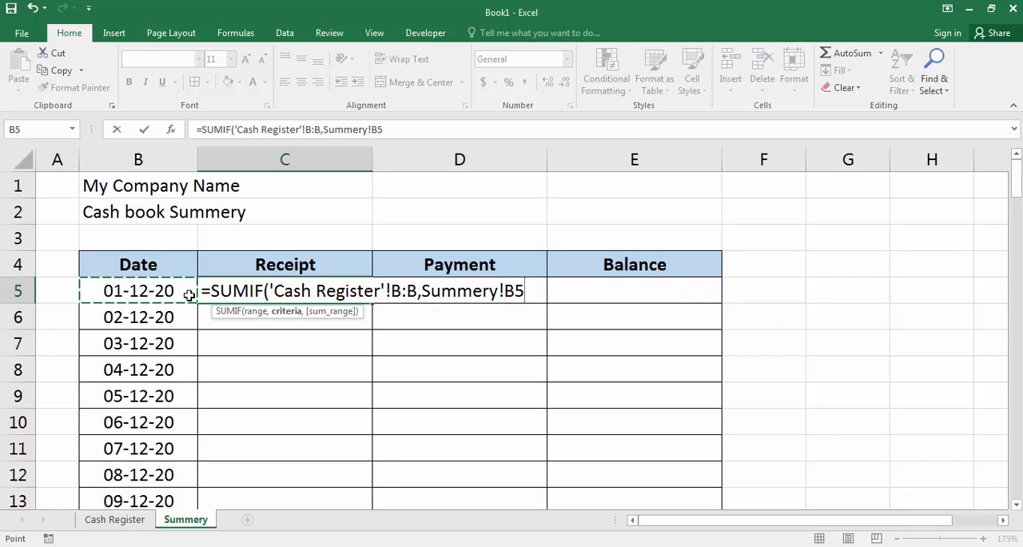
type(",")
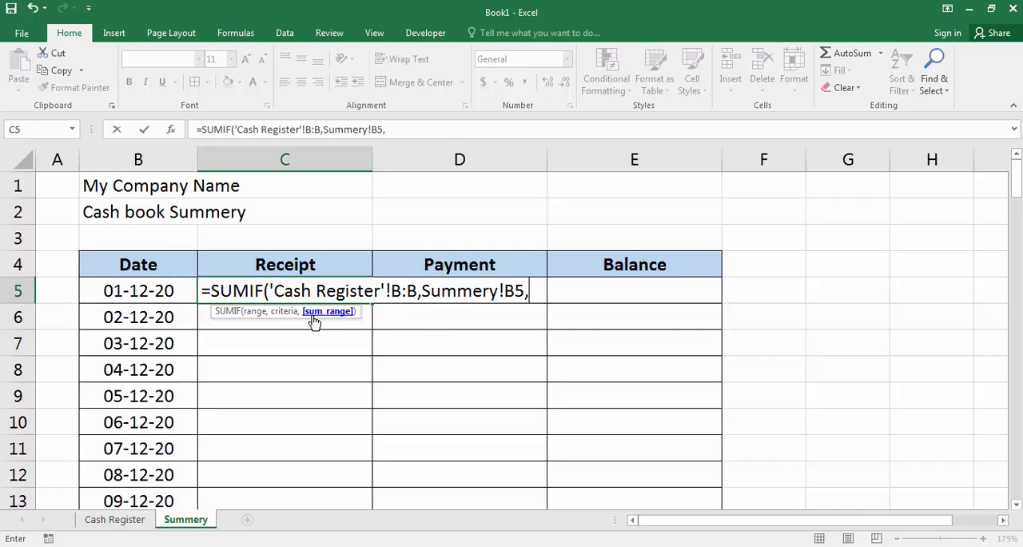
left_click(136, 519)
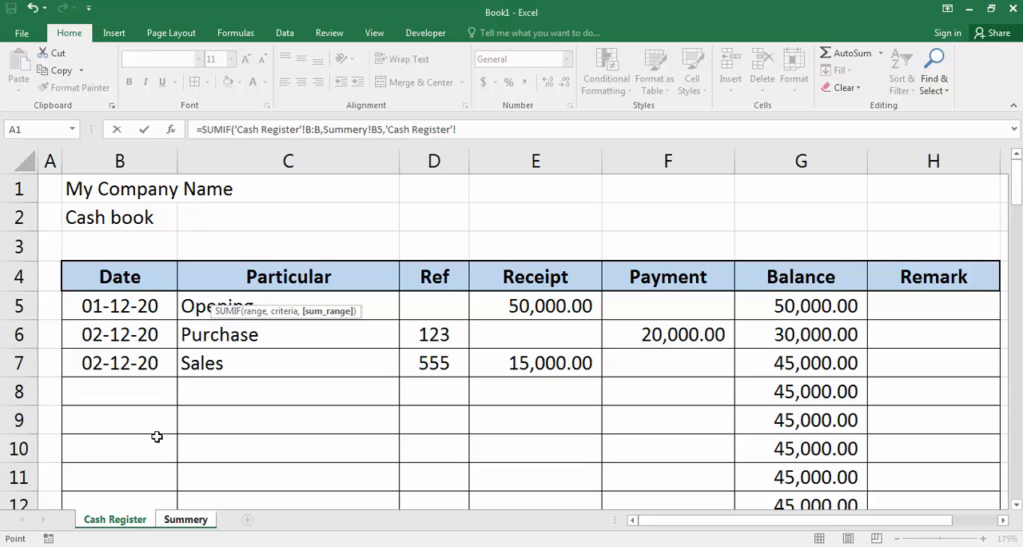
left_click(543, 157)
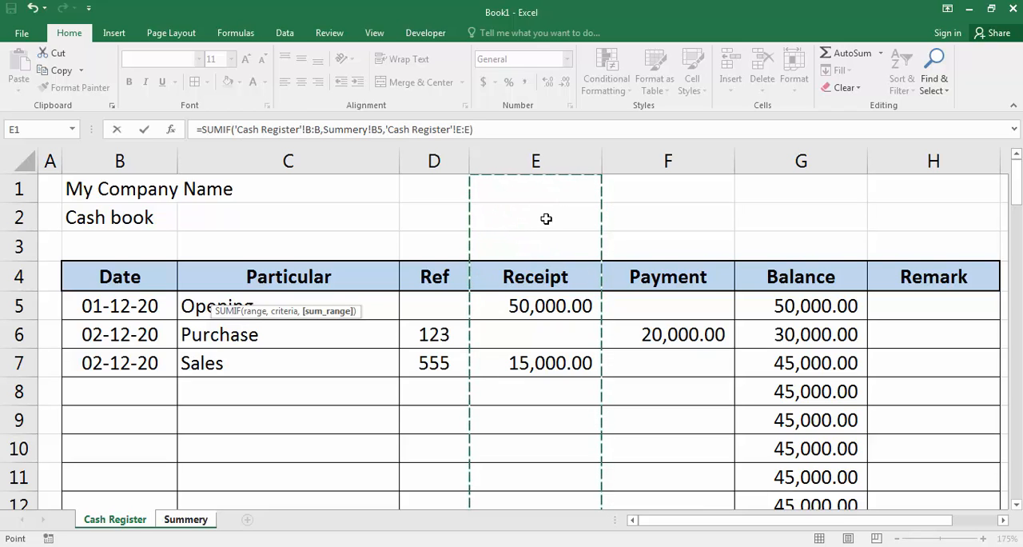
key("Return")
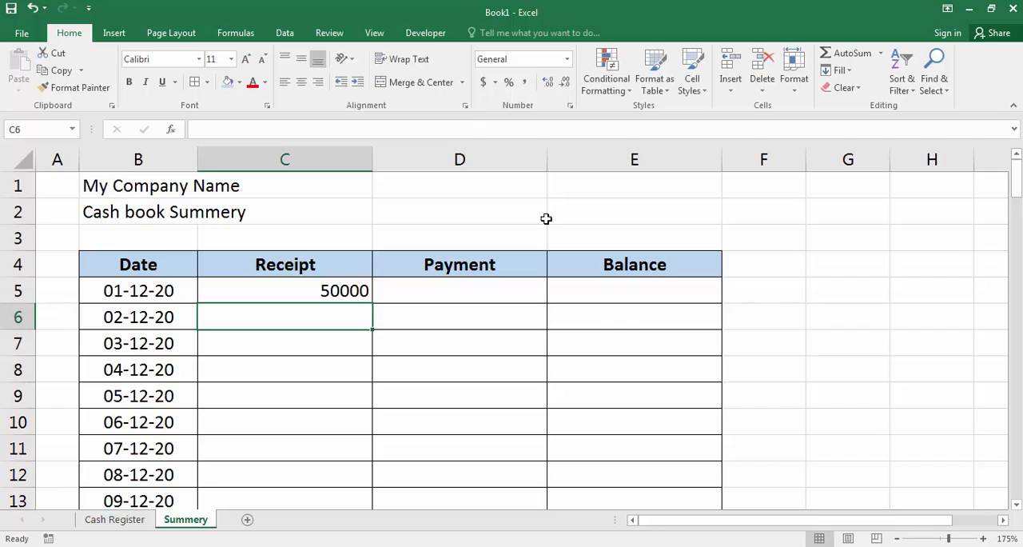
Step: Start a SUMIF formula in D5 of the Summery sheet with the Cash Register's date column B:B as its range
left_click(338, 289)
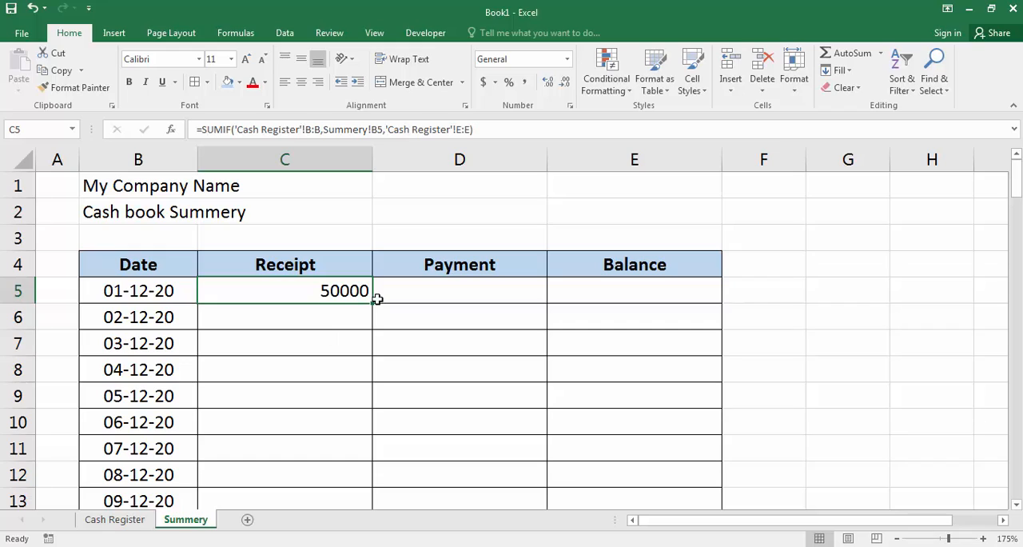
left_click(414, 291)
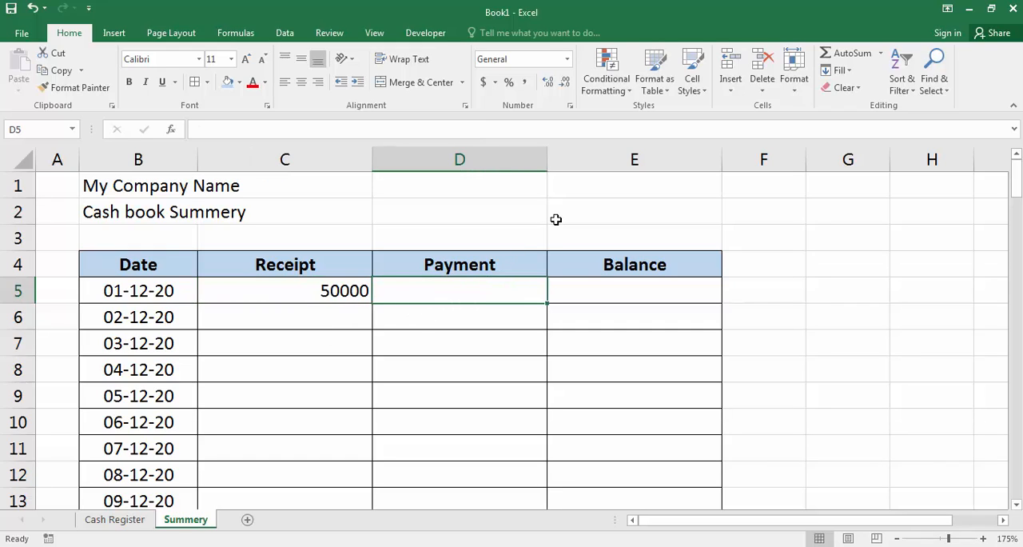
type("=su")
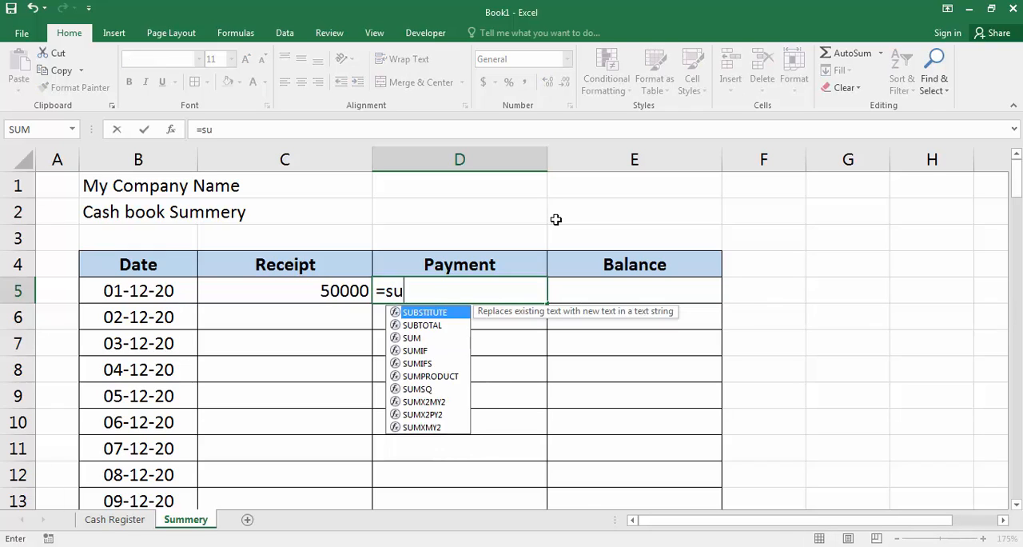
type("mi")
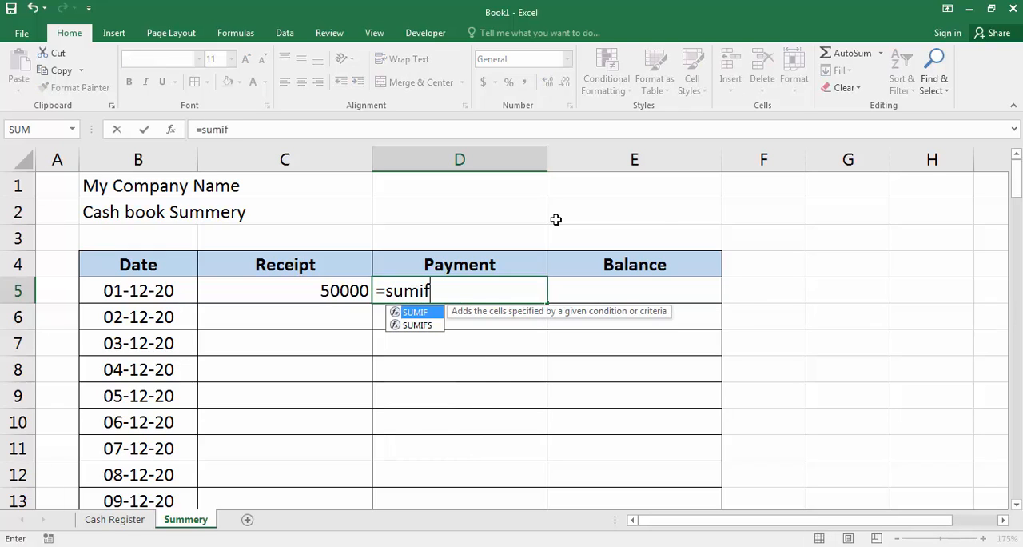
type("f")
key("Tab")
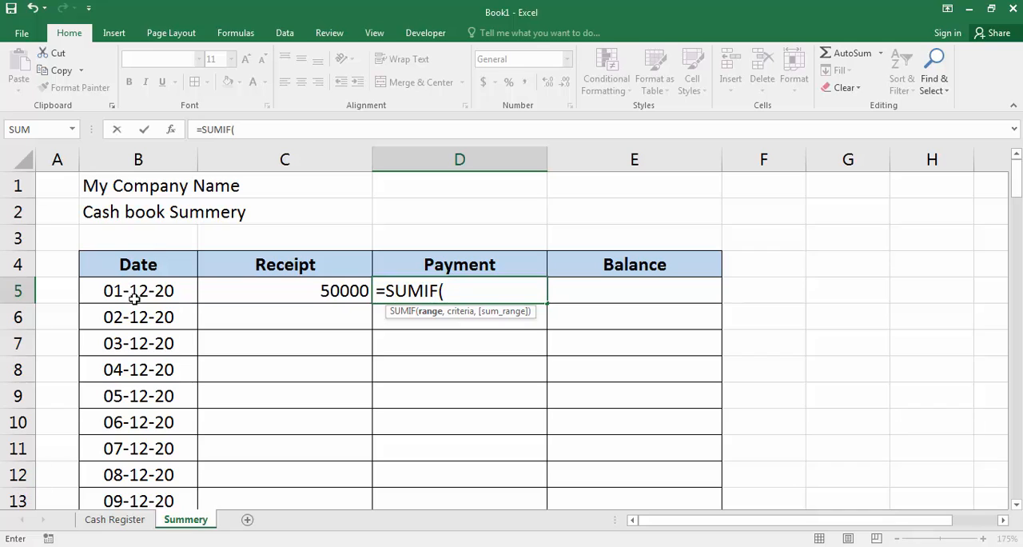
left_click(114, 519)
left_click(120, 161)
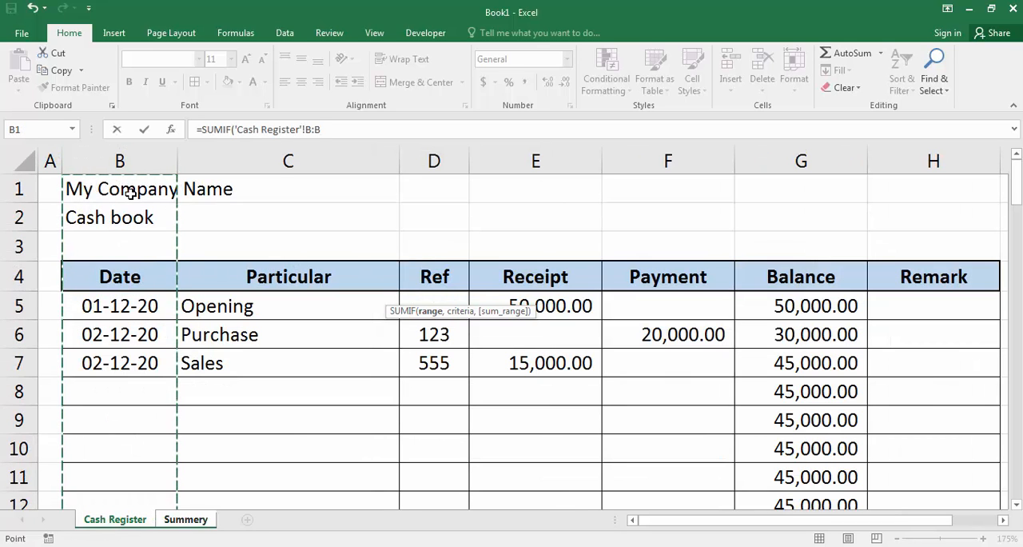
Step: Complete the SUMIF formula in D5 with Summery!B5 as the criteria and the Cash Register's Payment column F:F as the sum range
type(",")
left_click(186, 519)
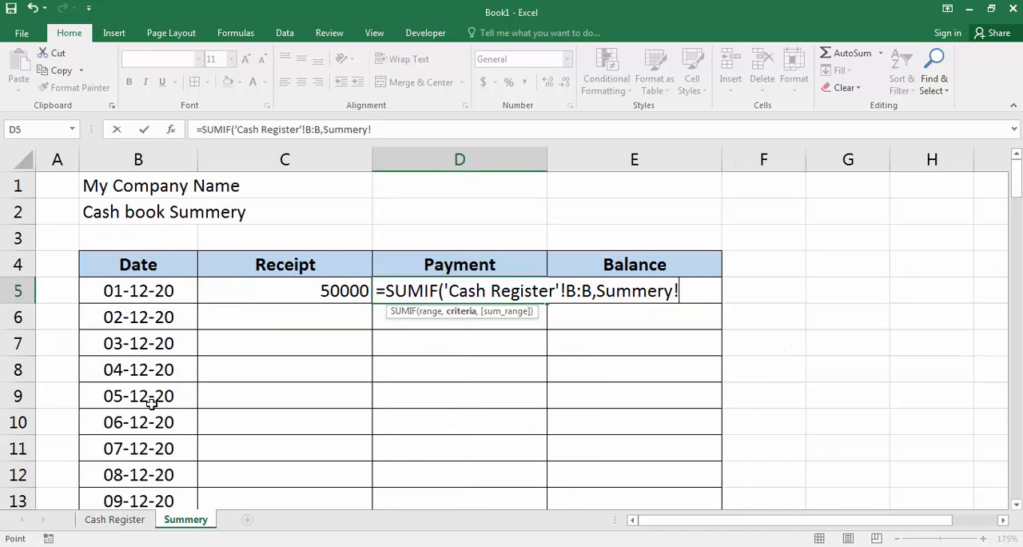
left_click(134, 293)
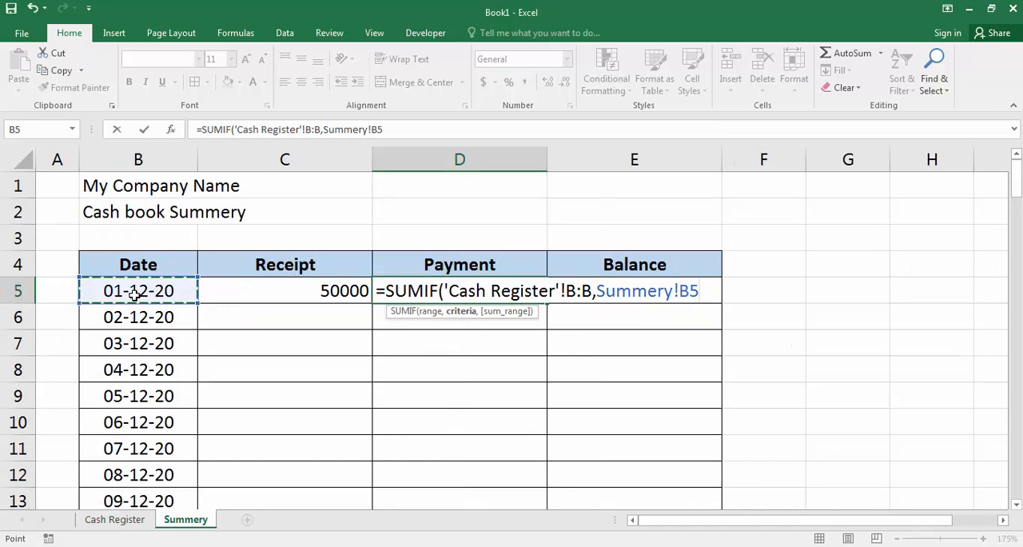
type(",")
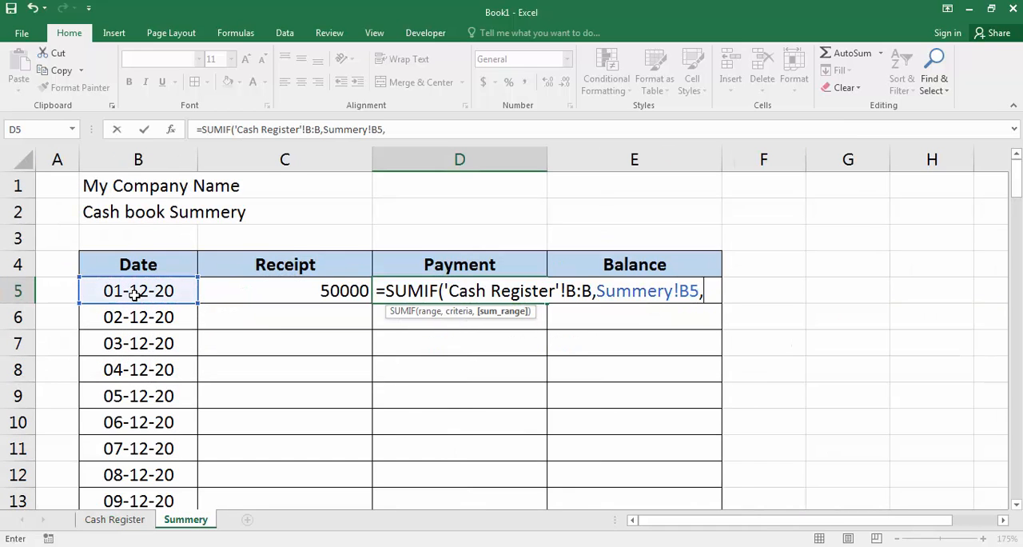
left_click(132, 520)
left_click(661, 155)
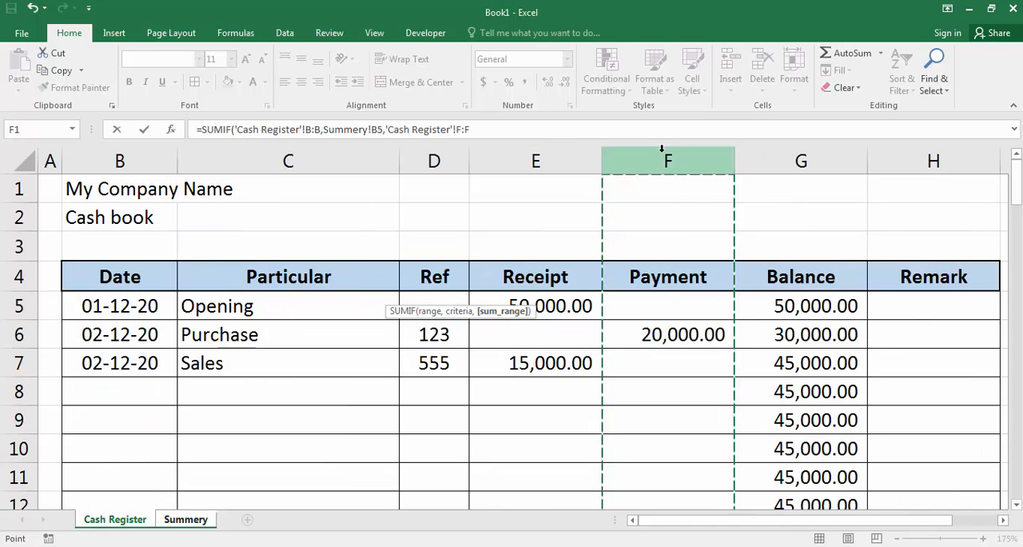
key("Return")
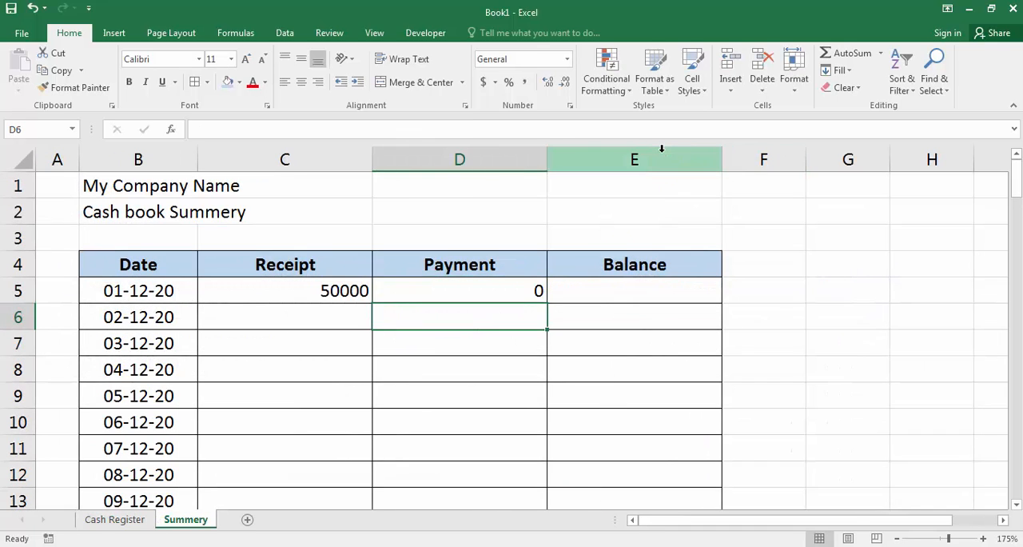
Step: Check the Receipt and Payment totals for 01-12-20 on the Summery sheet against the Cash Register entries
key("Up")
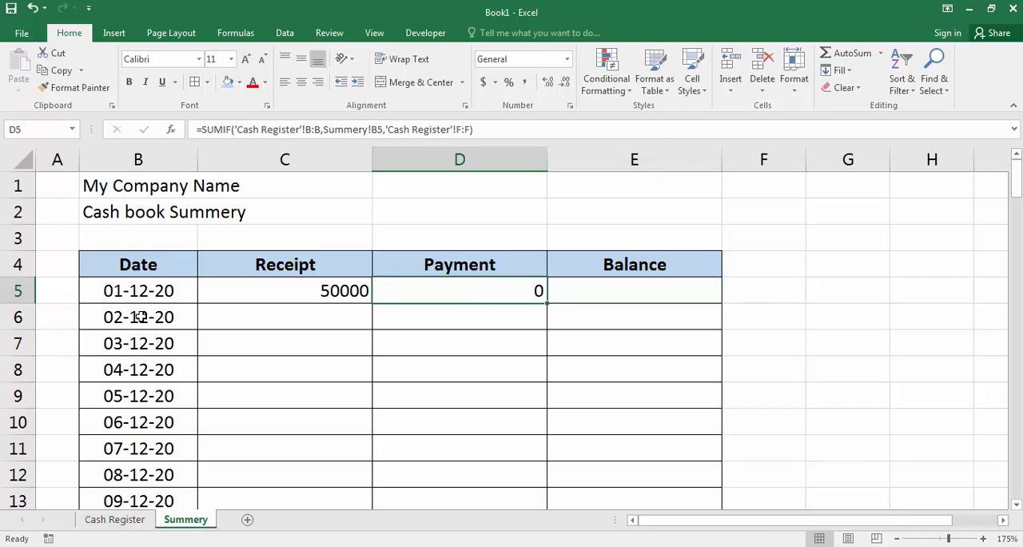
left_click(113, 521)
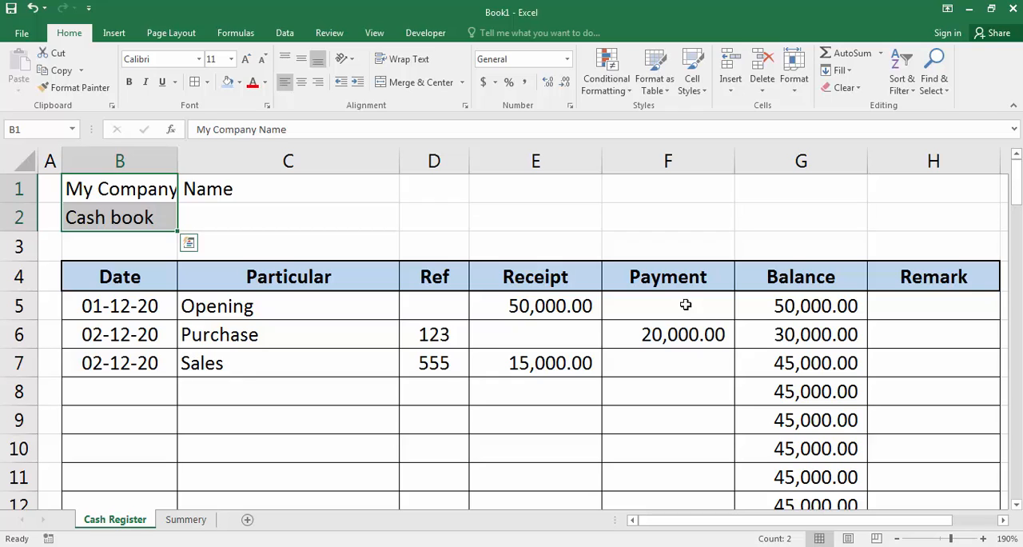
left_click(180, 523)
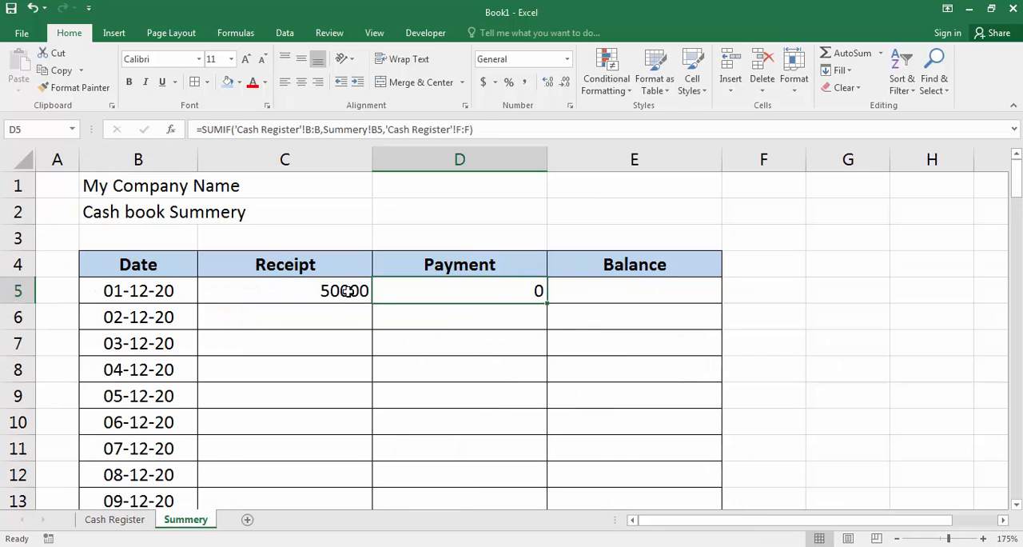
left_click(302, 287)
left_click_drag(371, 303, 450, 270)
left_click(540, 291)
Step: Enter the first balance formula =C5-D5 in E5 of the Summery sheet
left_click(660, 300)
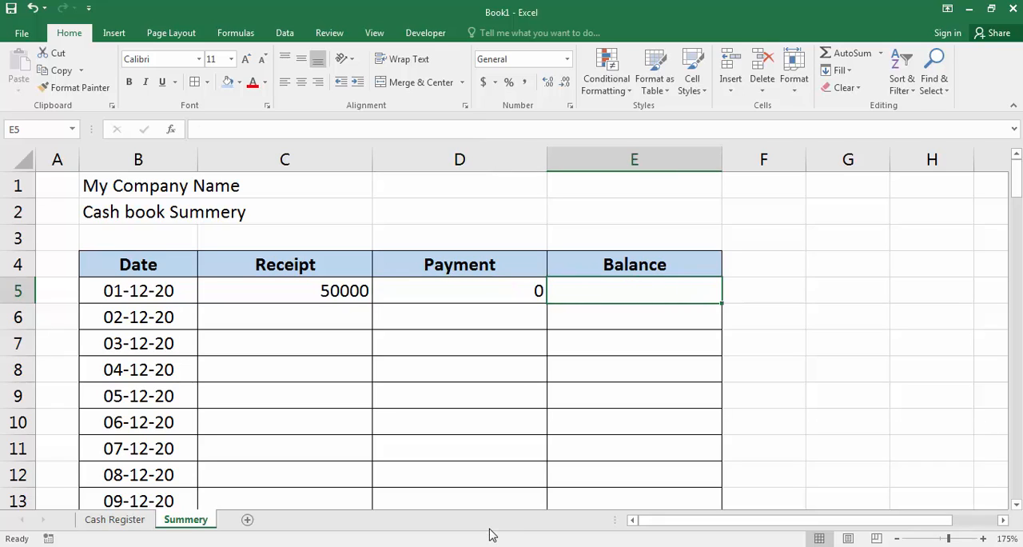
type("=")
key("Left")
key("Left")
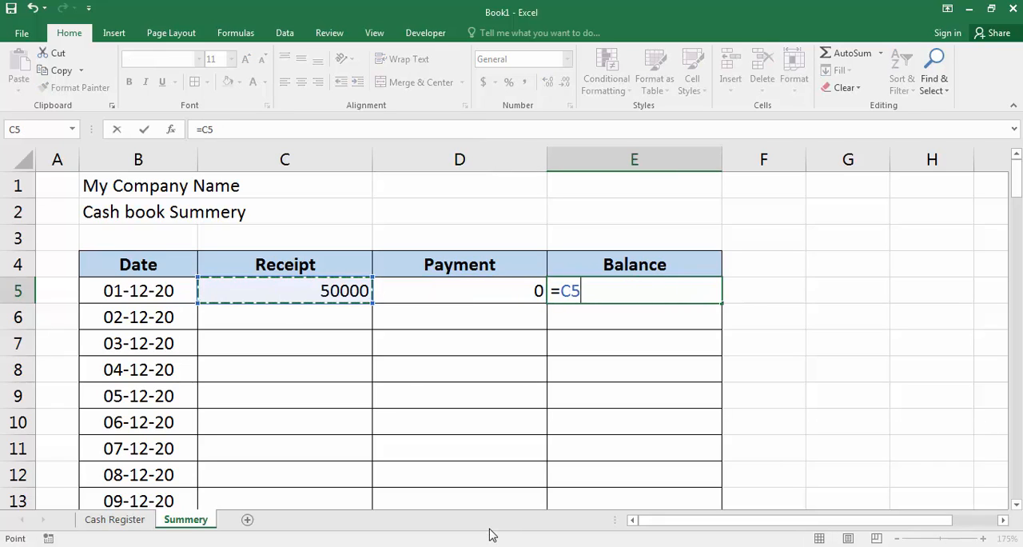
type("-")
key("Left")
key("Return")
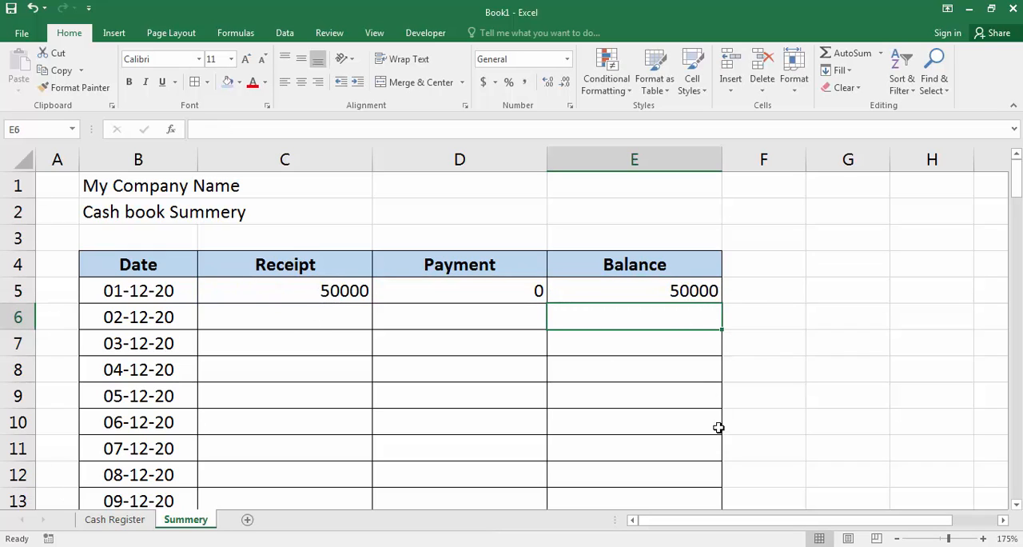
Step: Enter the running balance formula =E5+C6-D6 in E6 of the Summery sheet
type("=")
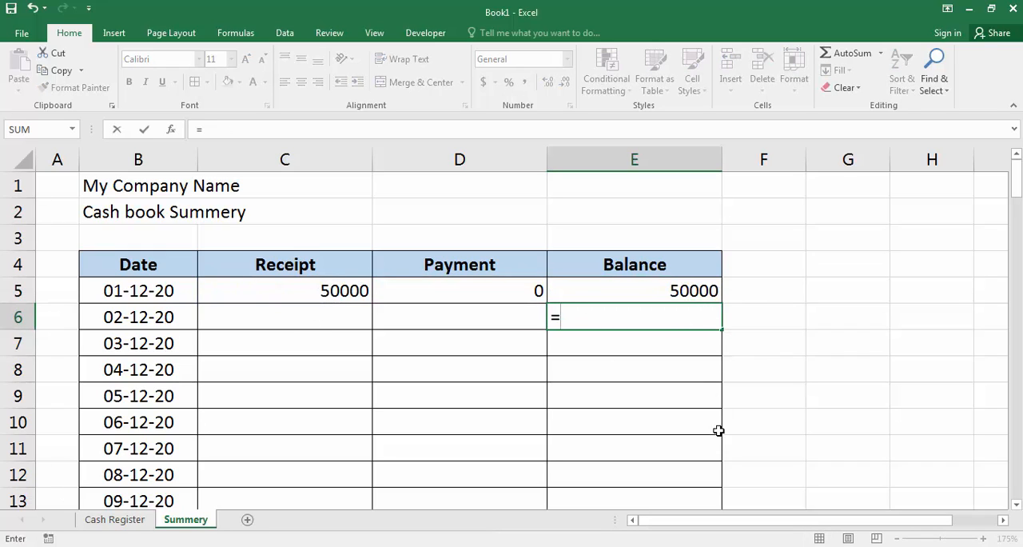
key("Up")
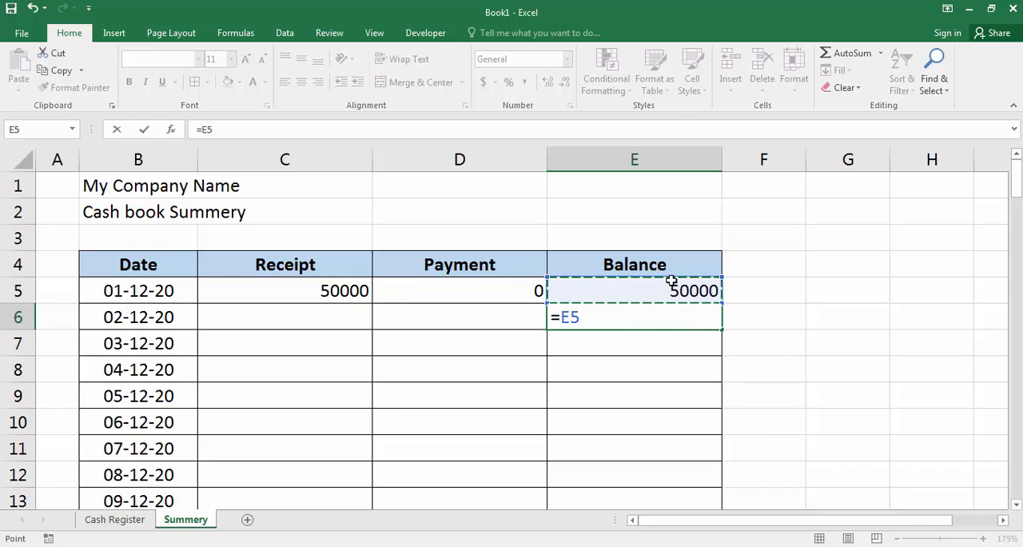
type("+")
left_click(300, 318)
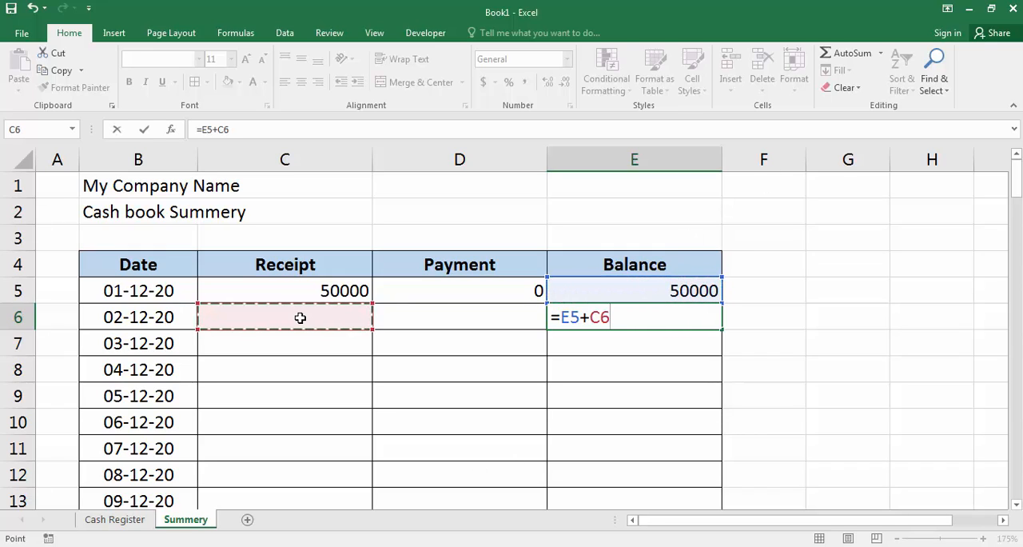
type("-")
left_click(443, 306)
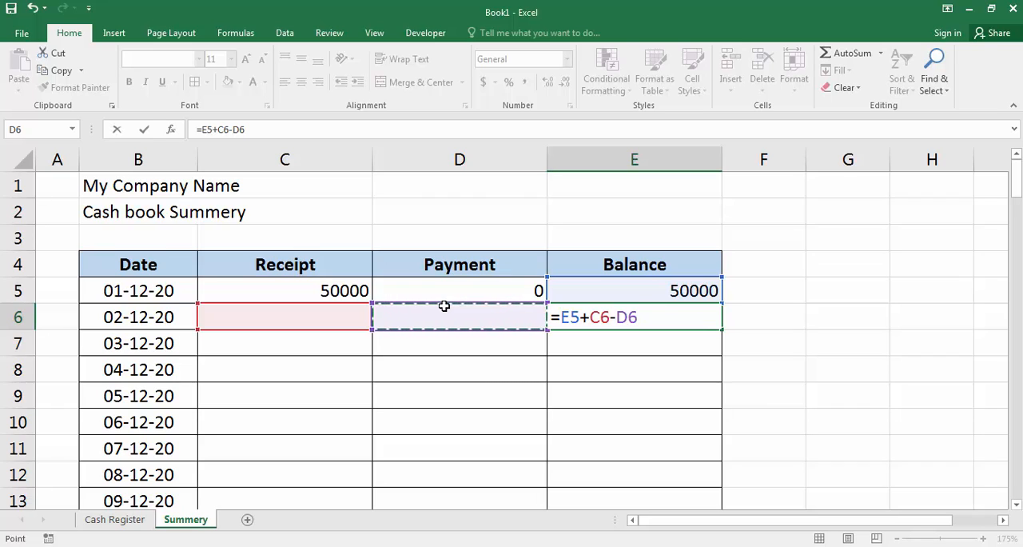
key("Return")
Step: Fill the running balance formula from E6 down to the last date row
left_click(644, 314)
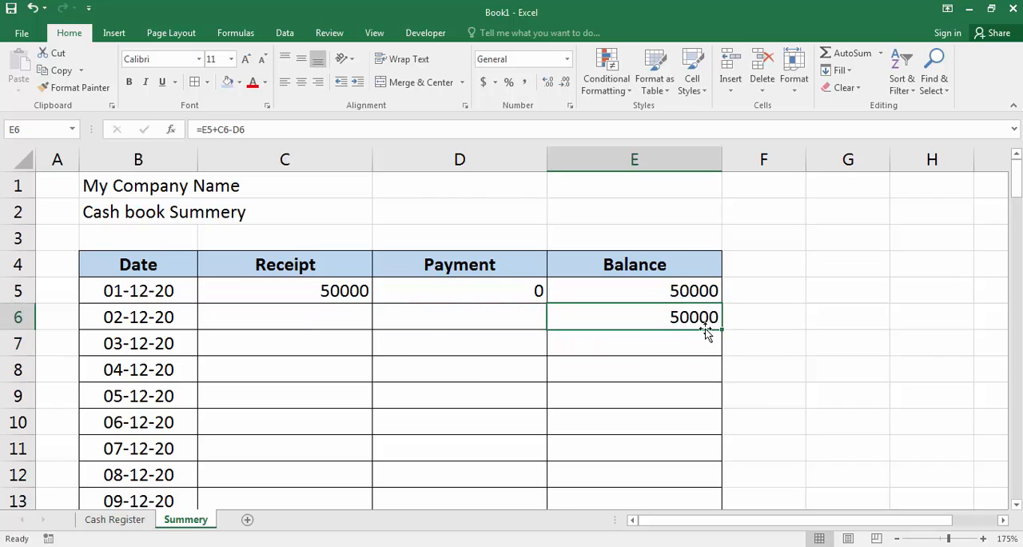
double_click(723, 328)
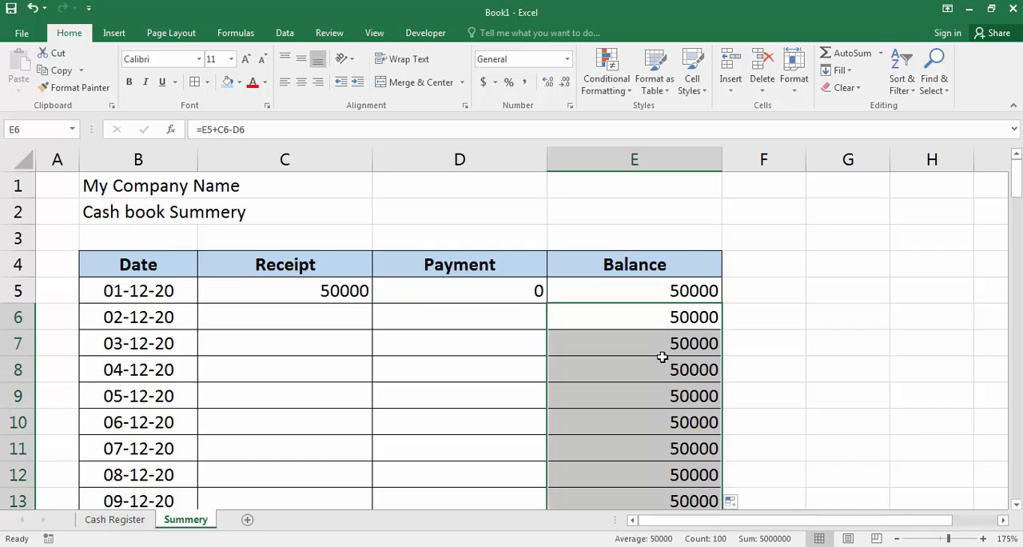
scroll(662, 359, "down", 8)
scroll(663, 361, "up", 8)
Step: Fill the Receipt and Payment SUMIF formulas from C5:D5 down to the last date row
left_click_drag(274, 292, 458, 287)
double_click(548, 303)
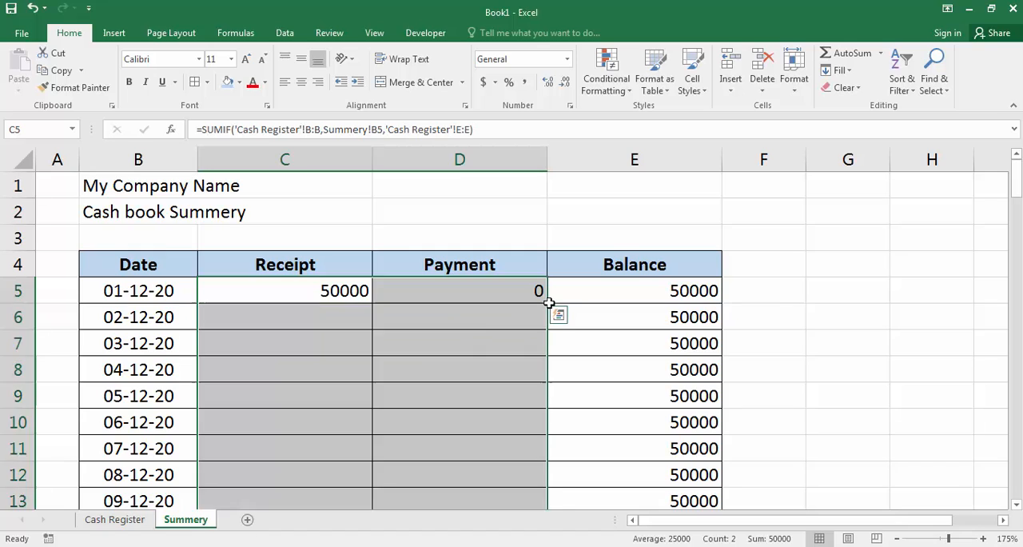
left_click(611, 293)
scroll(385, 342, "down", 10)
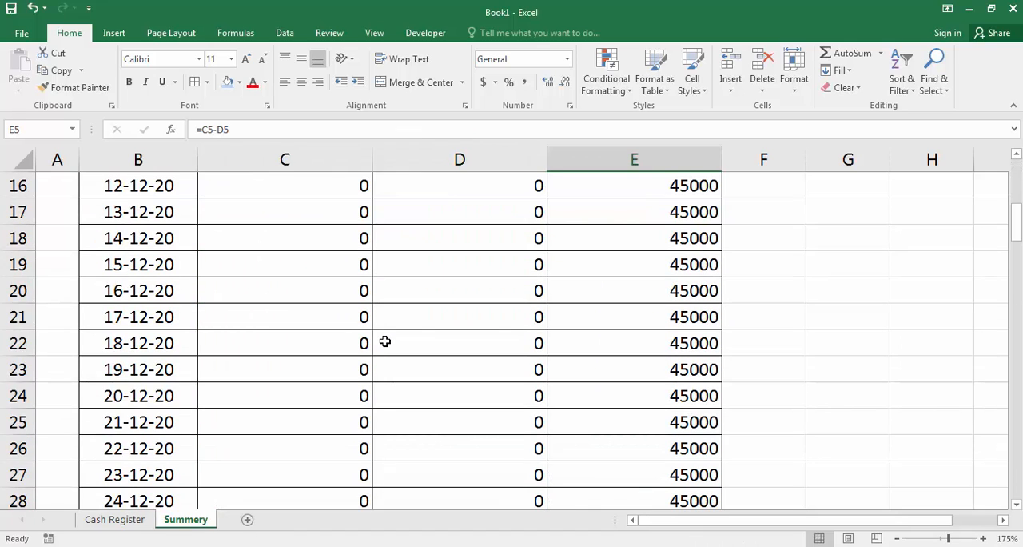
scroll(381, 335, "up", 10)
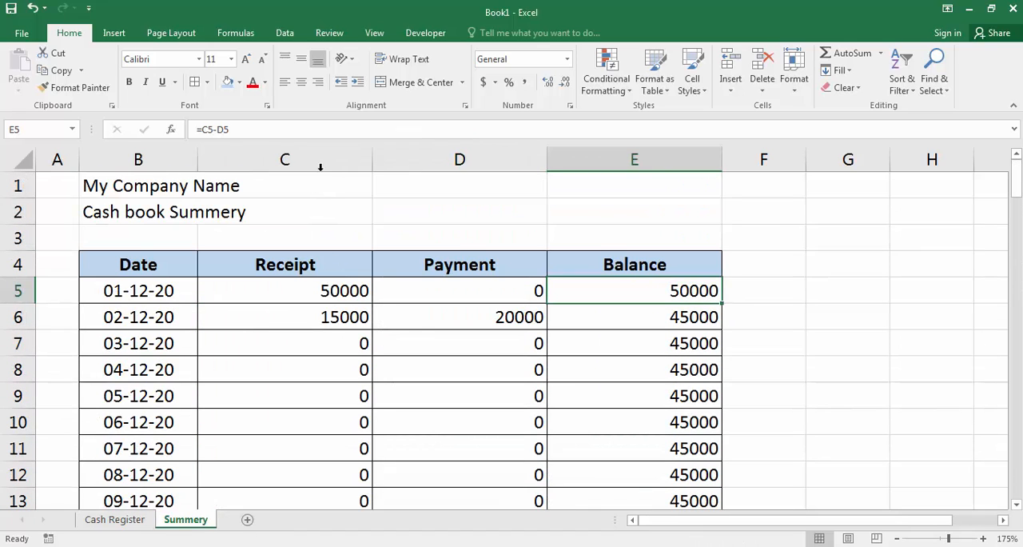
Step: Format columns C to E of the Summery sheet in comma style with no decimal places
left_click_drag(319, 162, 635, 166)
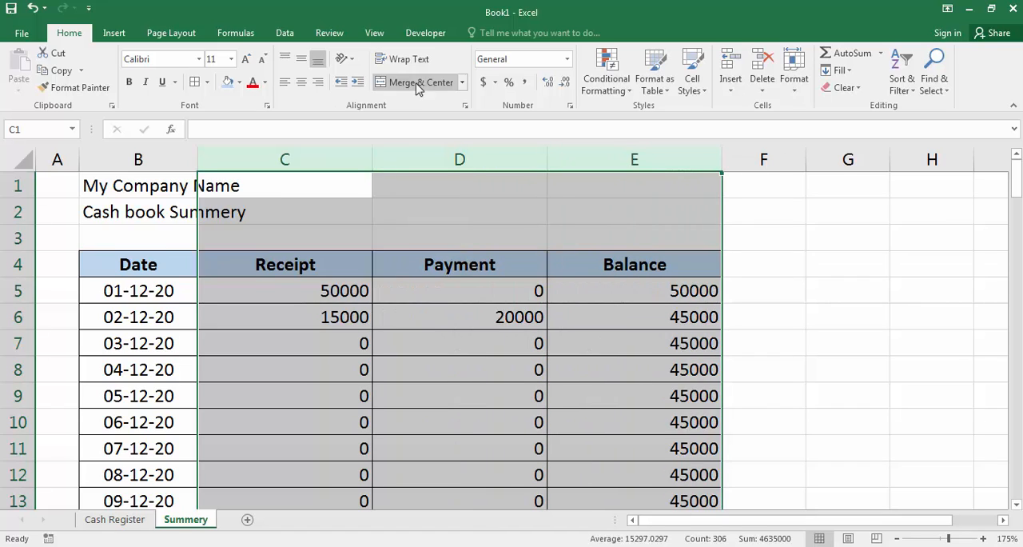
left_click(524, 82)
left_click(564, 83)
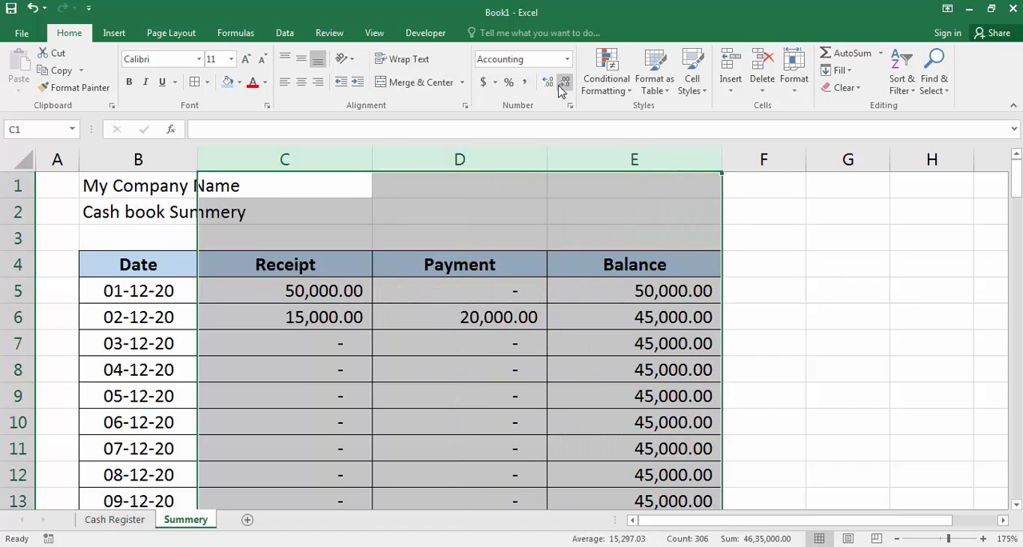
left_click(563, 83)
left_click(407, 320)
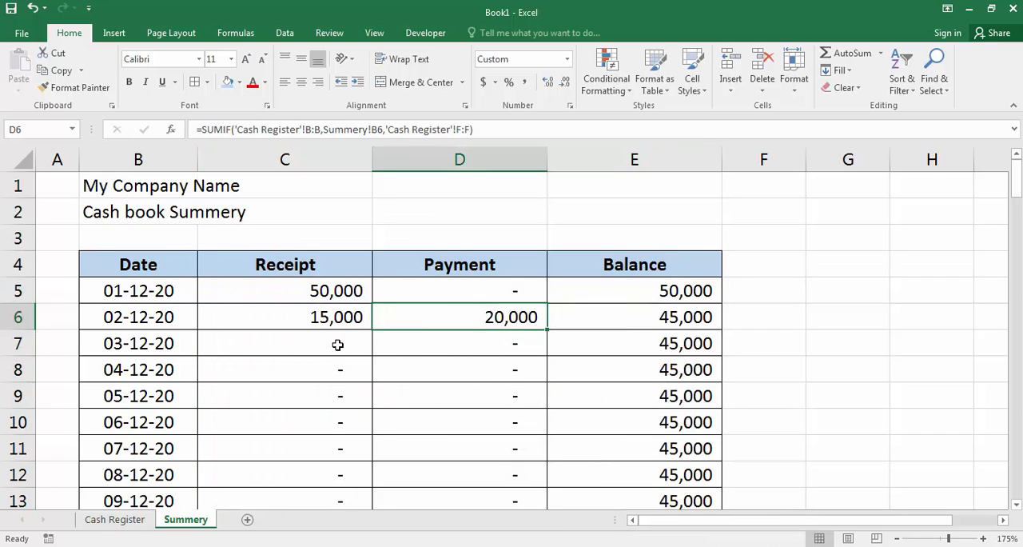
Step: Copy the date 02-12-20 and the particular Sales from row 7 into row 8 of the Cash Register sheet
left_click(117, 519)
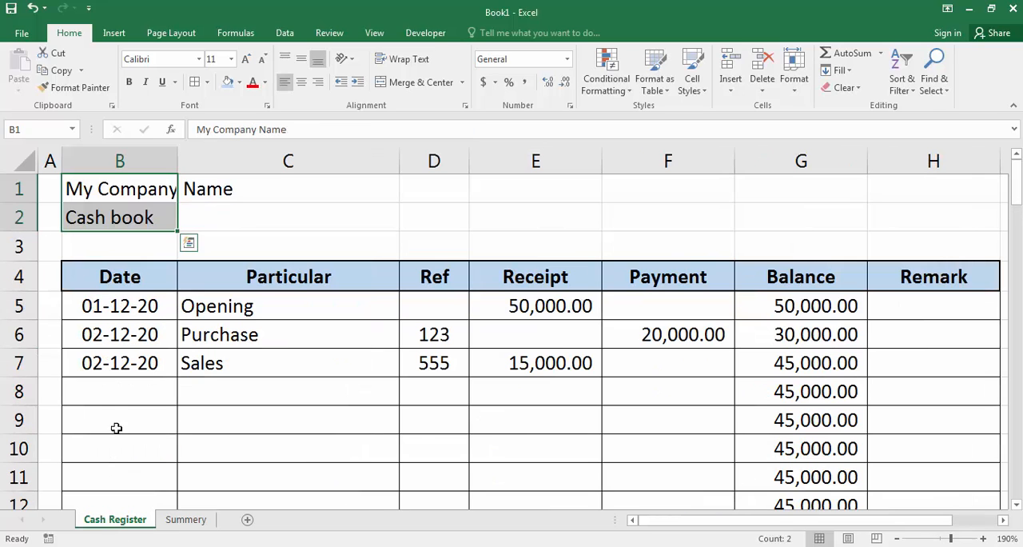
left_click(88, 402)
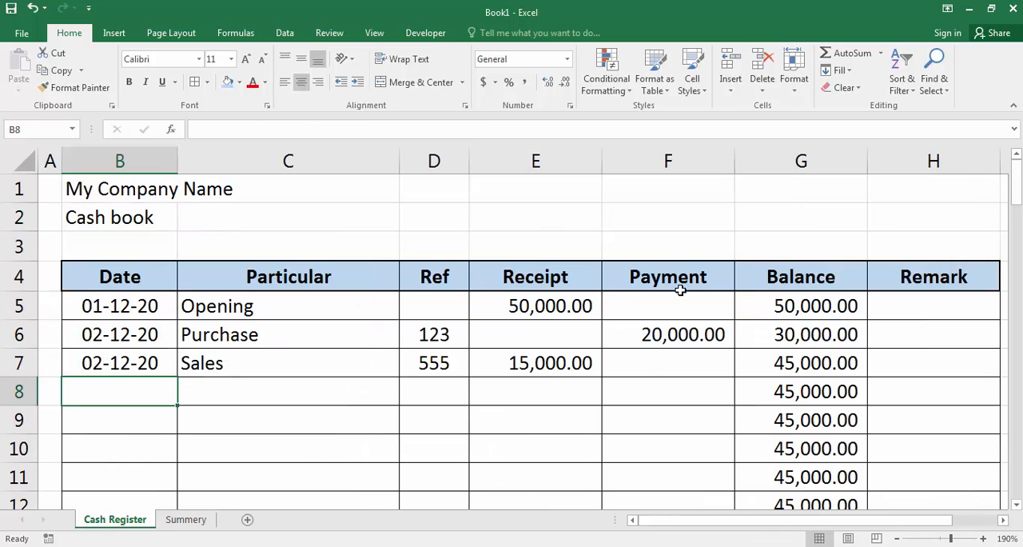
key("ctrl+d")
key("Tab")
key("ctrl+d")
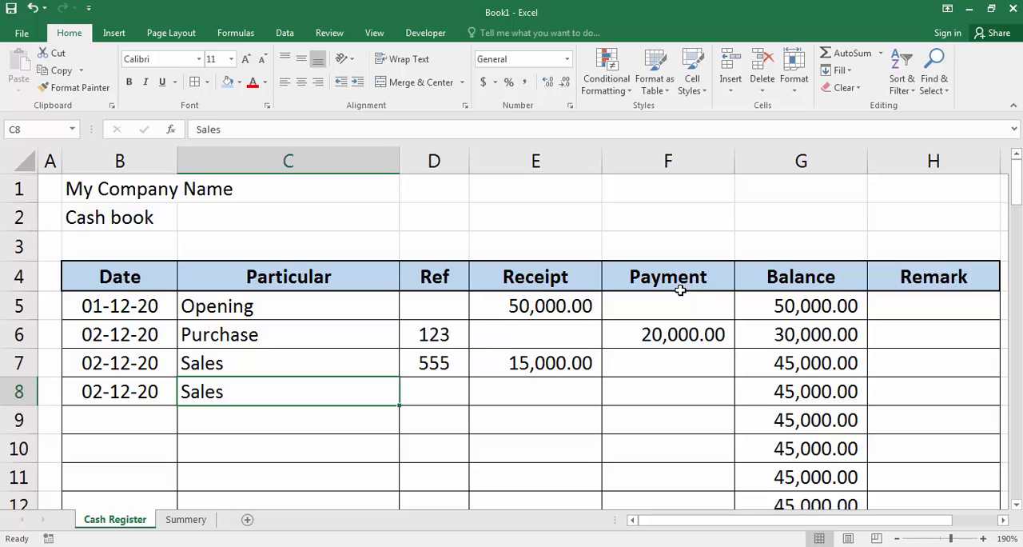
Step: Complete the row 8 Sales entry with reference 456 and a receipt of 10000
key("Tab")
type("456")
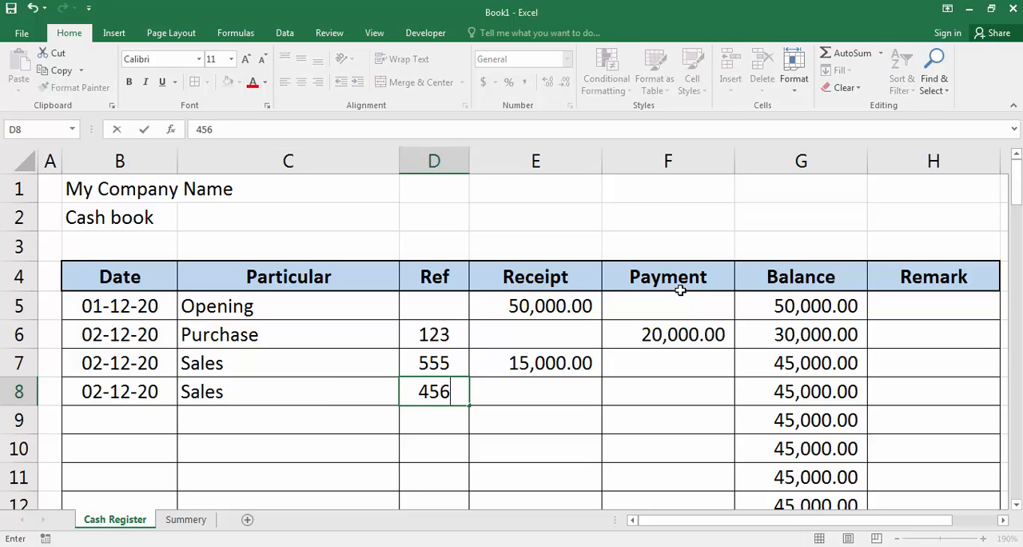
key("Tab")
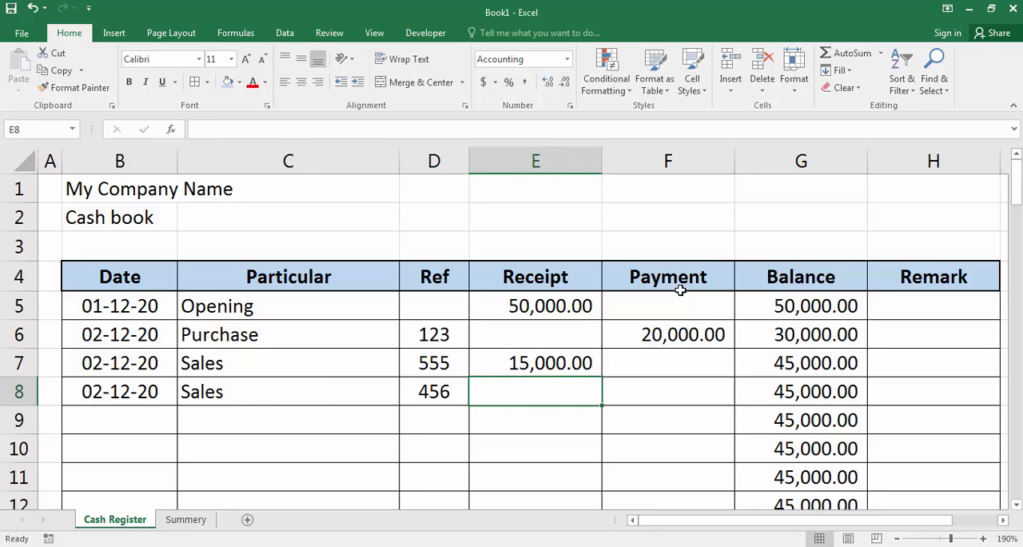
type("10000")
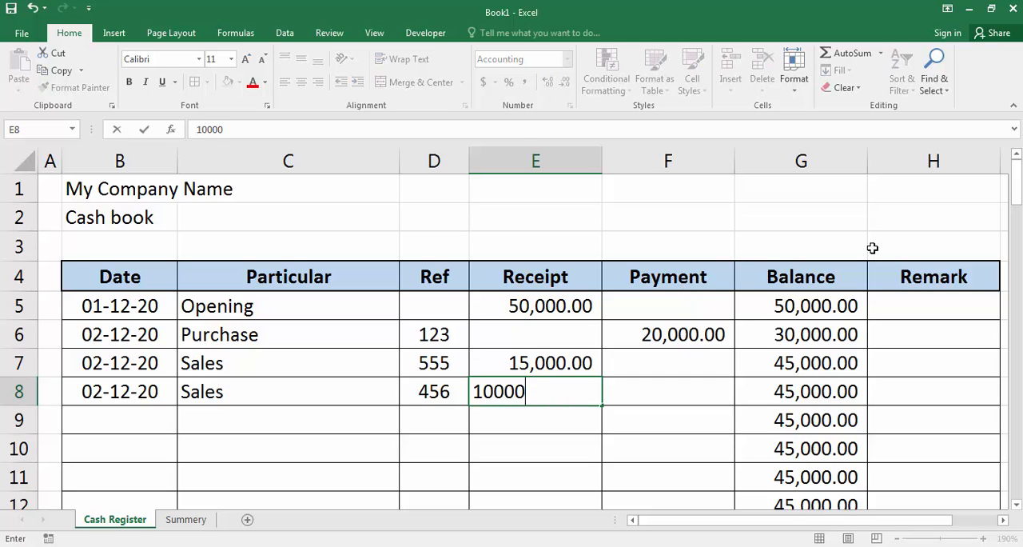
key("Tab")
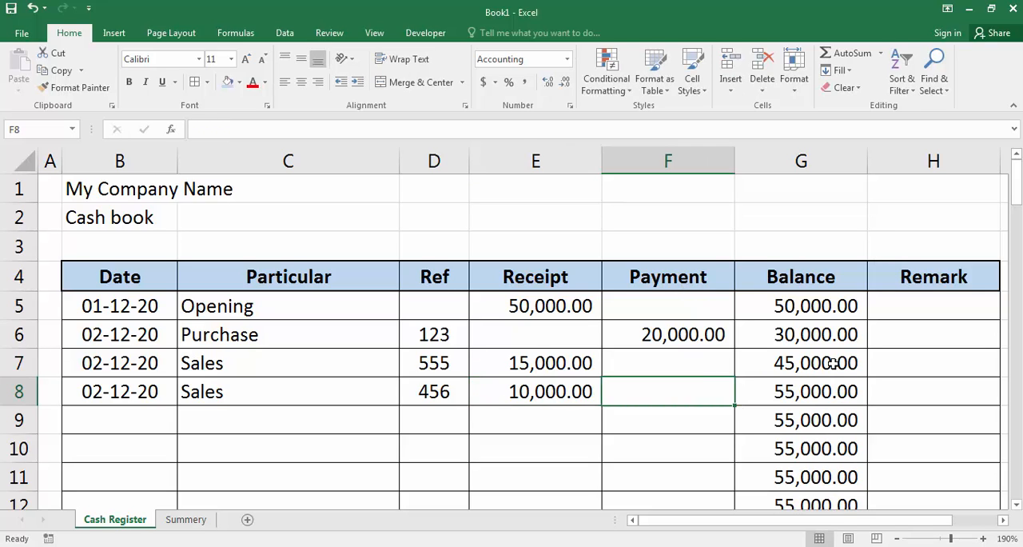
Step: Check the row 8 balance and the two Sales receipts against the 02-12-20 receipt and balance on the Summery sheet
left_click(820, 399)
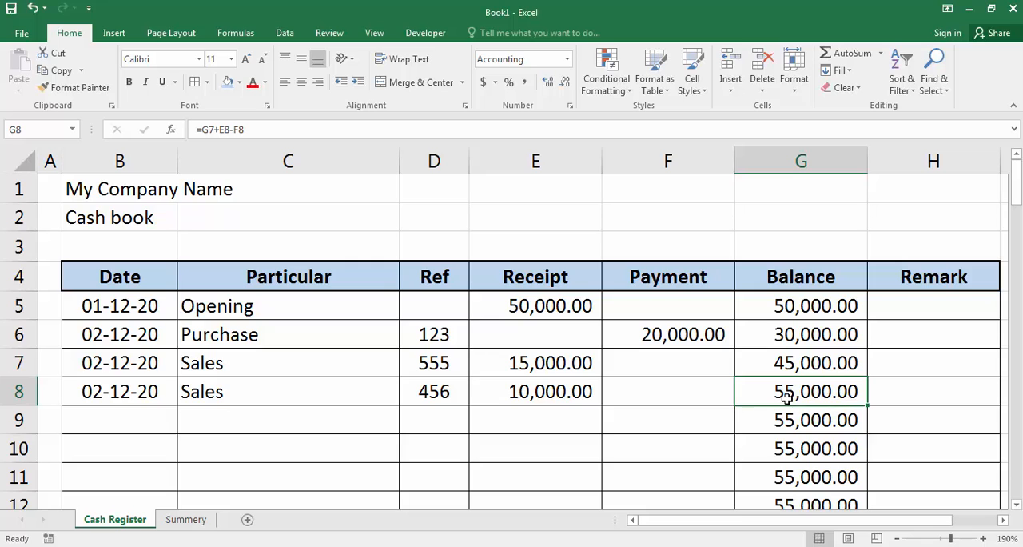
left_click_drag(552, 362, 532, 388)
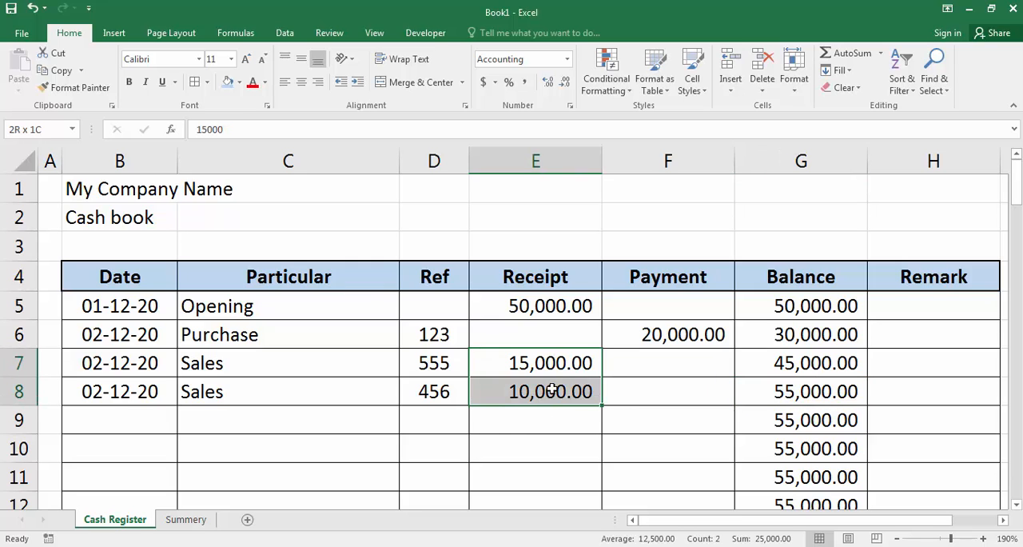
left_click(181, 521)
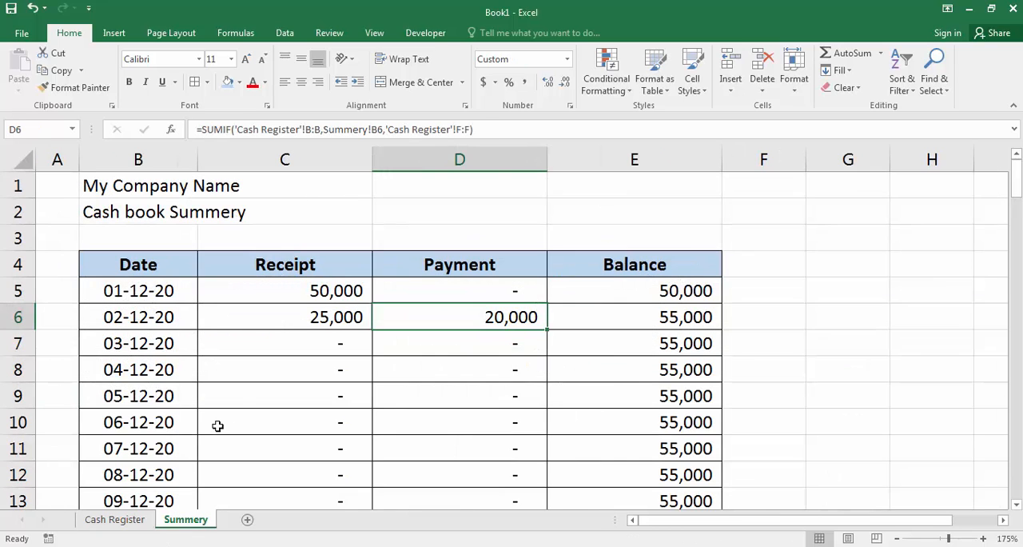
left_click(305, 316)
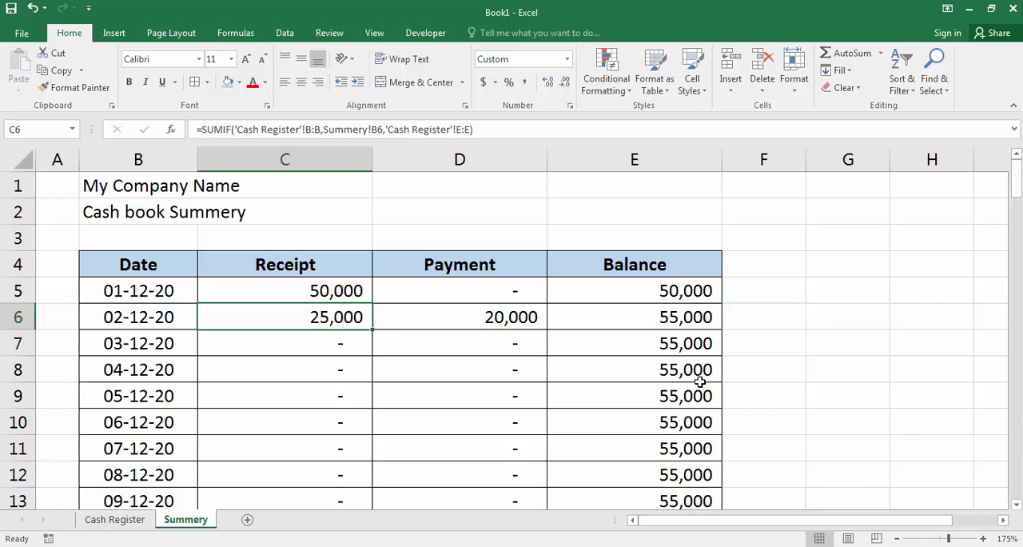
left_click(643, 342)
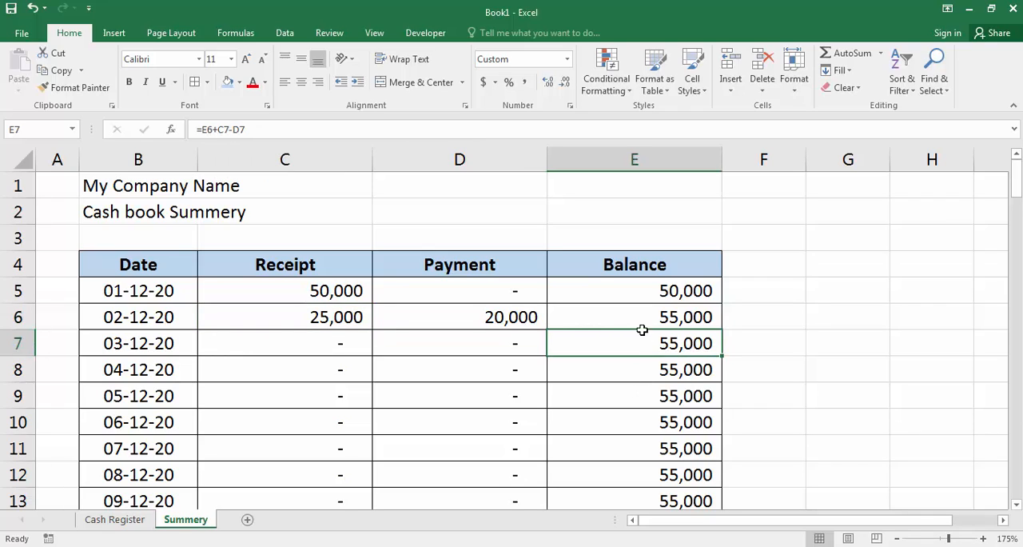
left_click(644, 310)
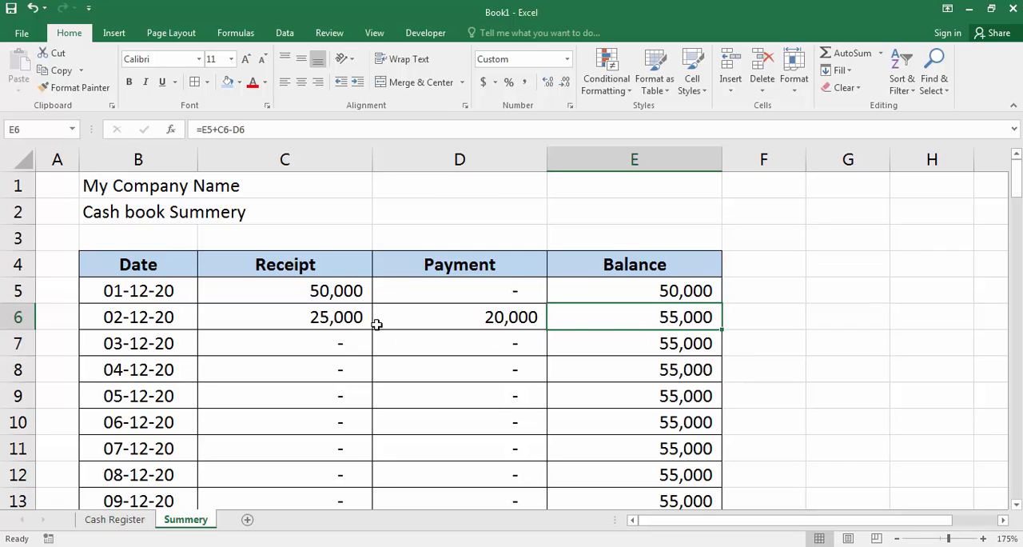
left_click(112, 520)
scroll(237, 449, "down", 1)
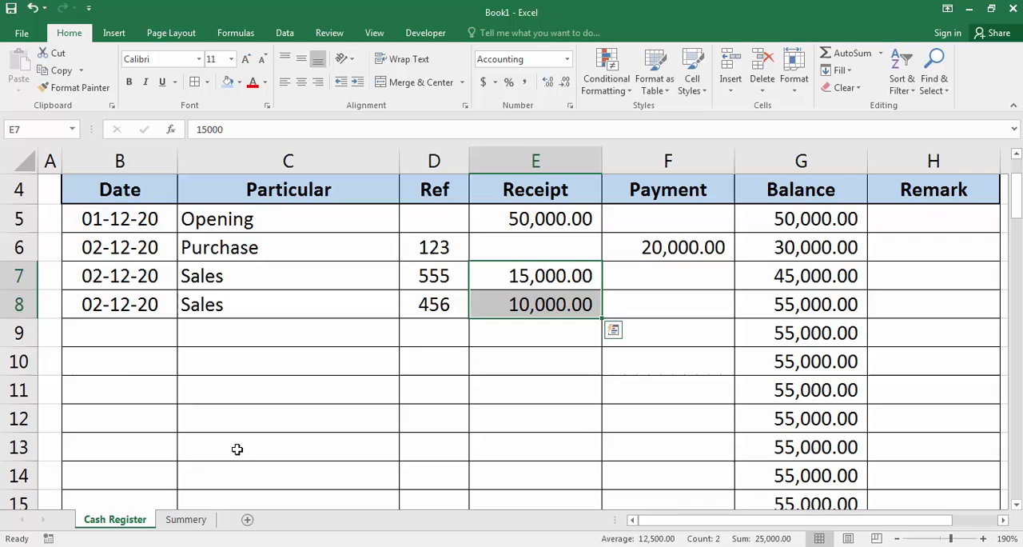
left_click(185, 519)
left_click(331, 337)
key("Escape")
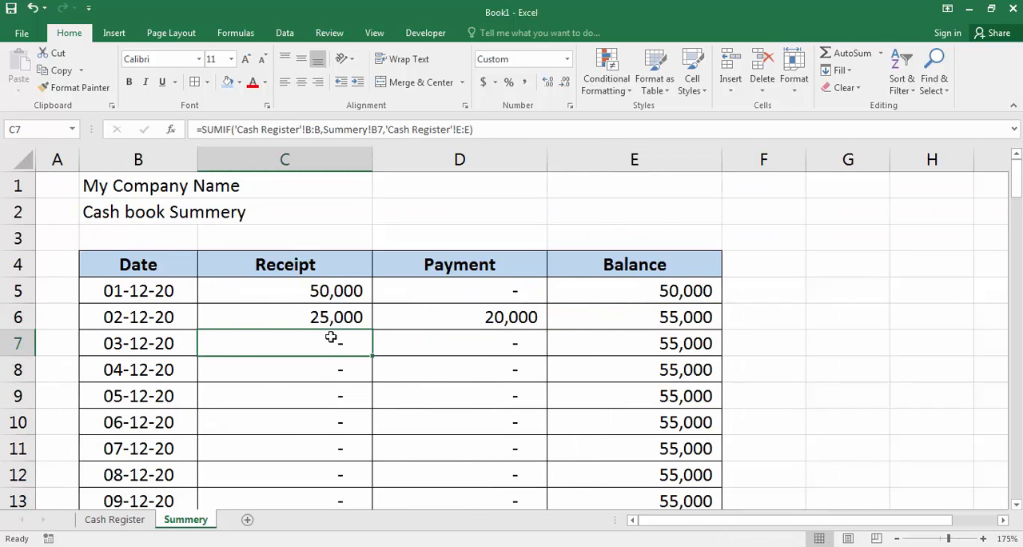
Step: Extend the Cash Register table by copying its last row, B81:H81, into rows 82 to 96, and check the copied balance formula
key("ctrl+Page_Up")
scroll(107, 426, "down", 8)
scroll(109, 419, "down", 20)
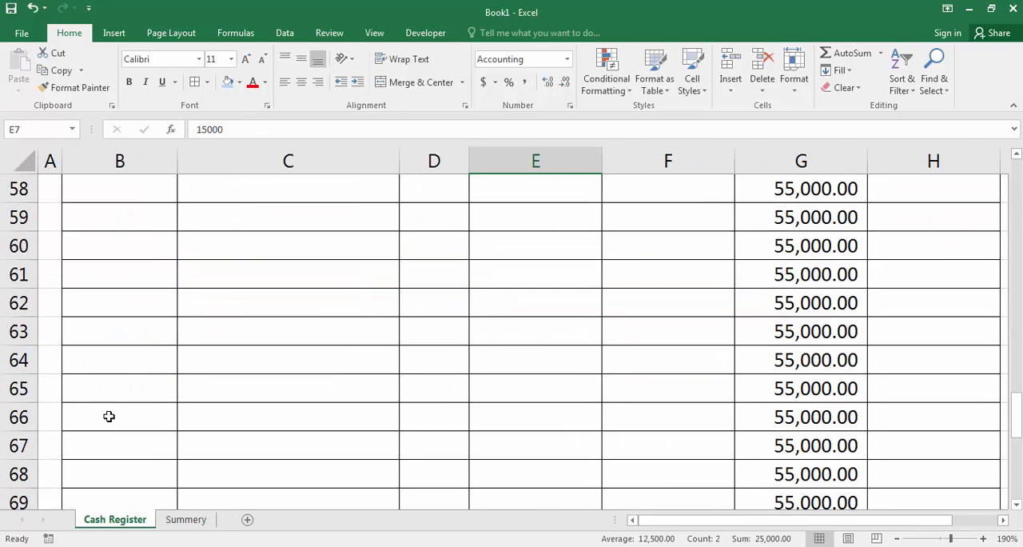
scroll(113, 415, "up", 4)
scroll(113, 415, "up", 3)
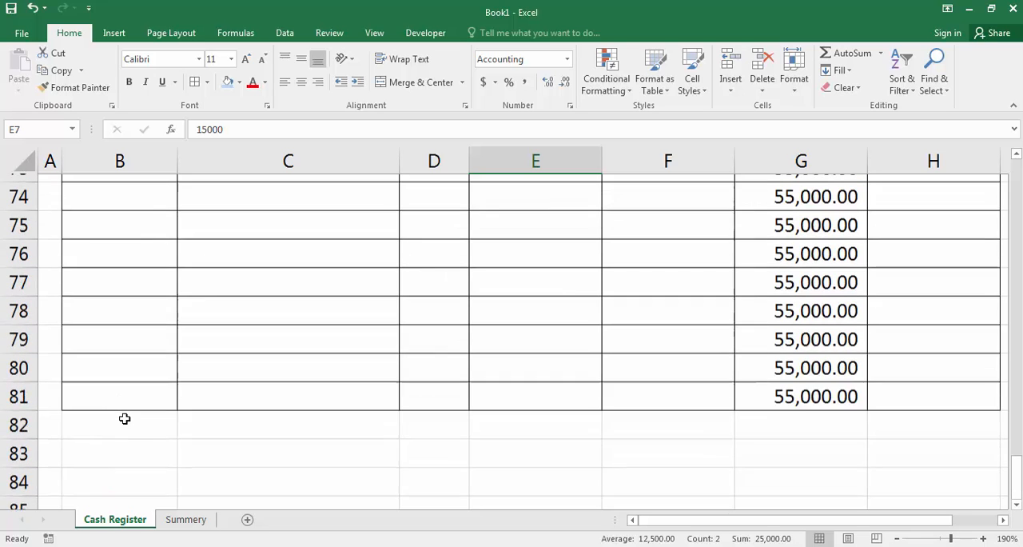
left_click_drag(85, 417, 959, 420)
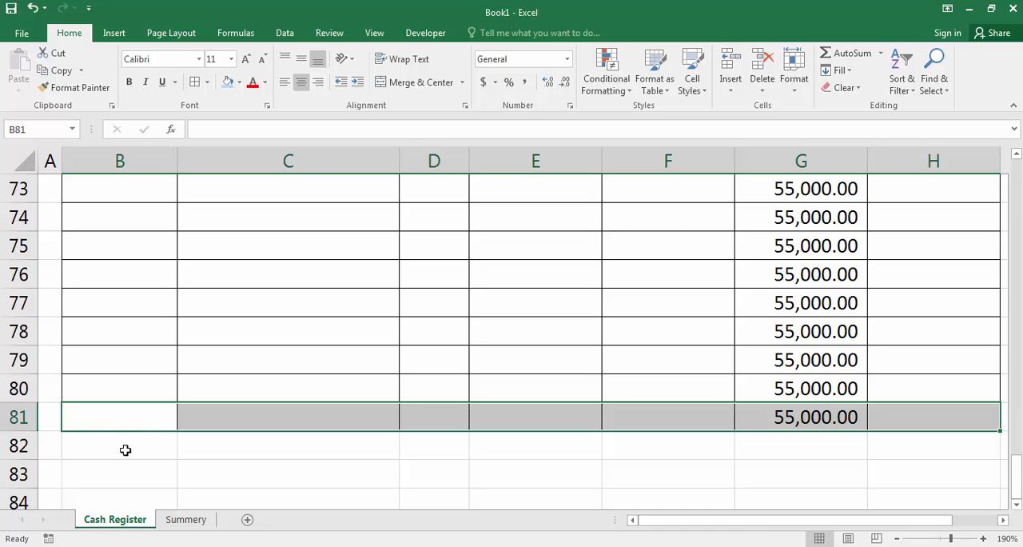
key("ctrl+c")
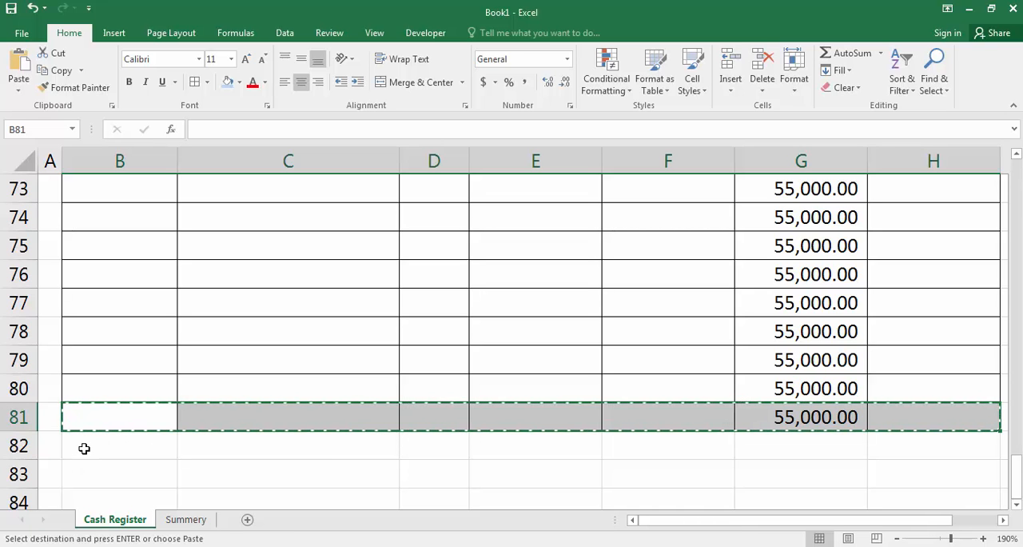
left_click_drag(82, 448, 1004, 450)
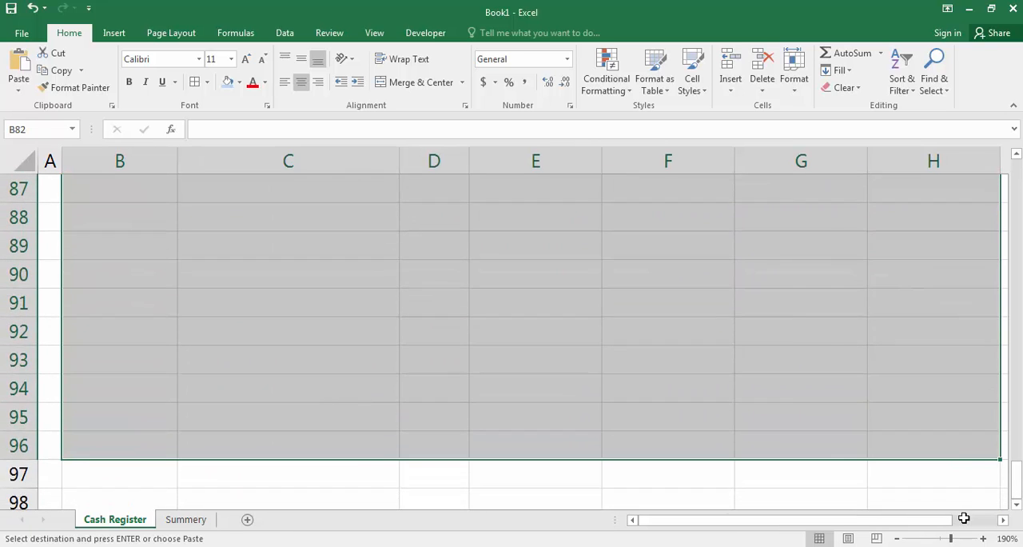
key("ctrl+v")
key("Escape")
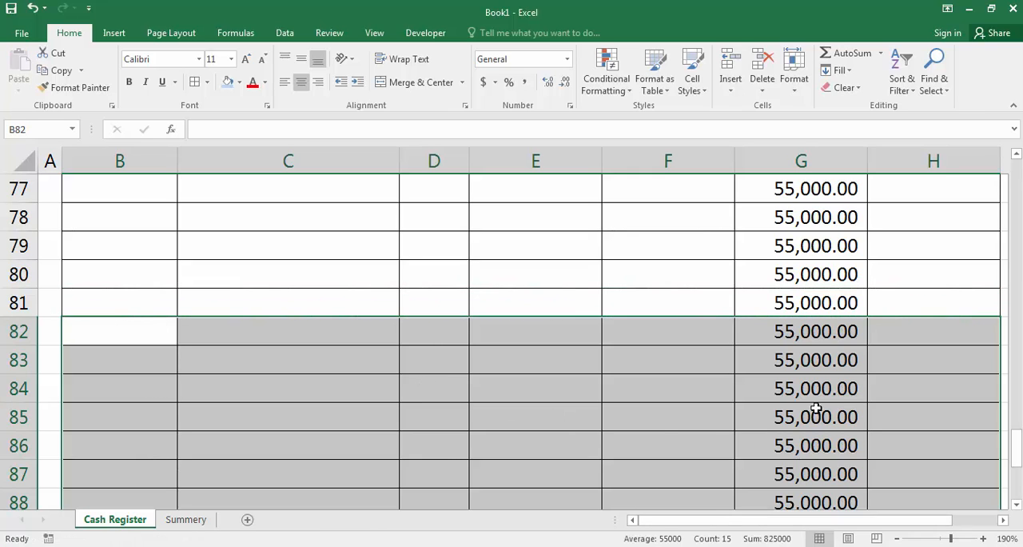
left_click(817, 339)
scroll(576, 366, "up", 20)
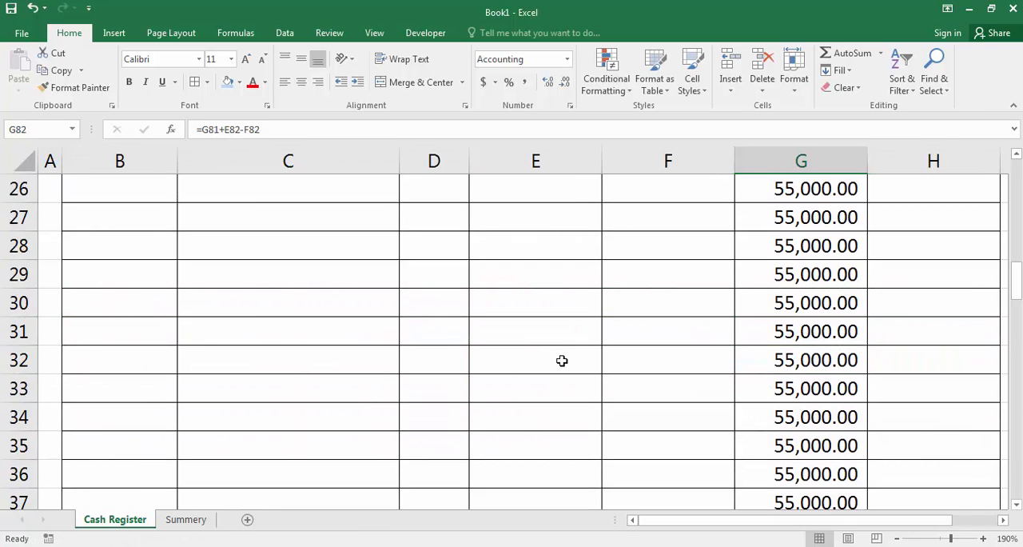